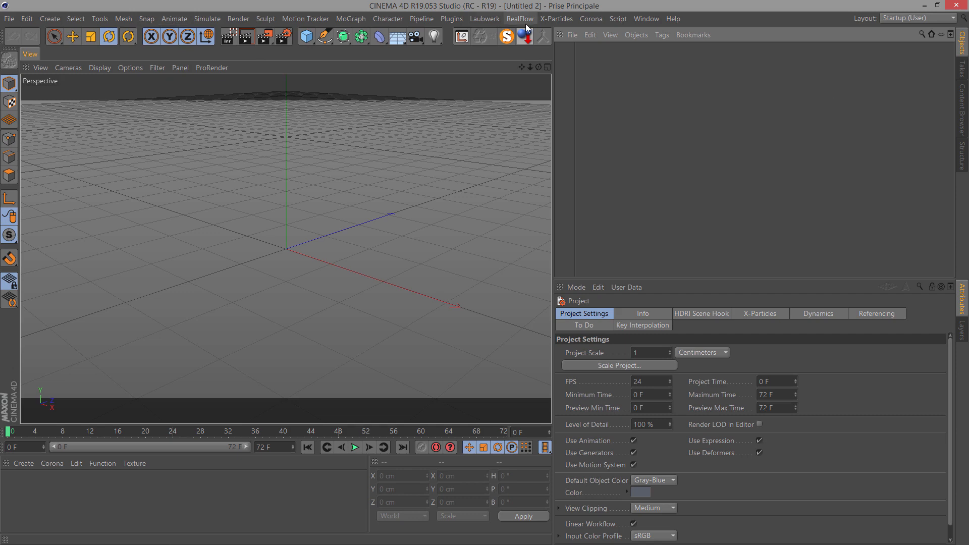
Add a torus primitive to the empty scene.
click(305, 38)
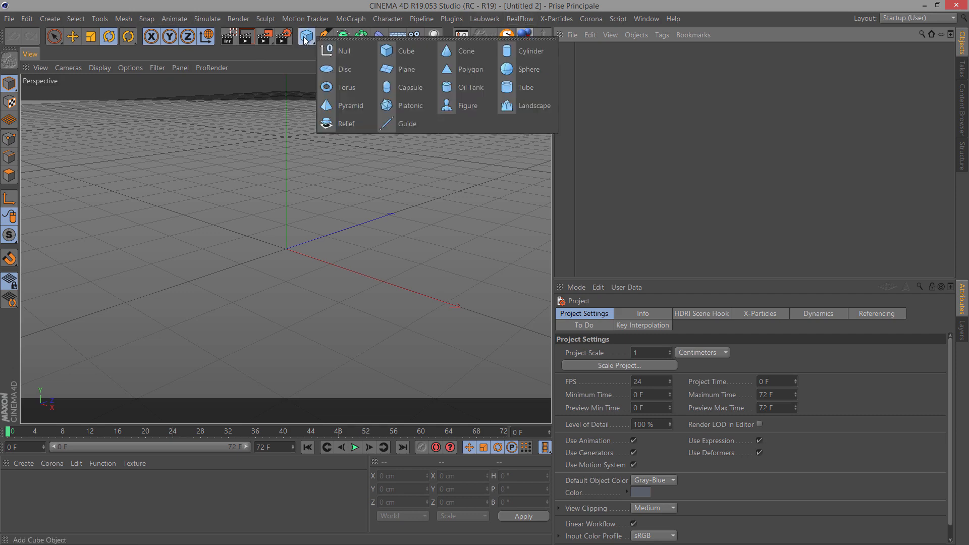
click(337, 87)
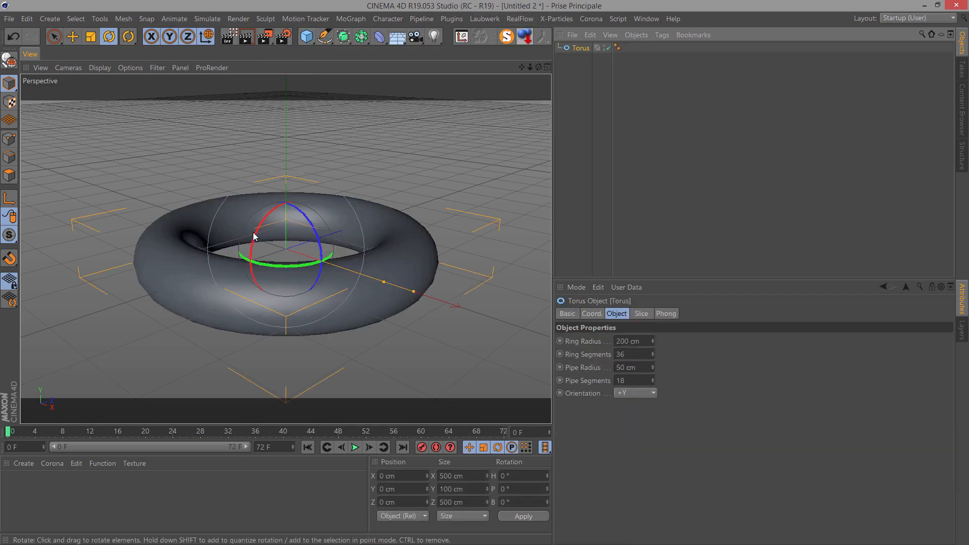
double_click(635, 354)
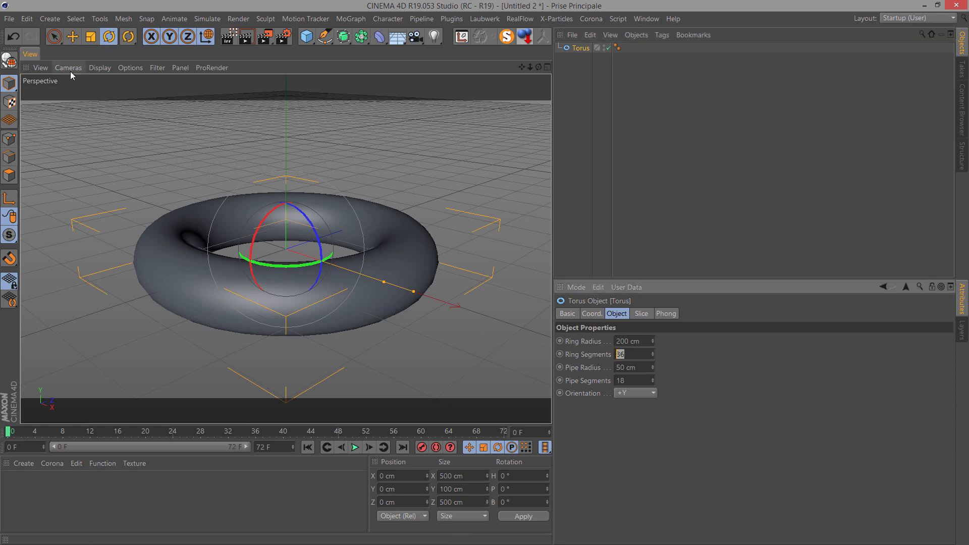
Switch the viewport display to Gouraud Shading (Lines) so the torus's segments are drawn.
click(101, 68)
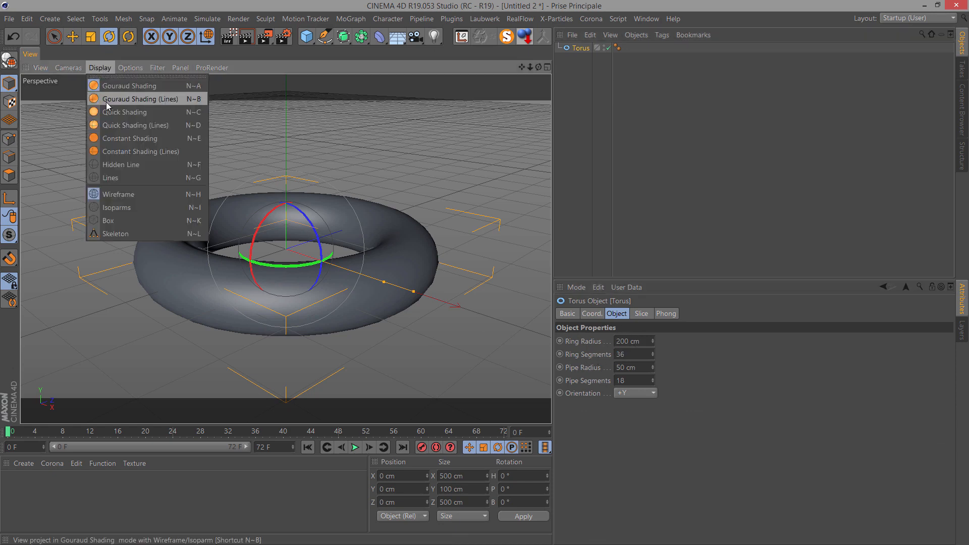
click(142, 100)
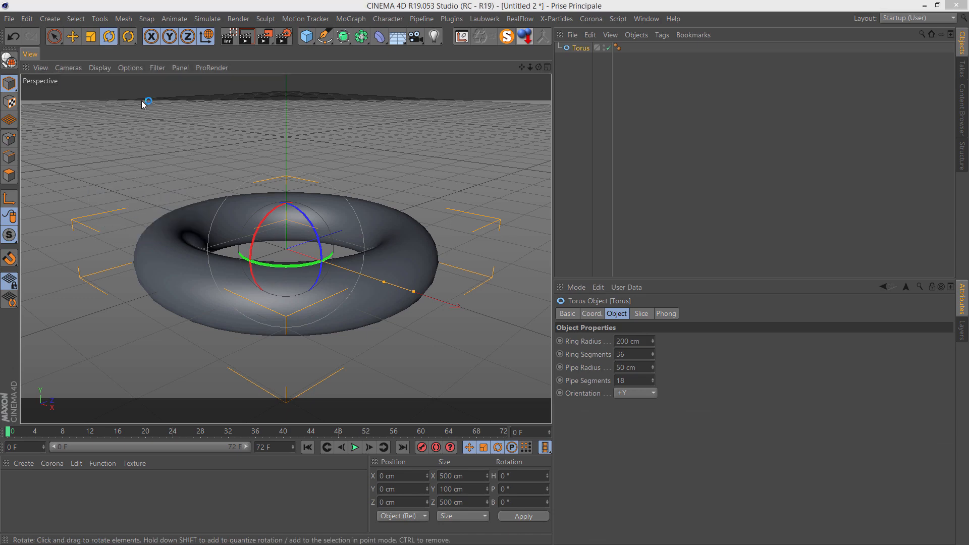
click(99, 68)
click(127, 100)
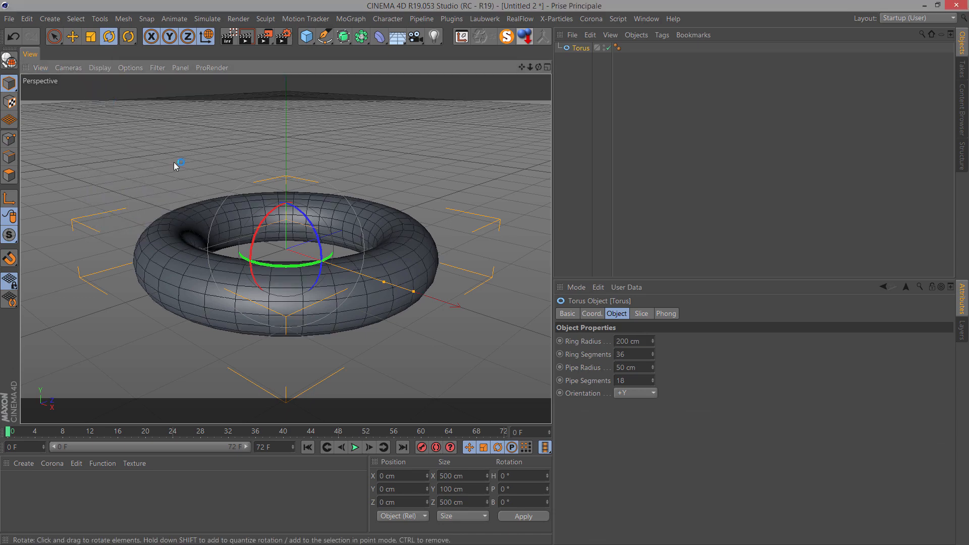
Set both the ring segments and the pipe segments of the torus to 100.
scroll(291, 308, up, 3)
scroll(293, 309, up, 2)
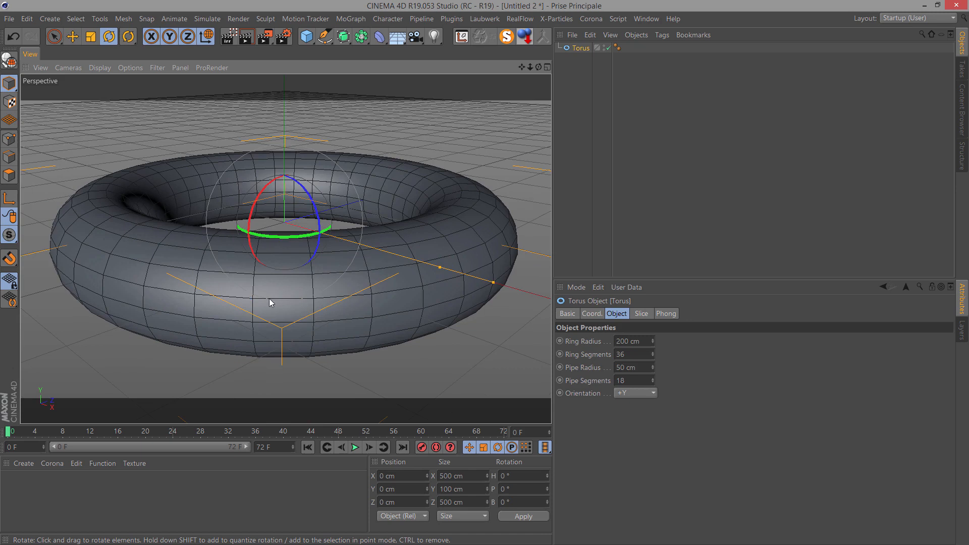
double_click(626, 353)
text(100)
double_click(640, 381)
text(100)
key(Return)
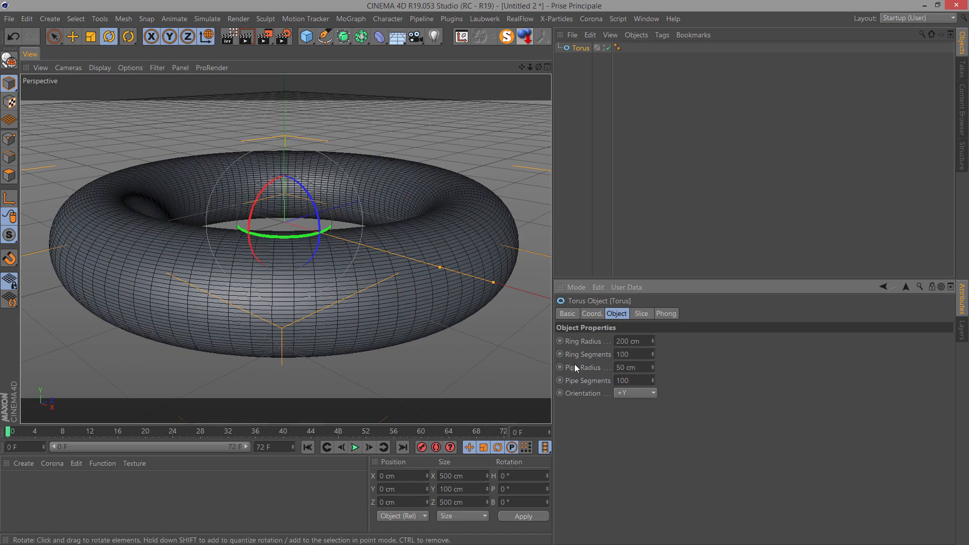
Set the pipe radius of the torus to 100 cm.
double_click(642, 367)
text(100)
key(Return)
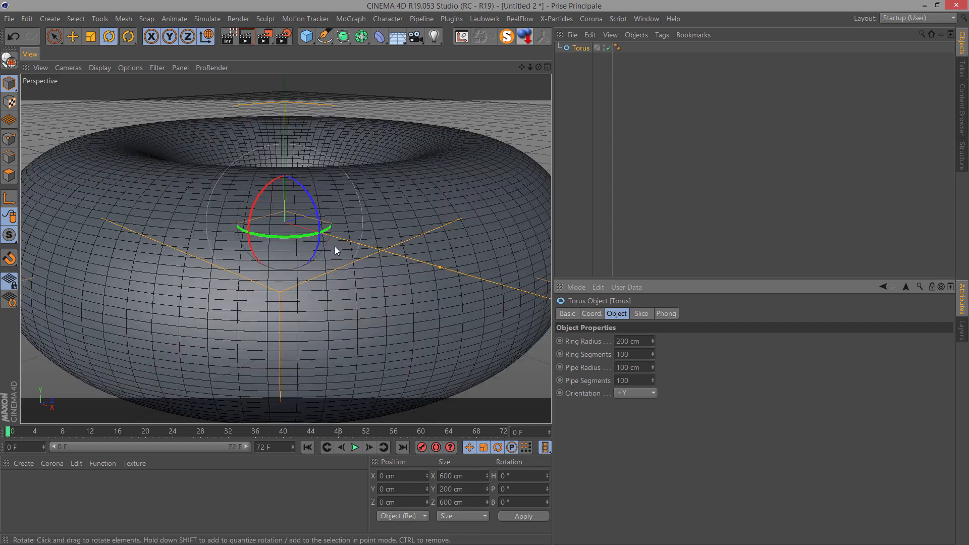
Add a Bend deformer, make it a child of the torus, and fit it to its parent.
scroll(335, 246, down, 4)
scroll(334, 247, down, 2)
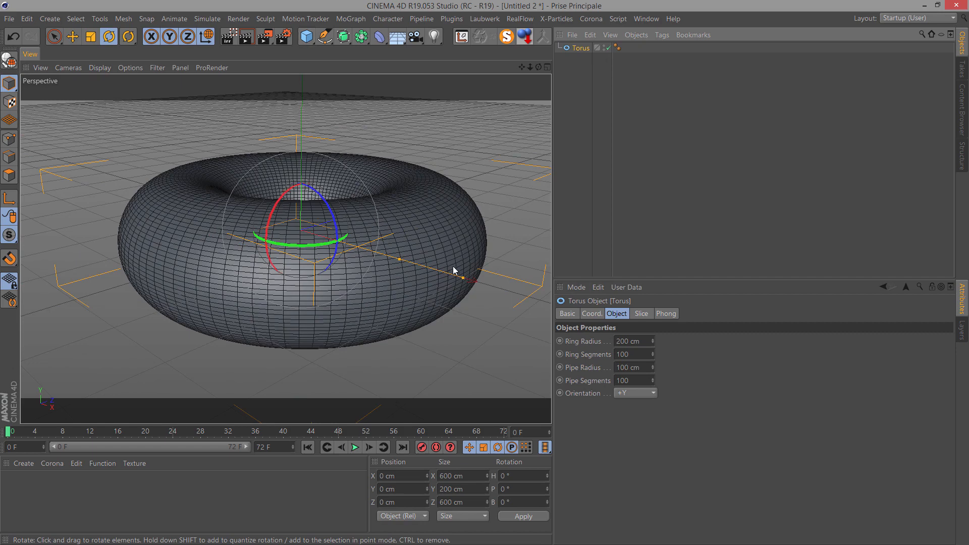
click(379, 36)
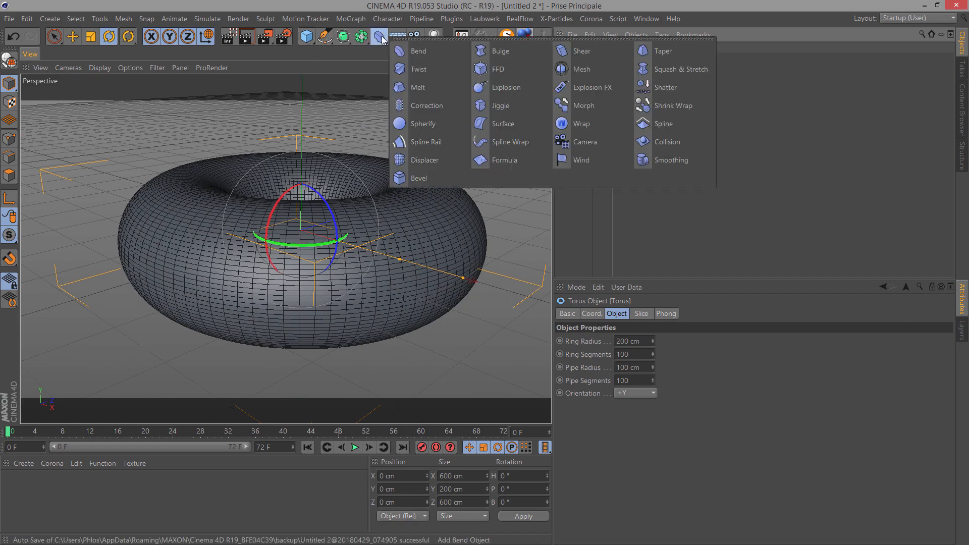
click(417, 51)
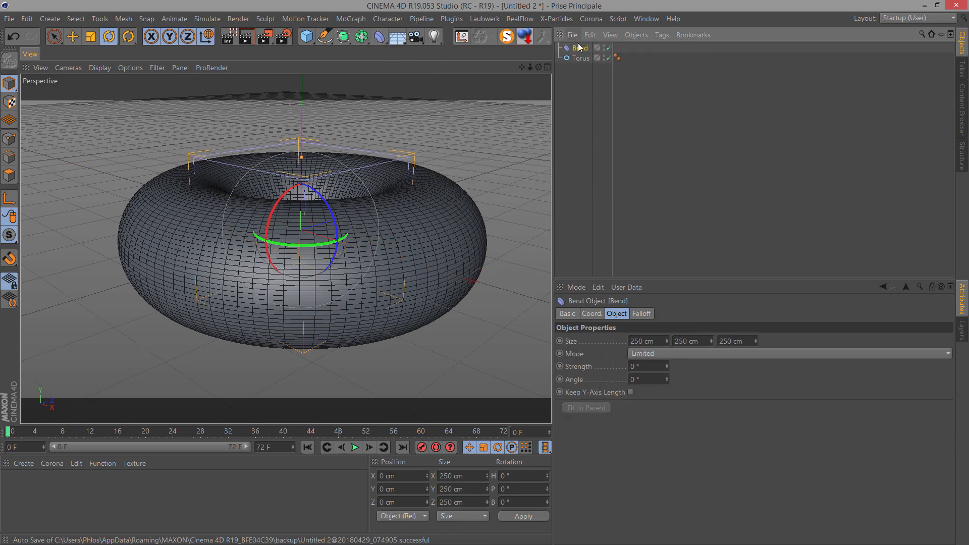
drag(581, 49, 582, 58)
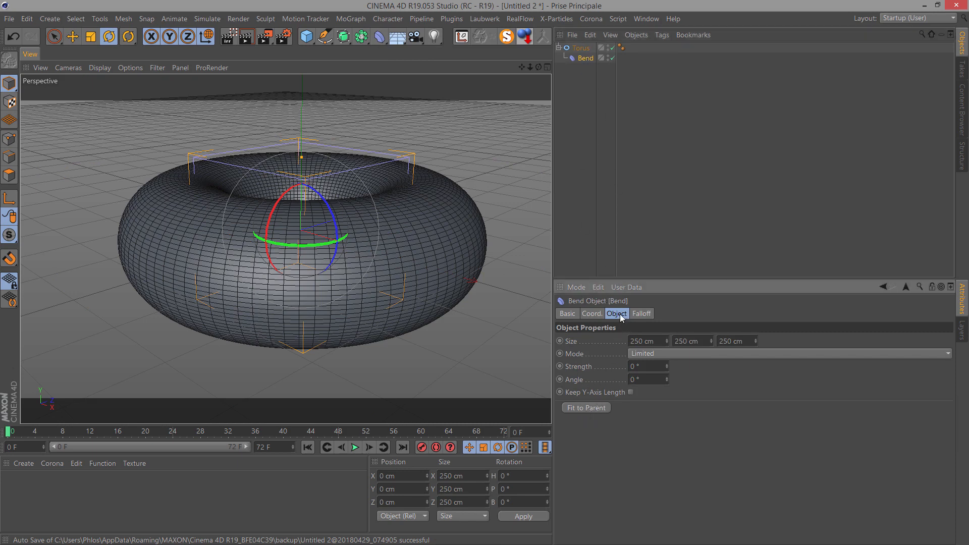
click(588, 409)
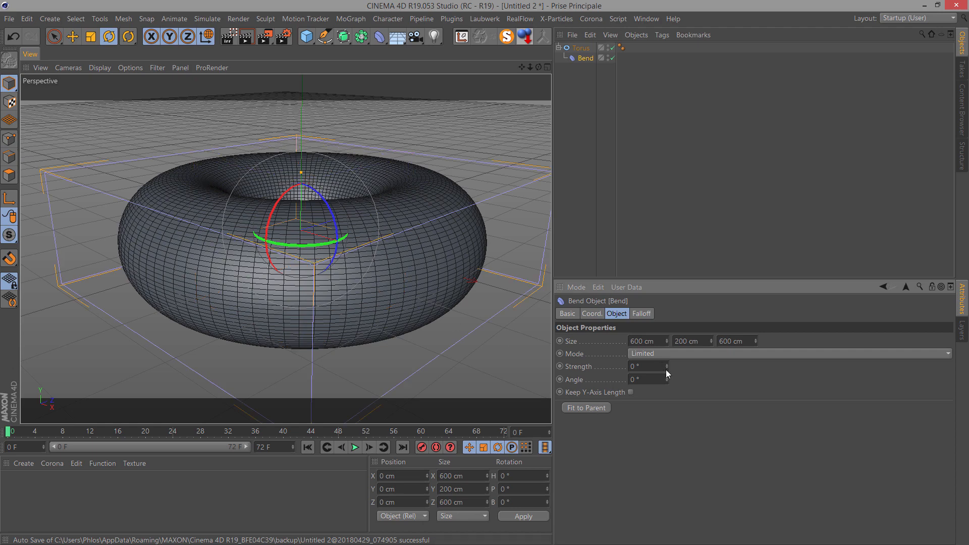
Raise the Bend strength to 27° and rotate the deformer to 90° in bank (B).
drag(667, 370, 669, 367)
scroll(303, 161, down, 5)
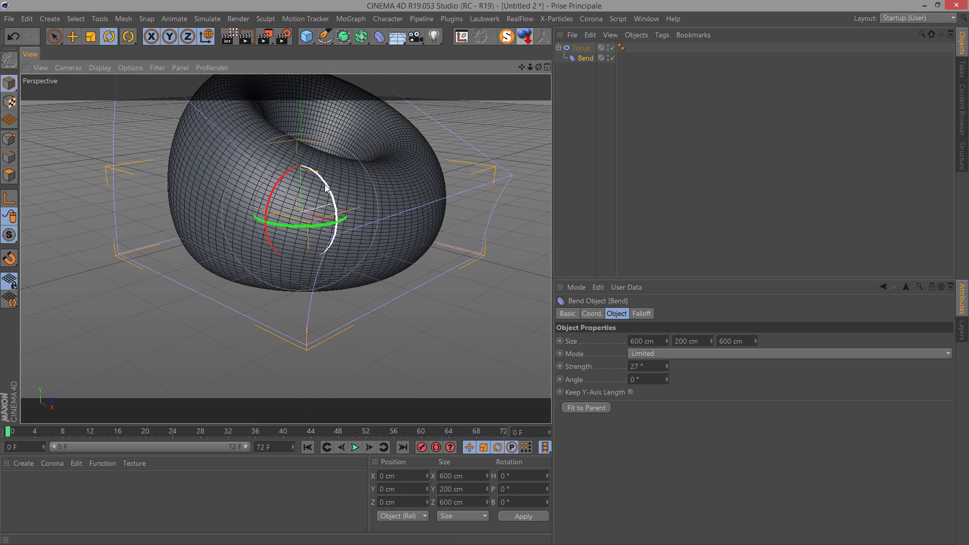
drag(325, 182, 334, 255)
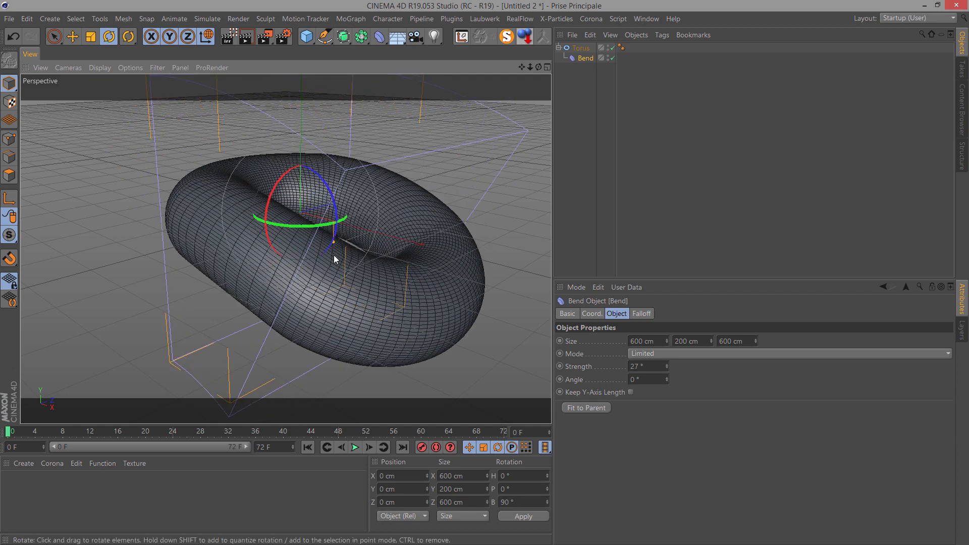
click(590, 317)
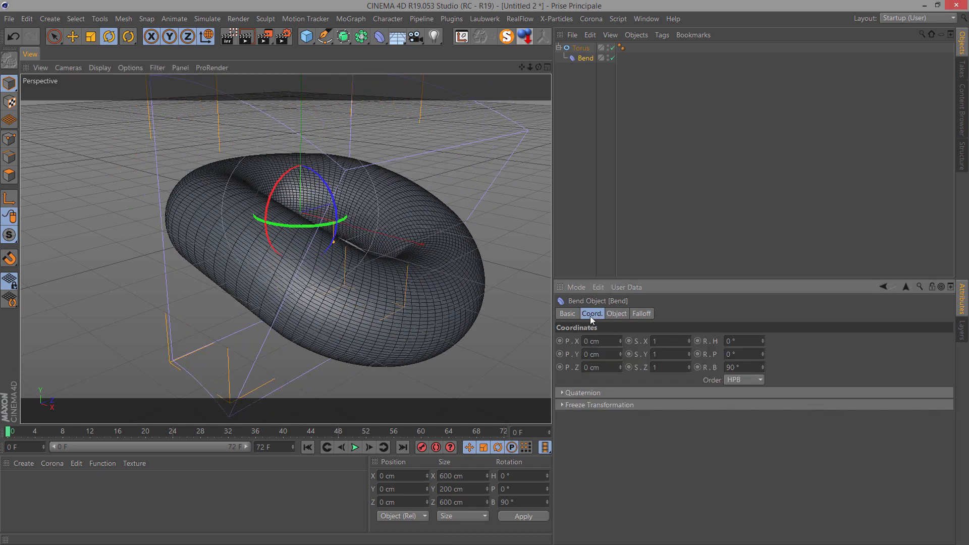
double_click(730, 367)
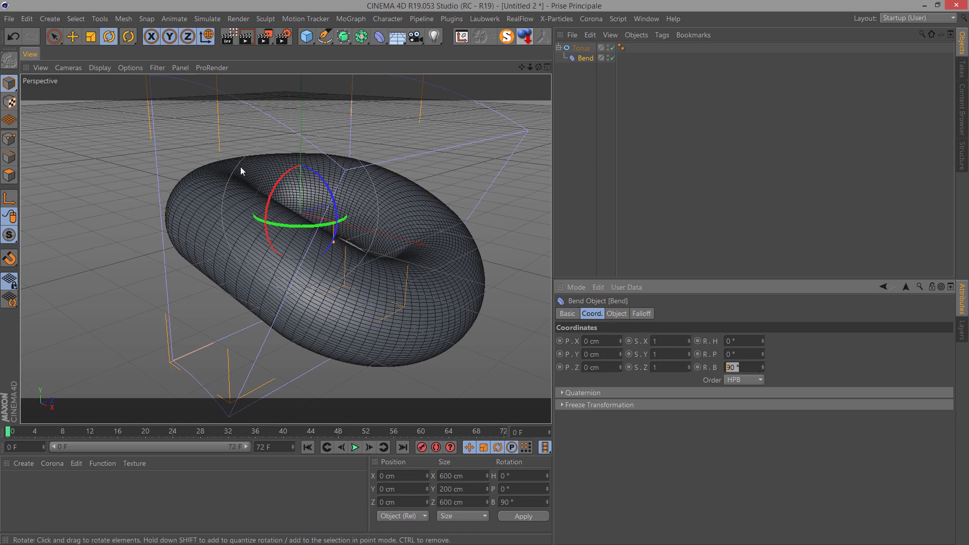
Refit the rotated Bend deformer to its parent and set its strength to 360°.
click(616, 314)
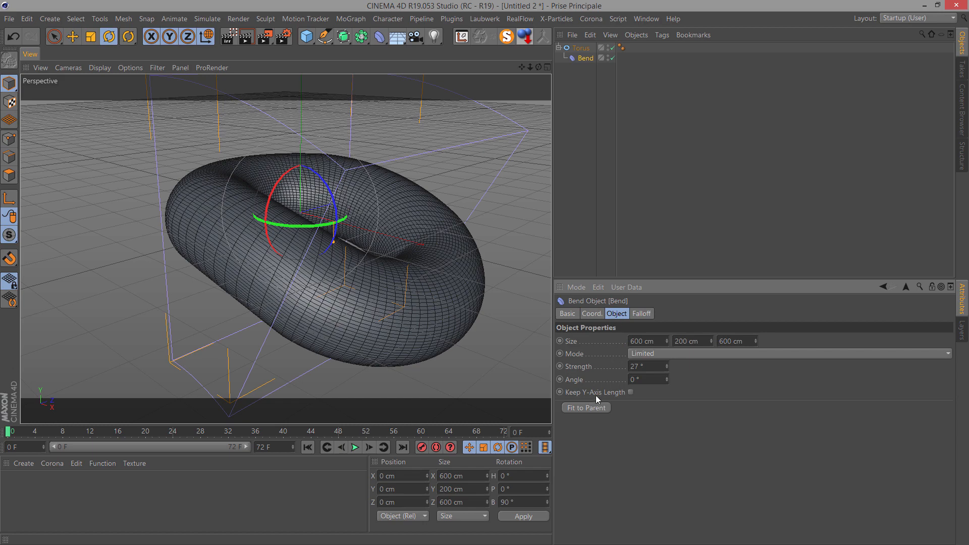
click(586, 408)
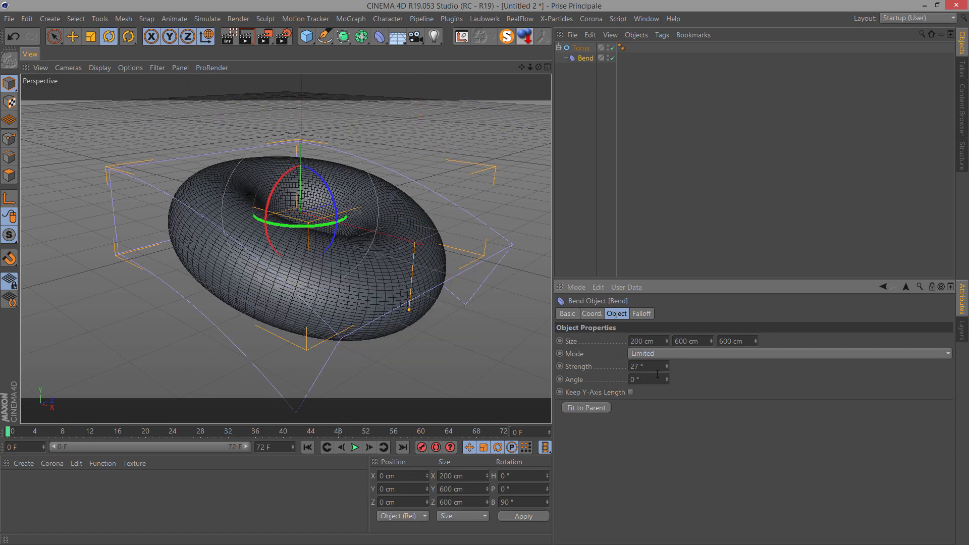
drag(559, 369, 544, 371)
text(360)
key(Return)
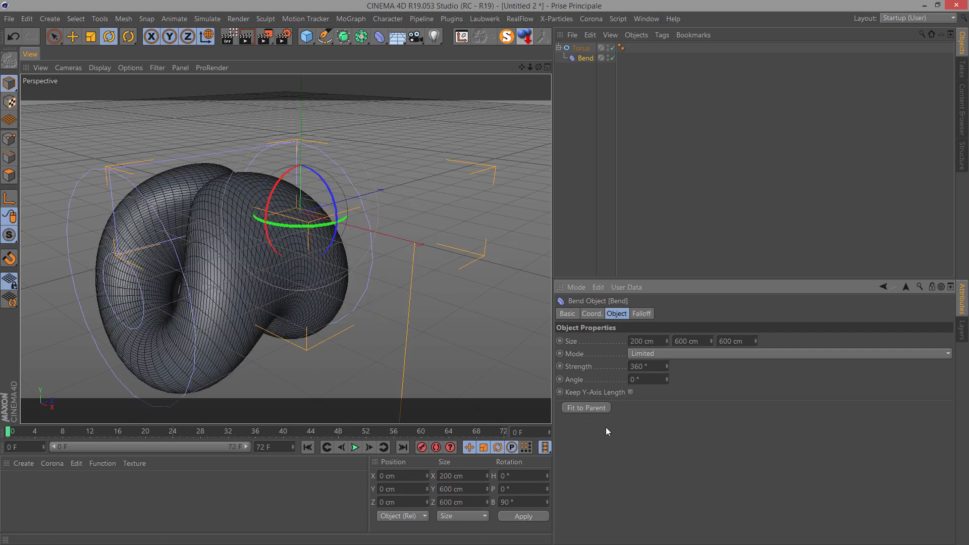
Try increasing the Bend deformer's Y size to 663 cm, and undo the change.
drag(538, 67, 485, 276)
drag(522, 67, 485, 272)
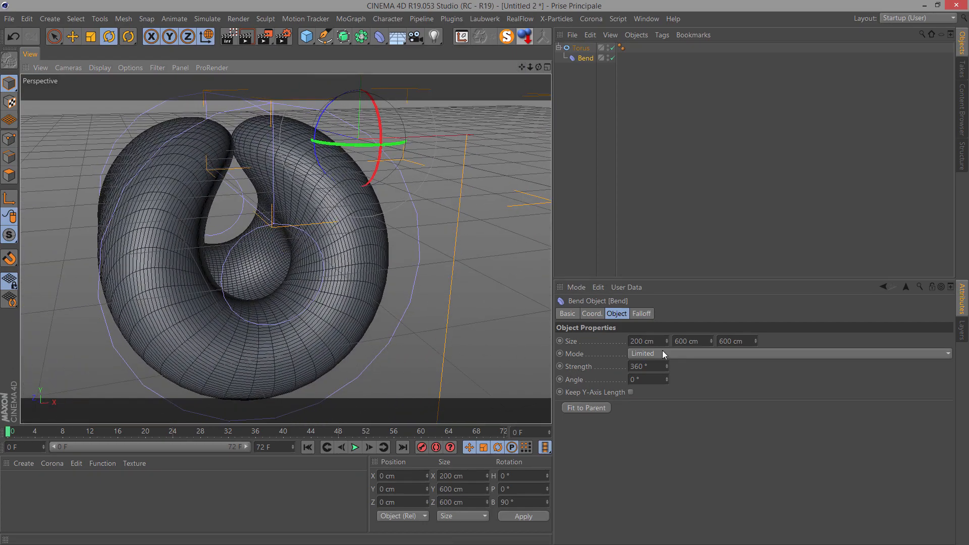
mouse_move(711, 342)
mouse_down()
mouse_move(712, 333)
mouse_move(705, 368)
mouse_move(712, 341)
mouse_up()
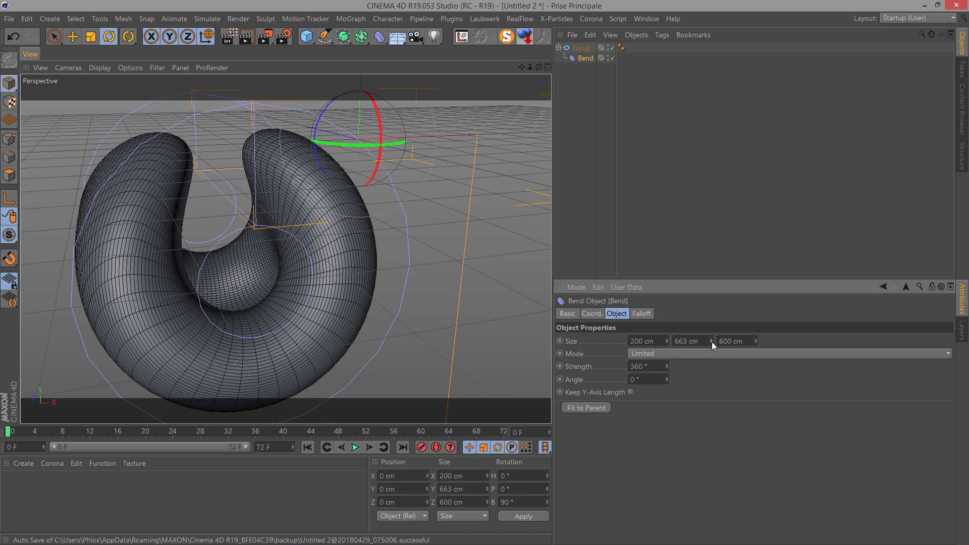
key(ctrl+z)
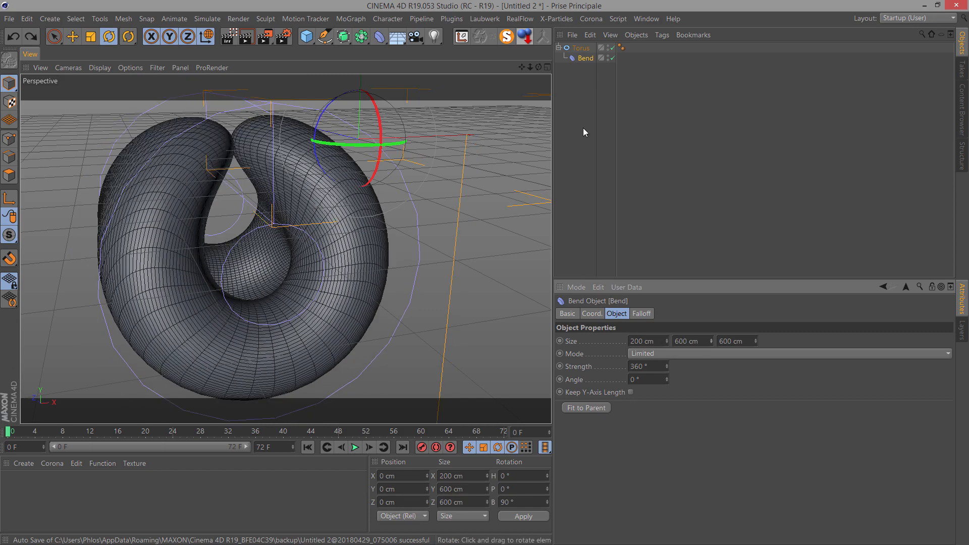
Try sliding the Bend deformer along its X axis with the Move tool, undoing each move.
click(584, 58)
click(72, 36)
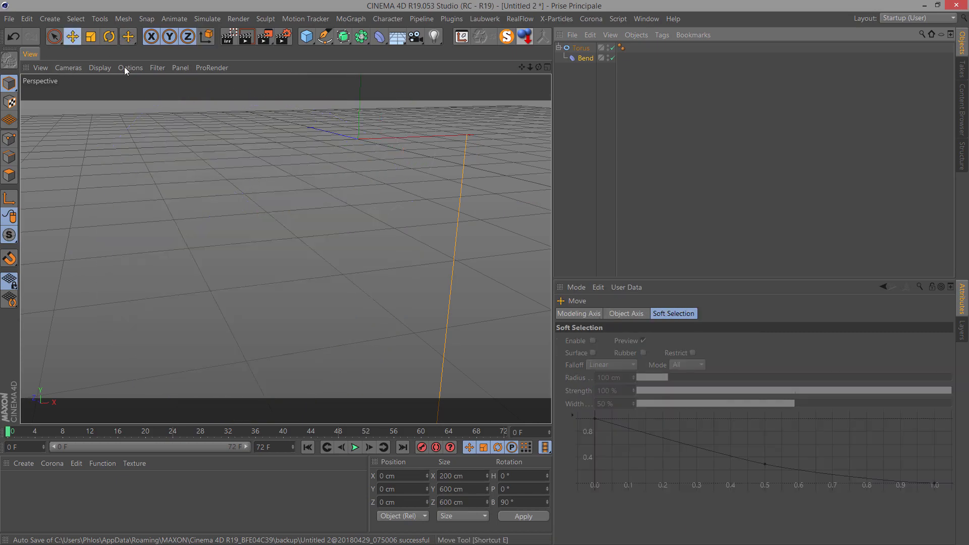
drag(356, 192, 309, 231)
key(ctrl+z)
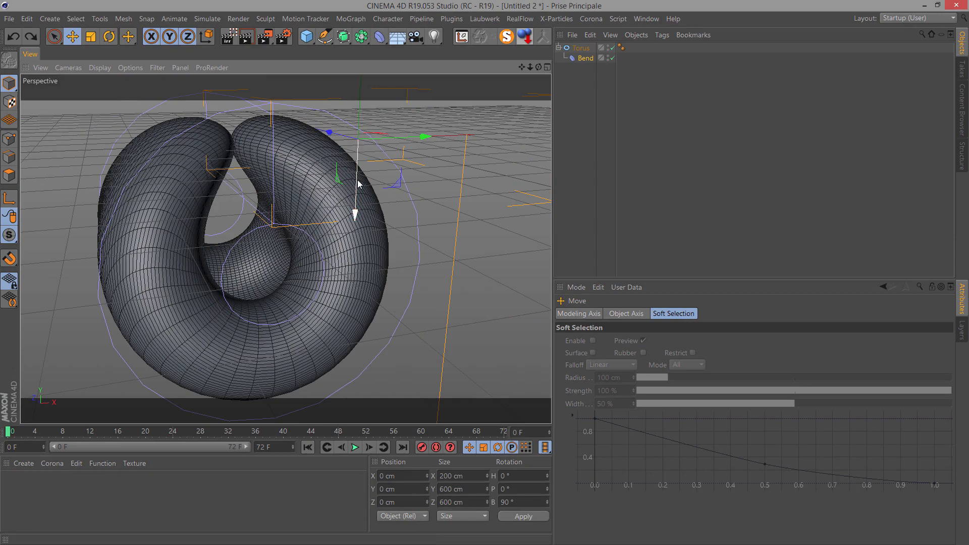
drag(358, 184, 349, 212)
key(ctrl+z)
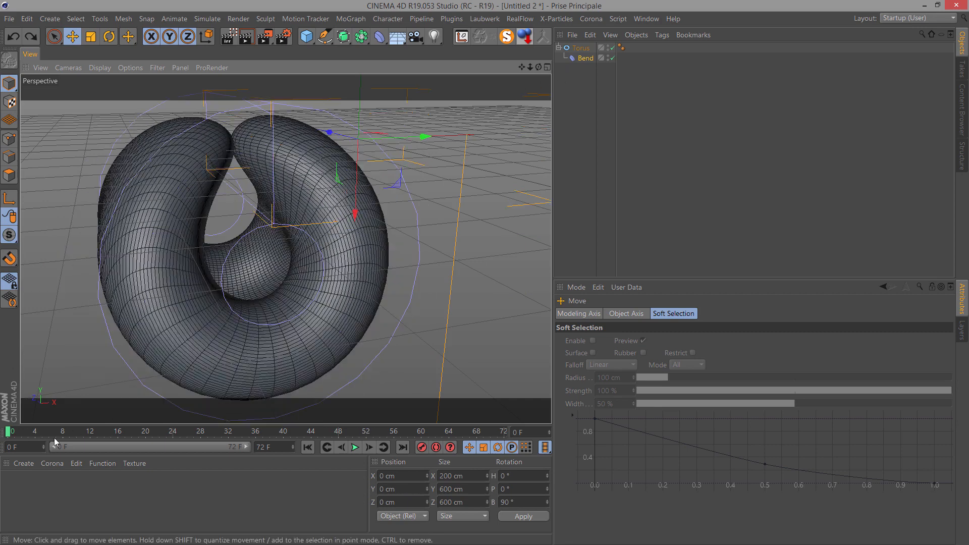
Create a new material and apply it to the torus.
double_click(34, 505)
mouse_move(18, 499)
mouse_down()
mouse_move(277, 400)
mouse_move(591, 75)
mouse_move(585, 50)
mouse_up()
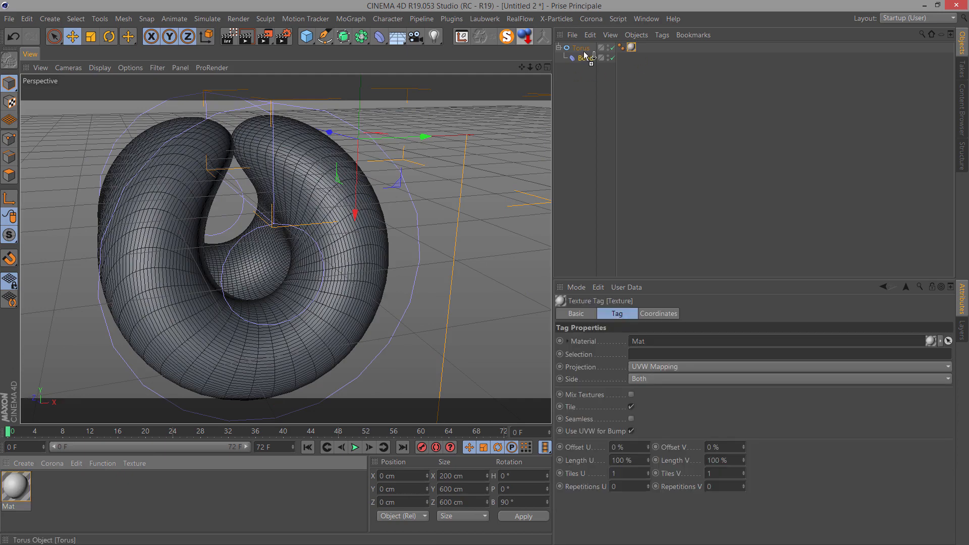
Open the new material for editing and load a Gradient shader as its Color channel texture.
click(15, 488)
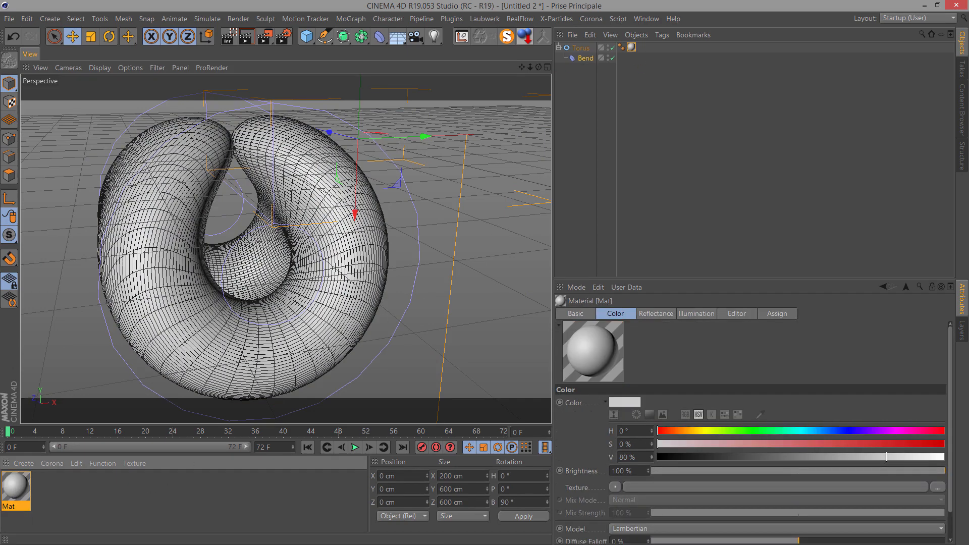
double_click(15, 487)
drag(222, 107, 585, 124)
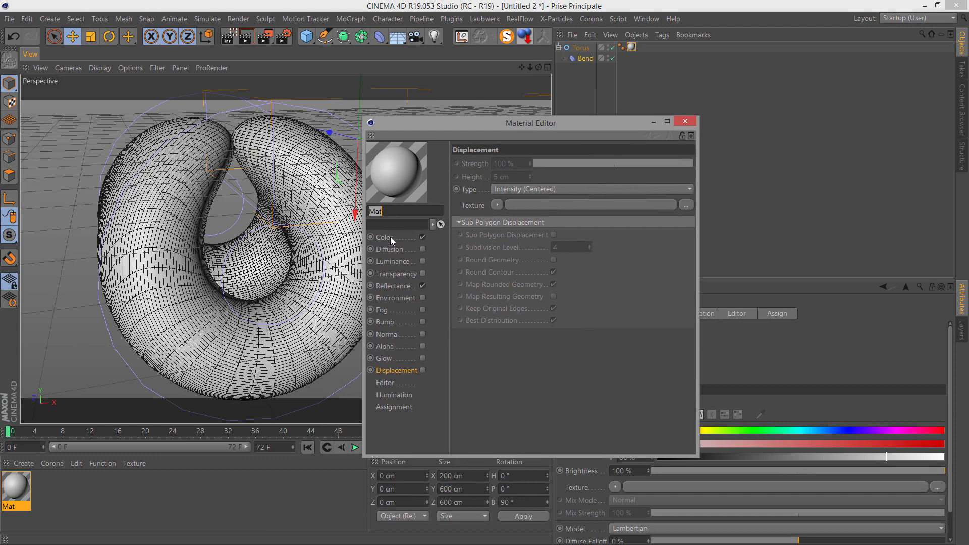
click(390, 237)
click(512, 248)
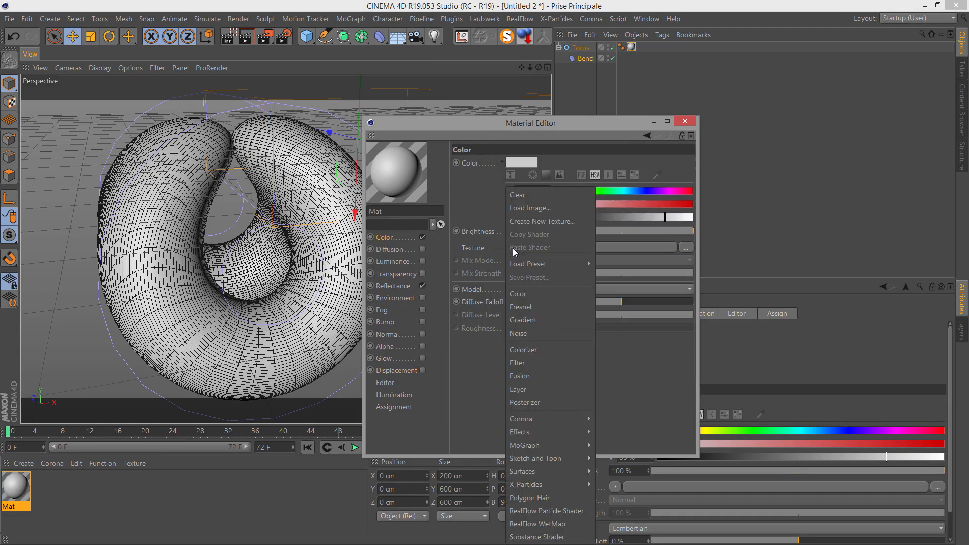
click(535, 320)
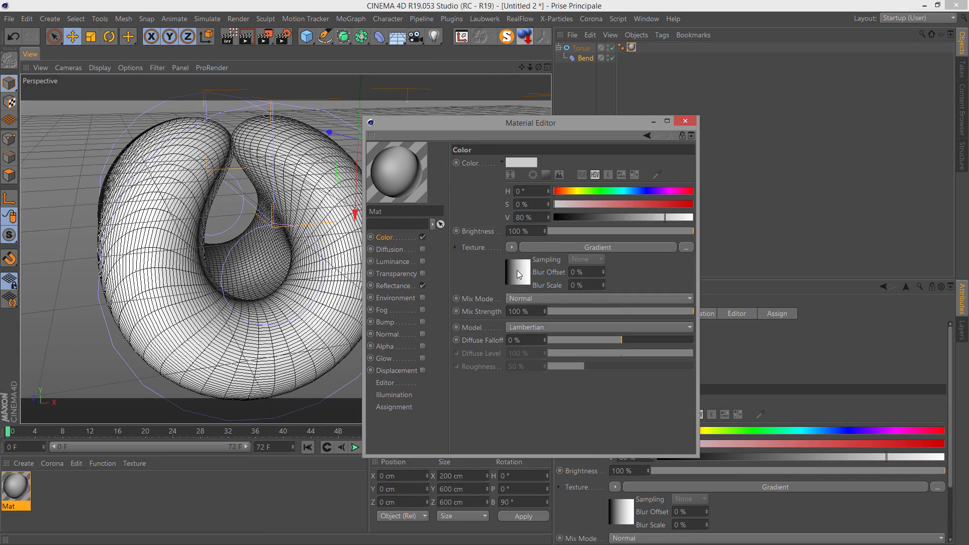
Set the type of the Color channel's Gradient shader to 2D - V.
click(515, 274)
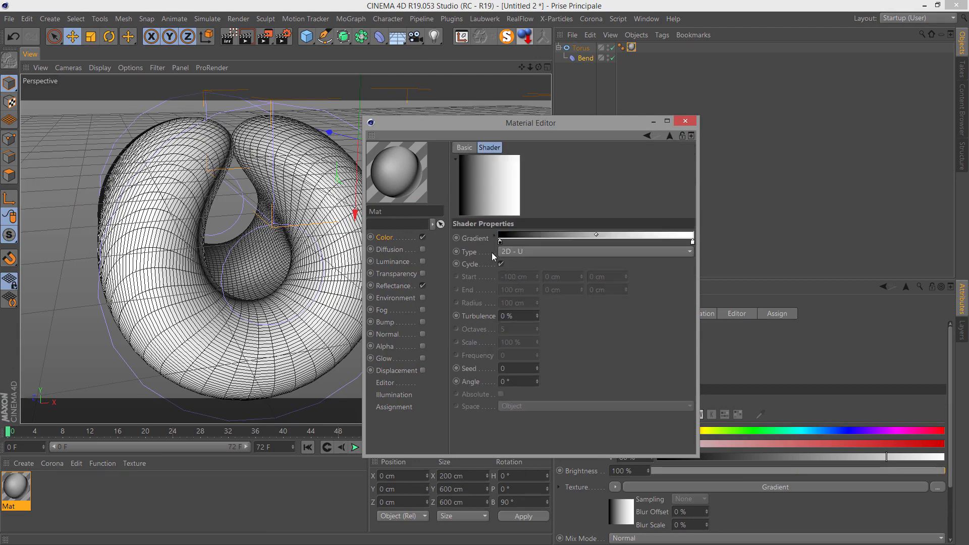
click(506, 254)
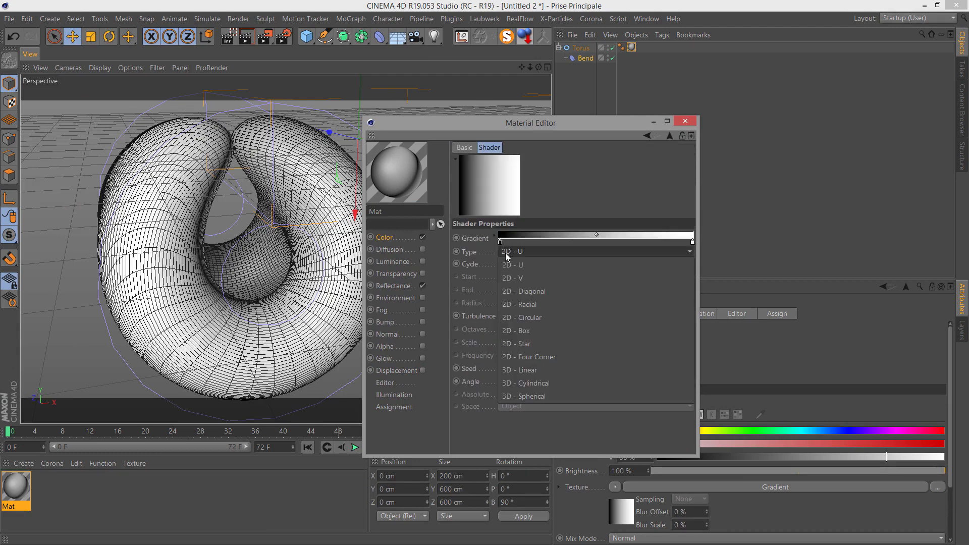
click(516, 280)
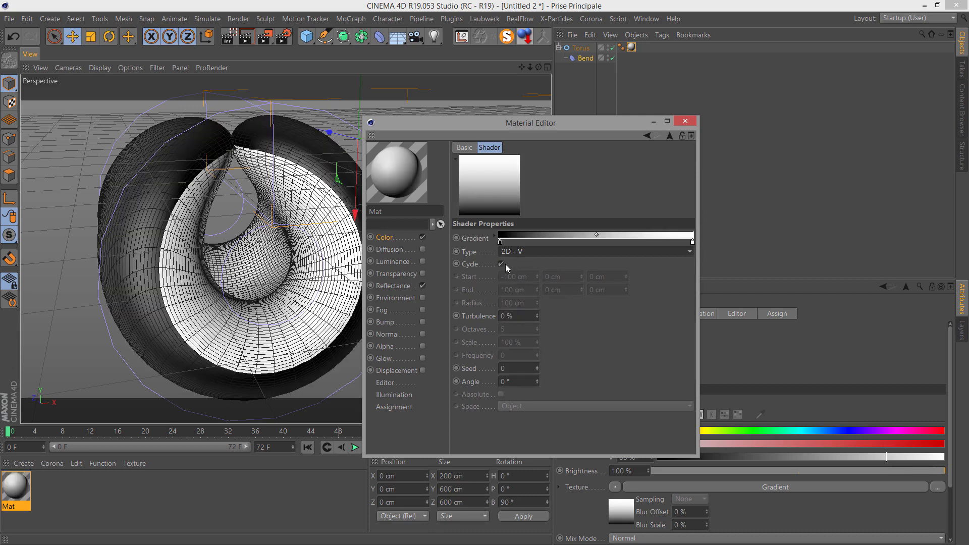
Load the Flame 6 preset into the Gradient shader of the Color channel.
click(496, 238)
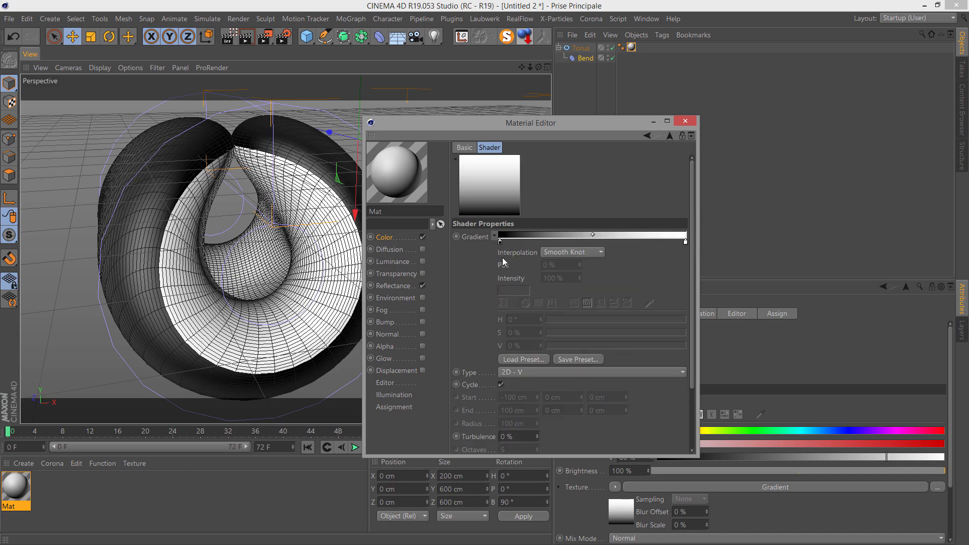
click(511, 360)
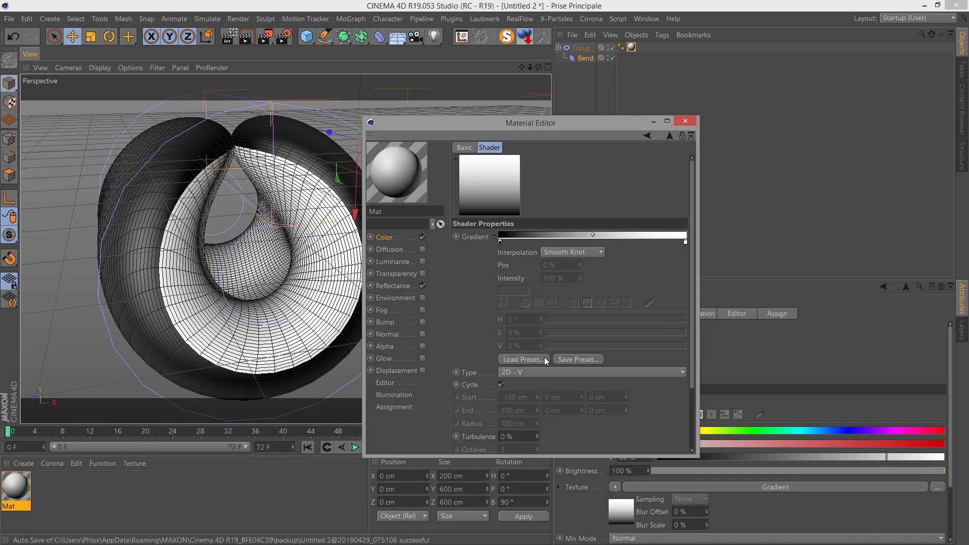
click(512, 361)
scroll(511, 304, down, 5)
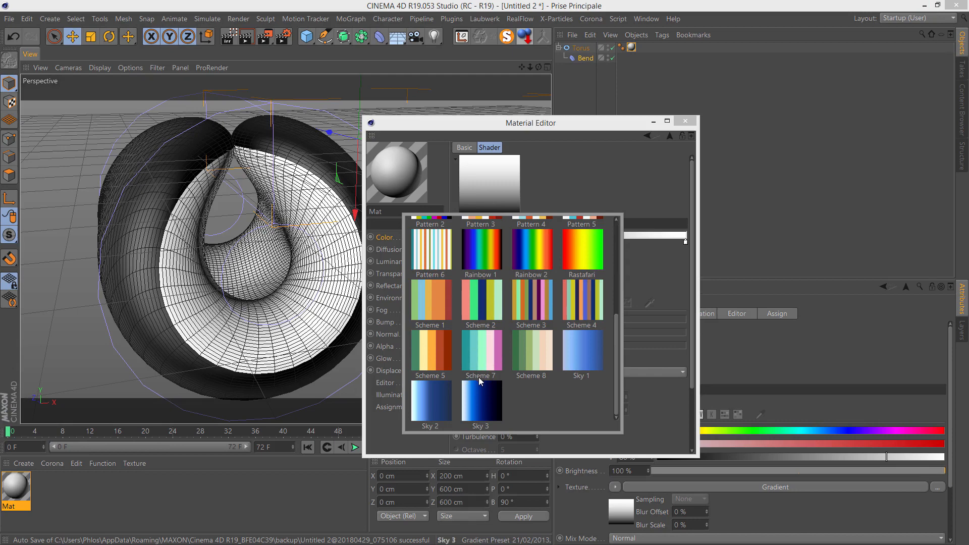
scroll(485, 313, up, 5)
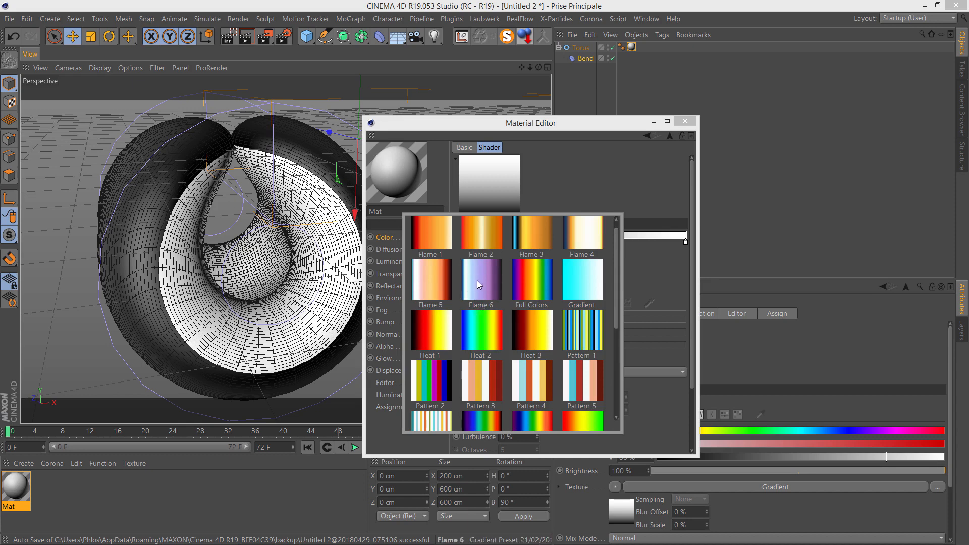
scroll(479, 283, down, 4)
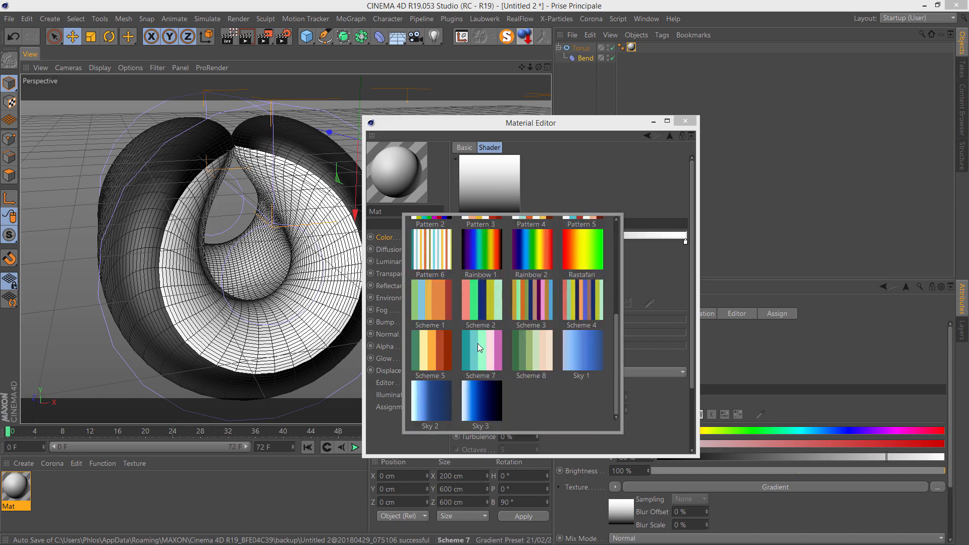
scroll(474, 343, up, 4)
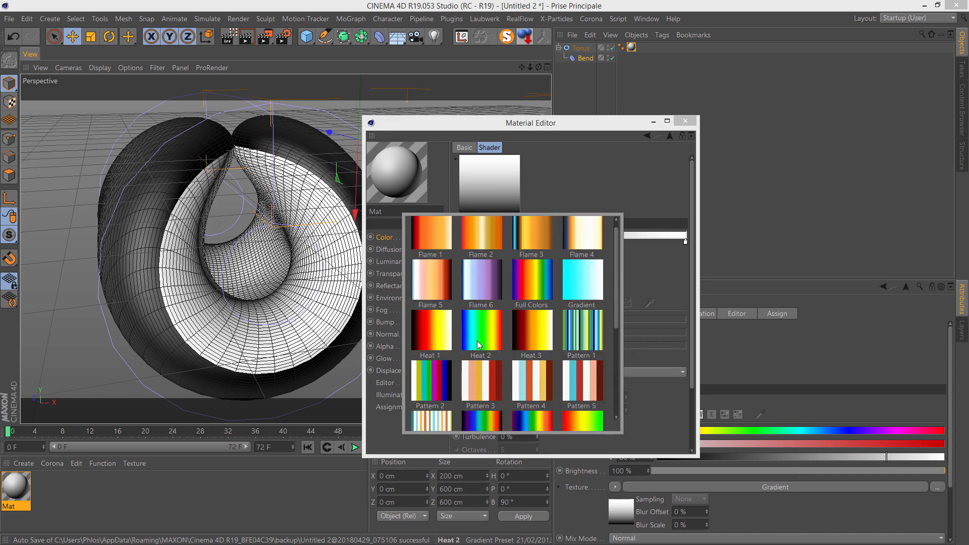
click(480, 273)
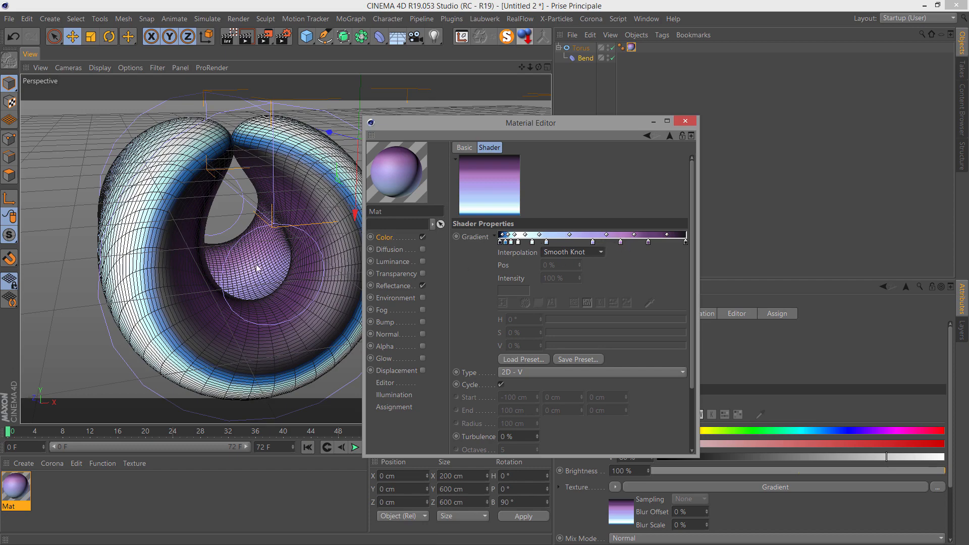
Distribute the gradient's knots evenly, double them, and distribute the doubled knots evenly again.
right_click(563, 237)
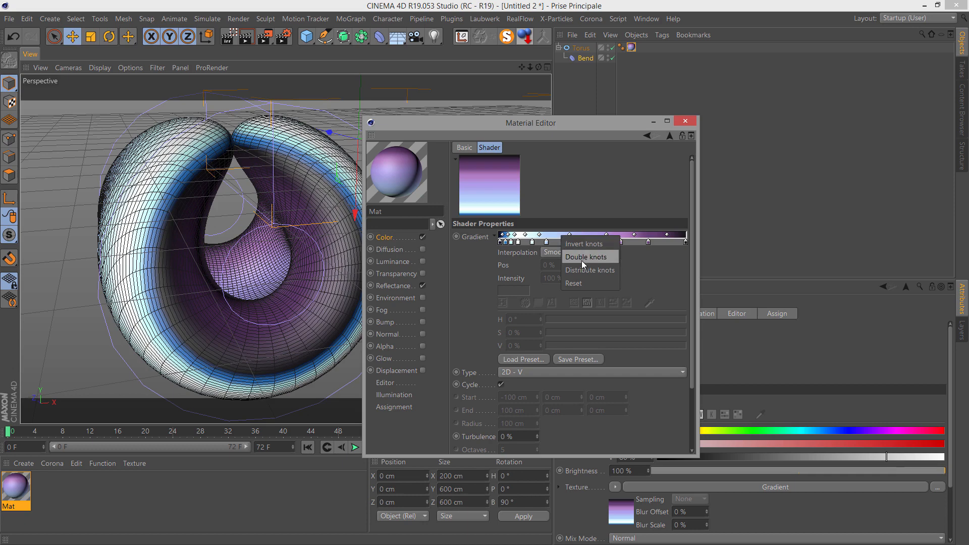
click(583, 268)
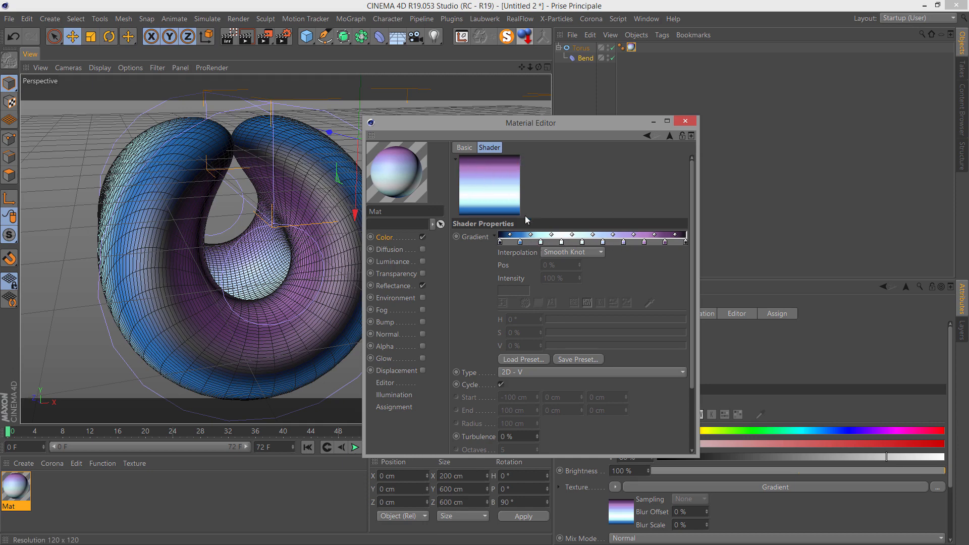
right_click(566, 237)
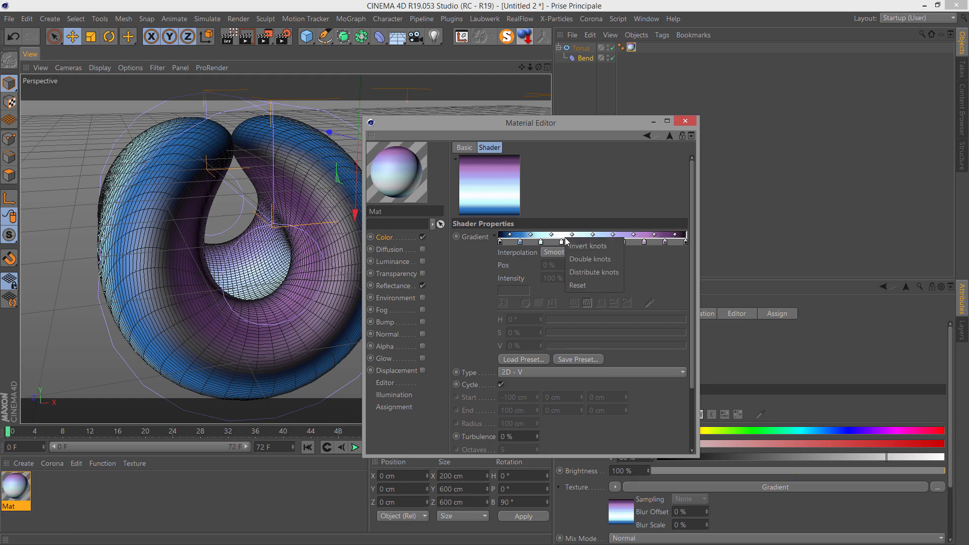
click(583, 259)
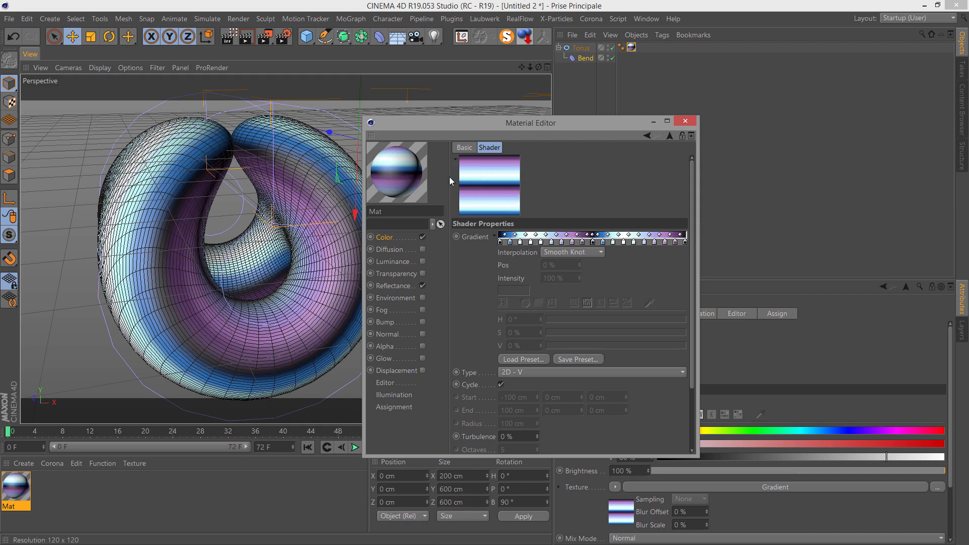
right_click(535, 237)
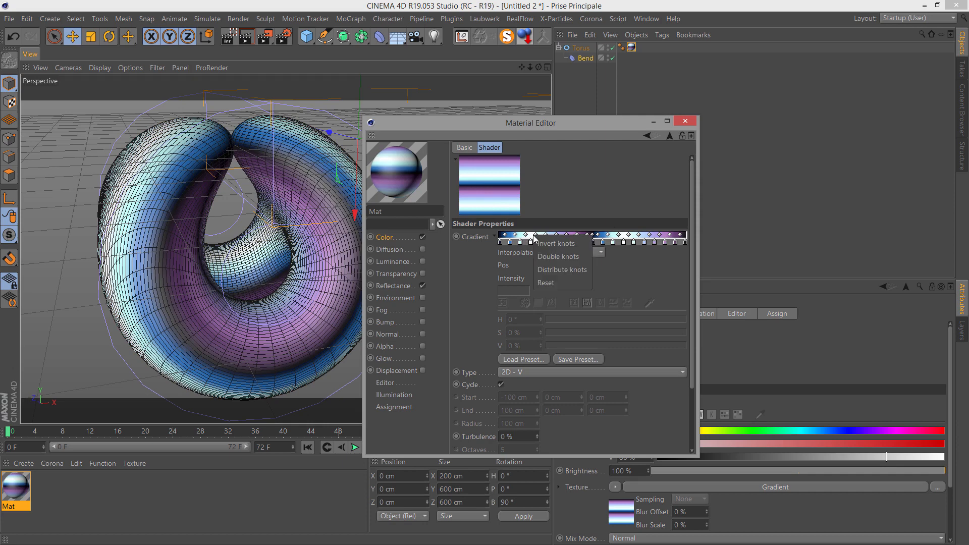
click(565, 270)
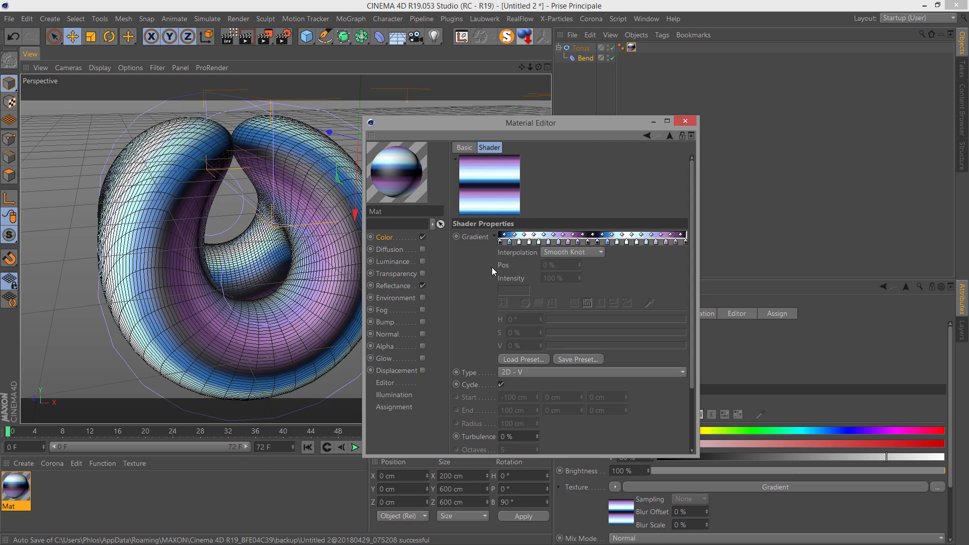
Copy the Color channel's Gradient texture, enable the Displacement channel and paste the texture there.
click(389, 241)
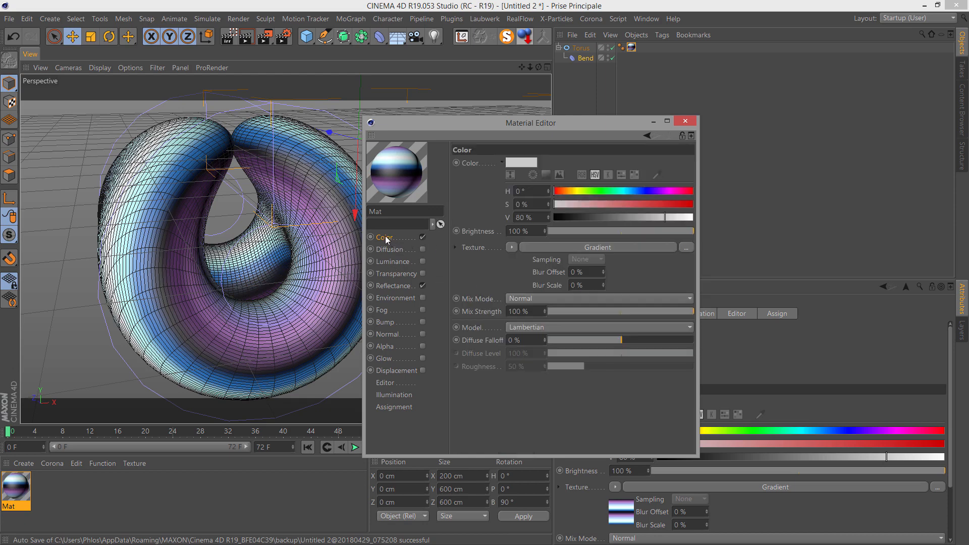
right_click(478, 249)
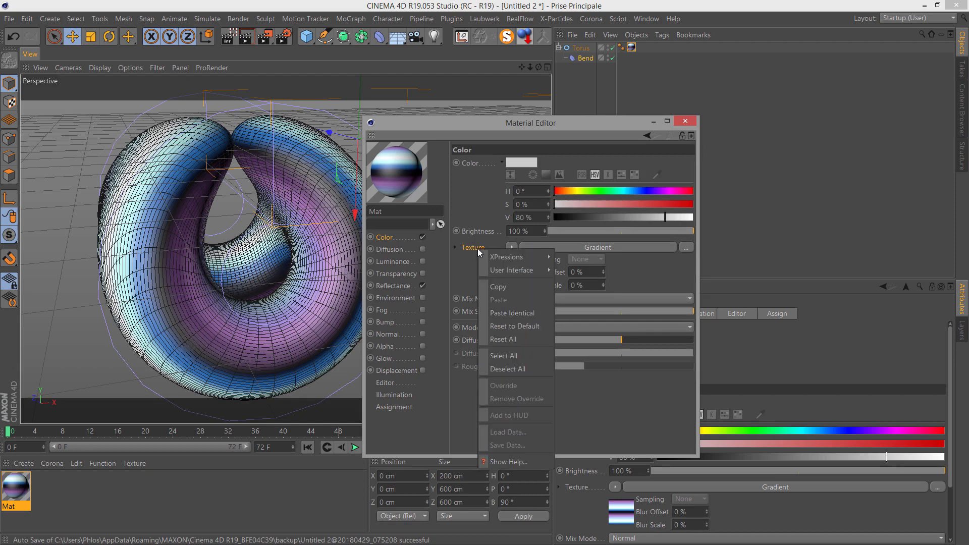
click(499, 288)
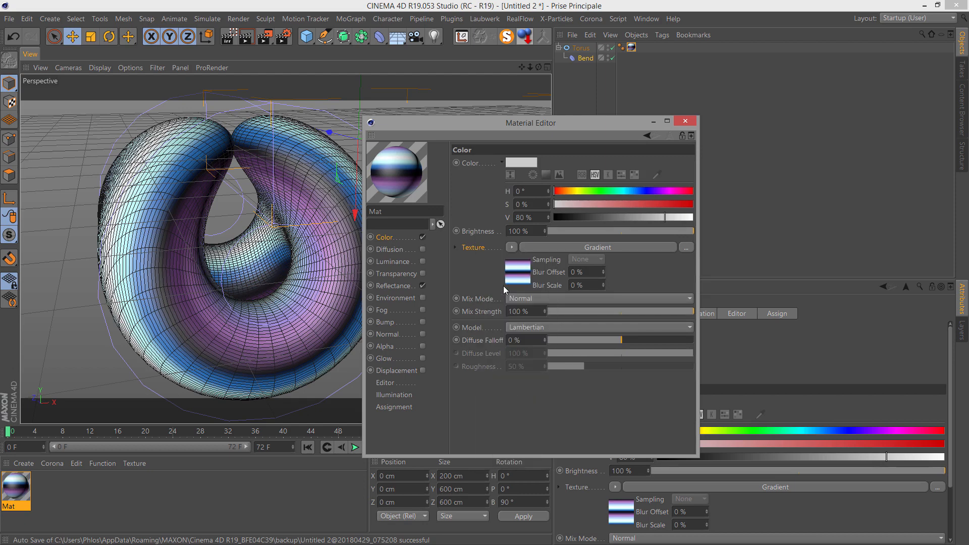
click(386, 372)
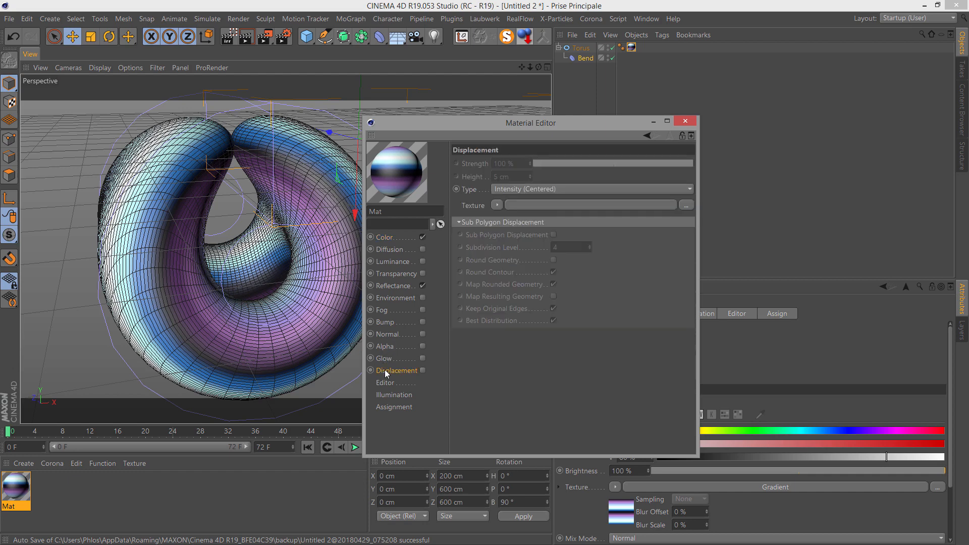
click(423, 371)
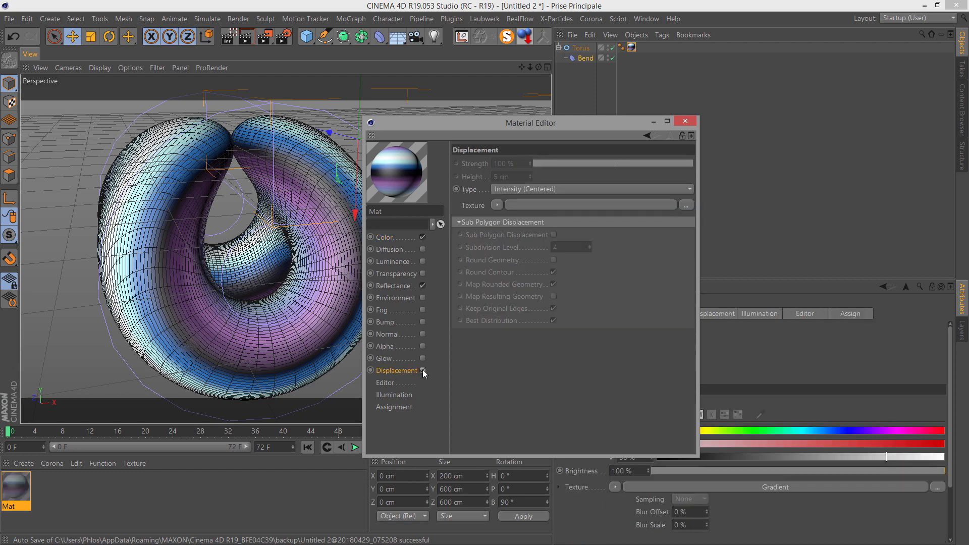
right_click(472, 206)
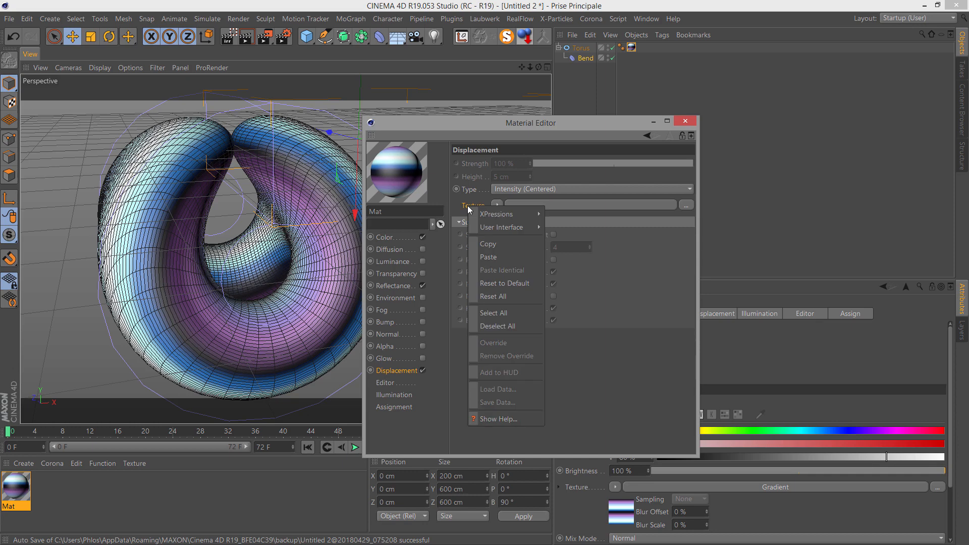
click(508, 258)
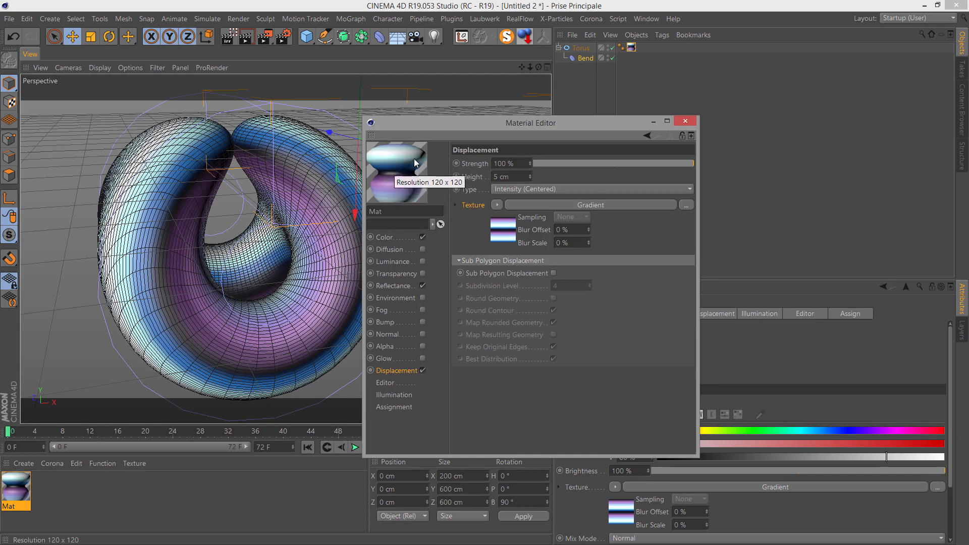
Reopen the Gradient shader of the Color channel for editing.
click(389, 238)
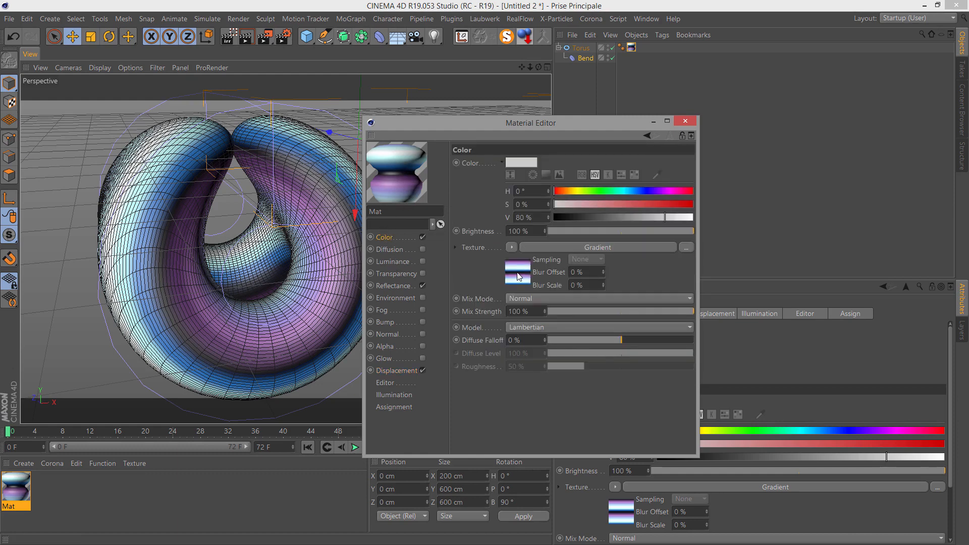
click(519, 276)
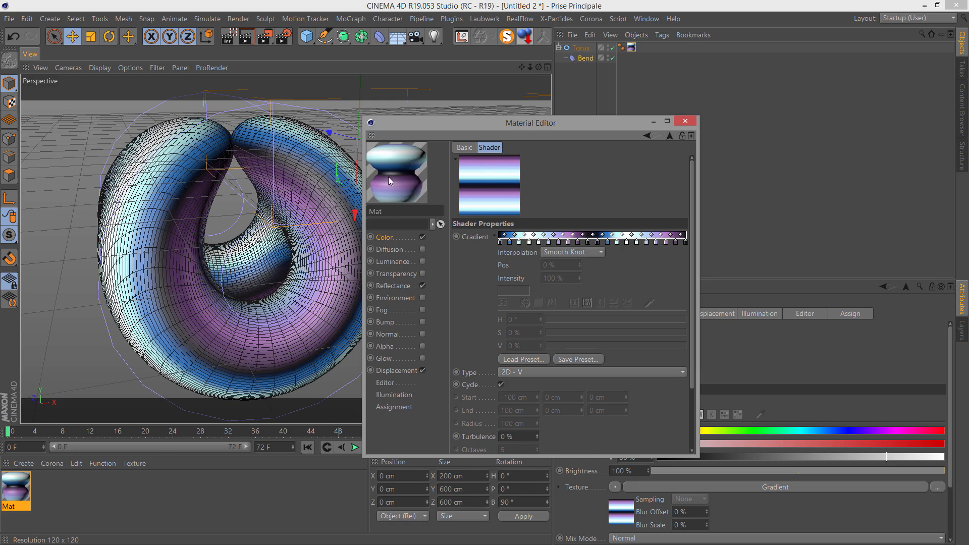
Try the None interpolation on the Color channel's gradient, undo it, and return from the VLC video to Cinema 4D.
click(557, 253)
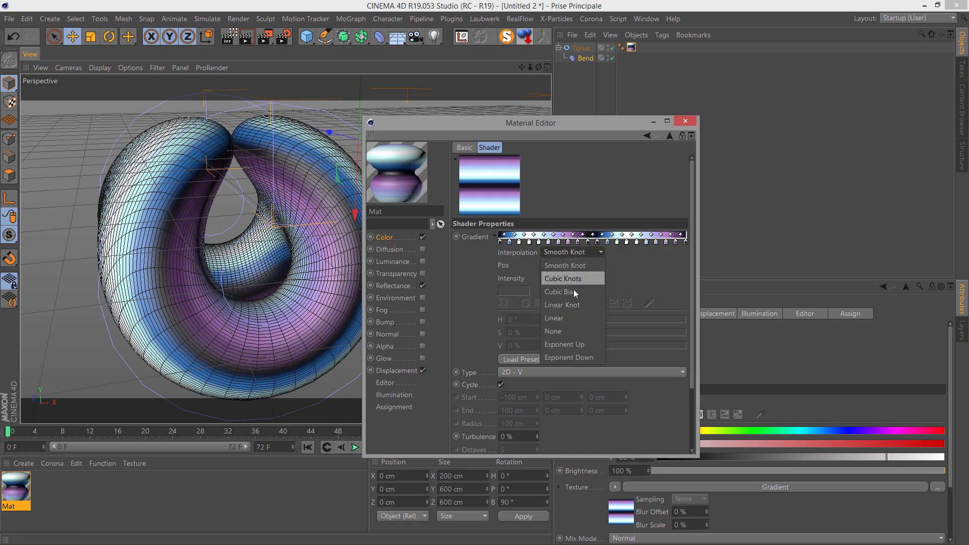
click(581, 331)
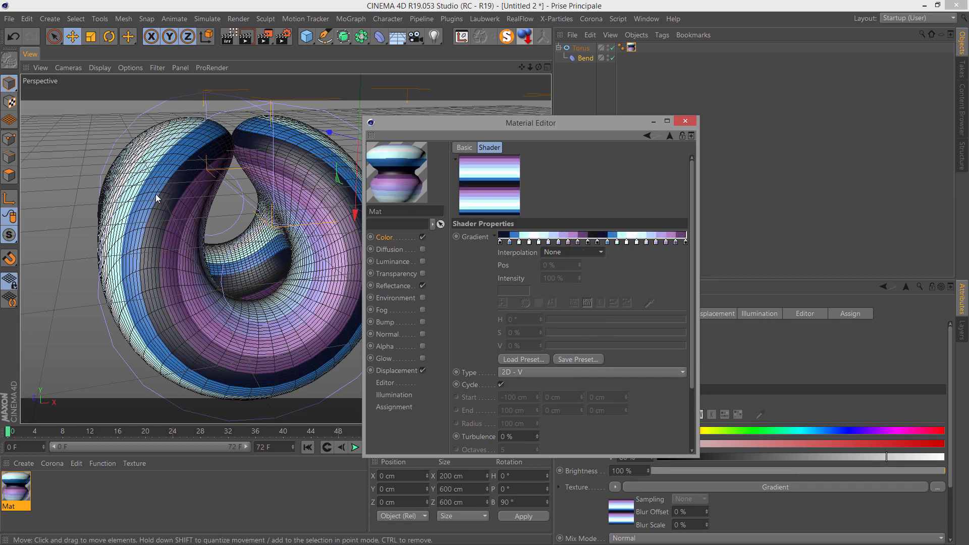
key(ctrl+z)
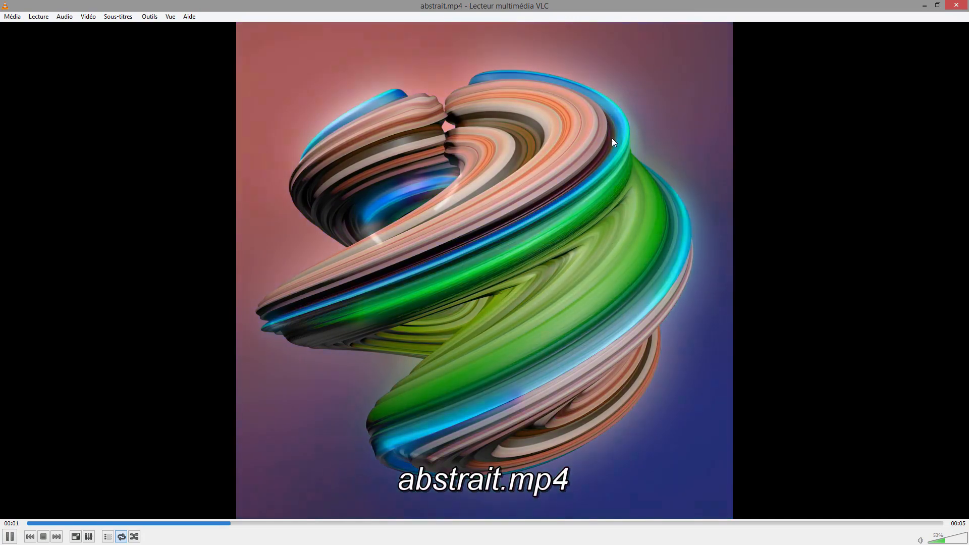
click(926, 5)
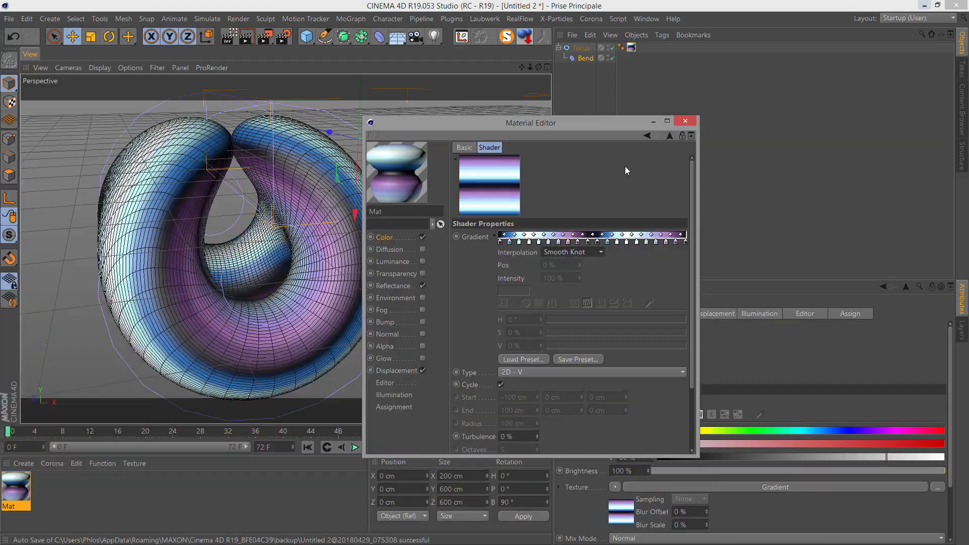
Set the gradient interpolation to None in both the Color channel and the Displacement channel.
click(562, 256)
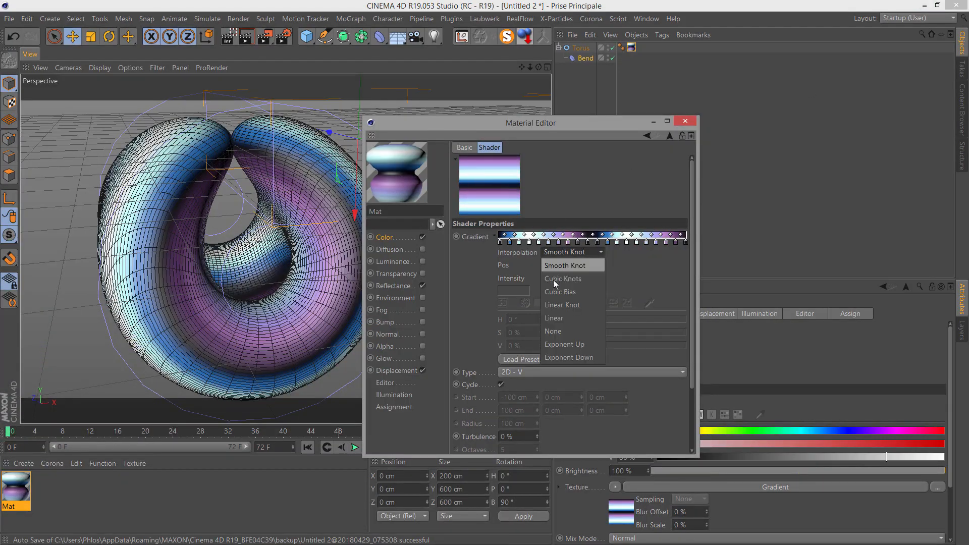
click(547, 331)
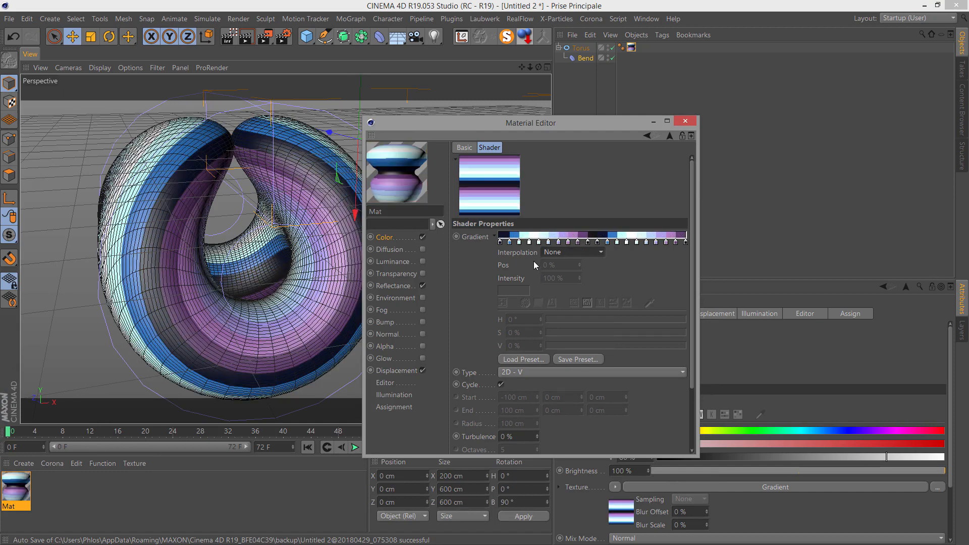
click(386, 239)
click(395, 370)
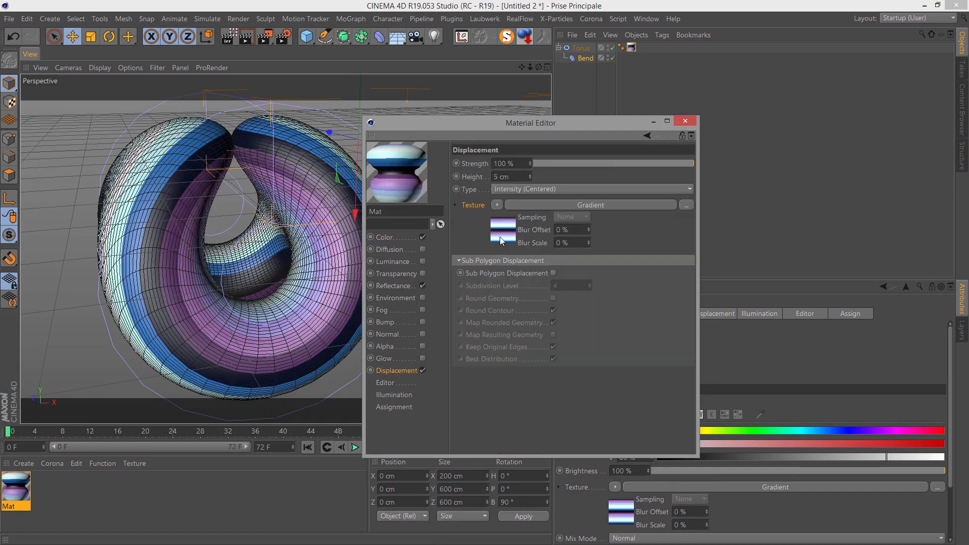
click(498, 240)
click(560, 252)
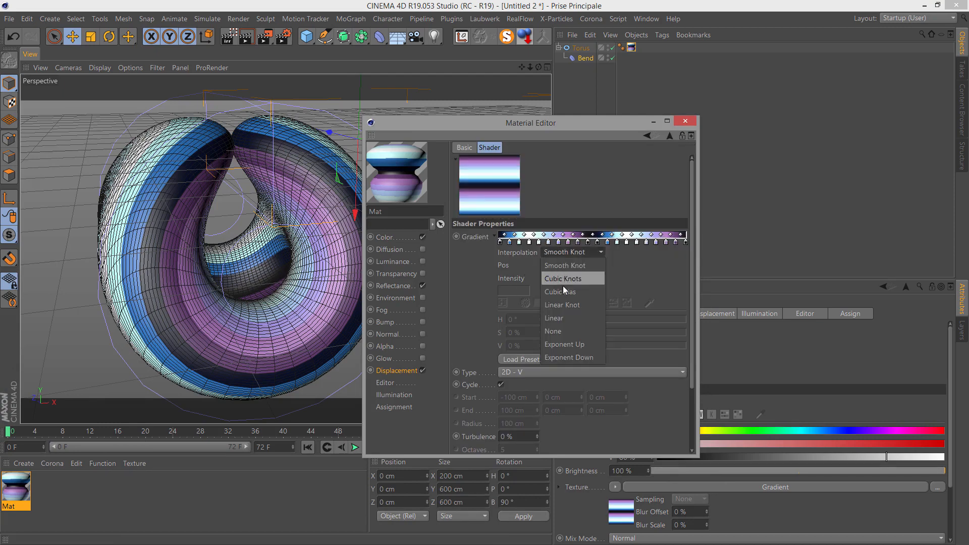
click(557, 327)
Wrap the Displacement channel's gradient in a Layer shader and add a Hue / Sat / Lightness effect to it.
click(387, 371)
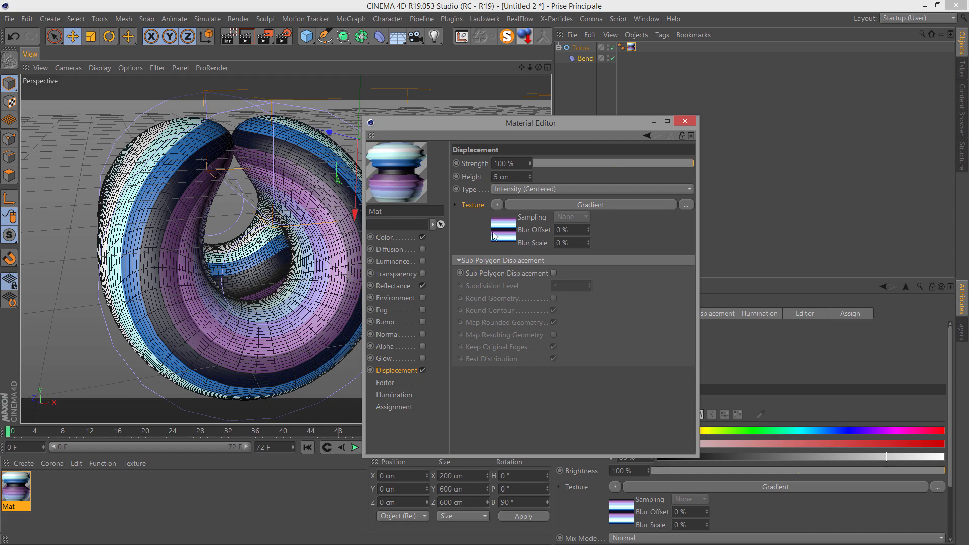
click(499, 204)
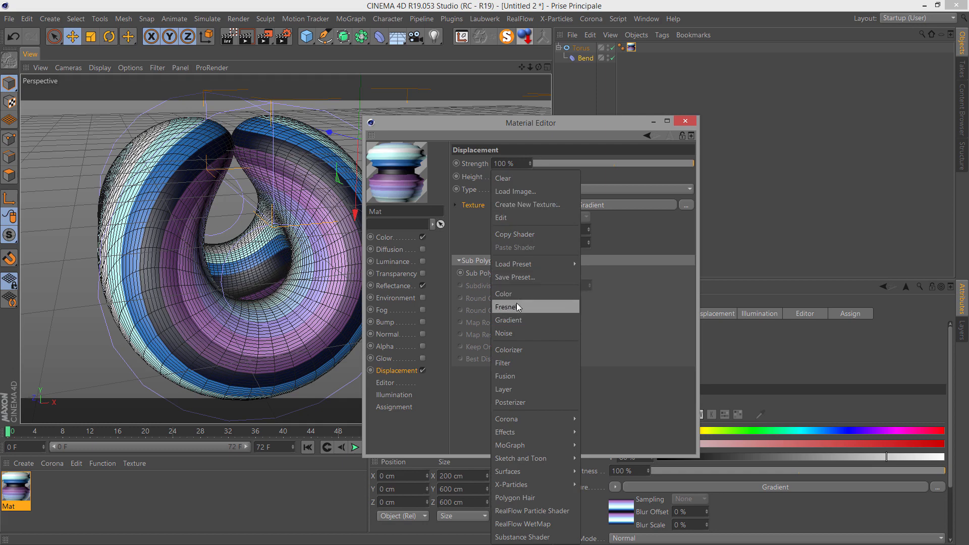
click(503, 389)
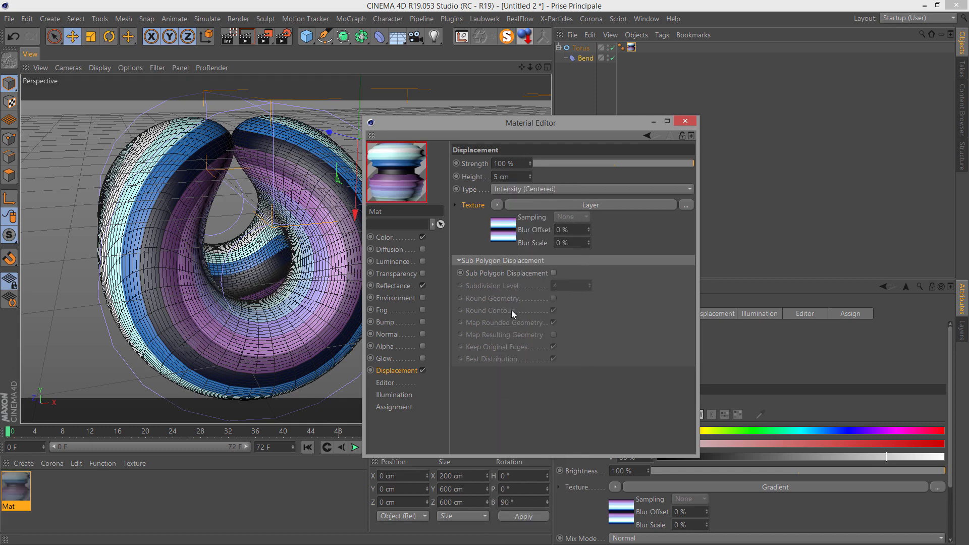
click(504, 229)
click(554, 249)
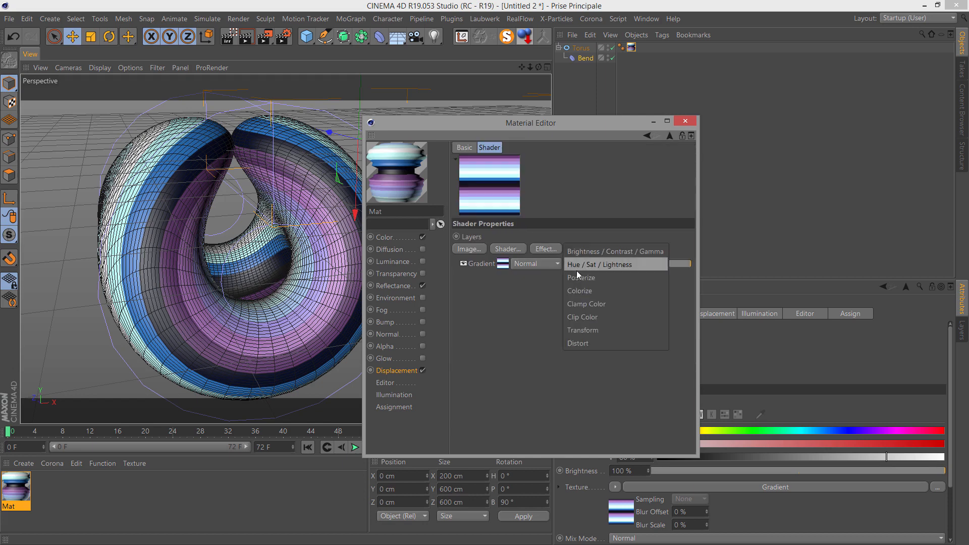
click(618, 266)
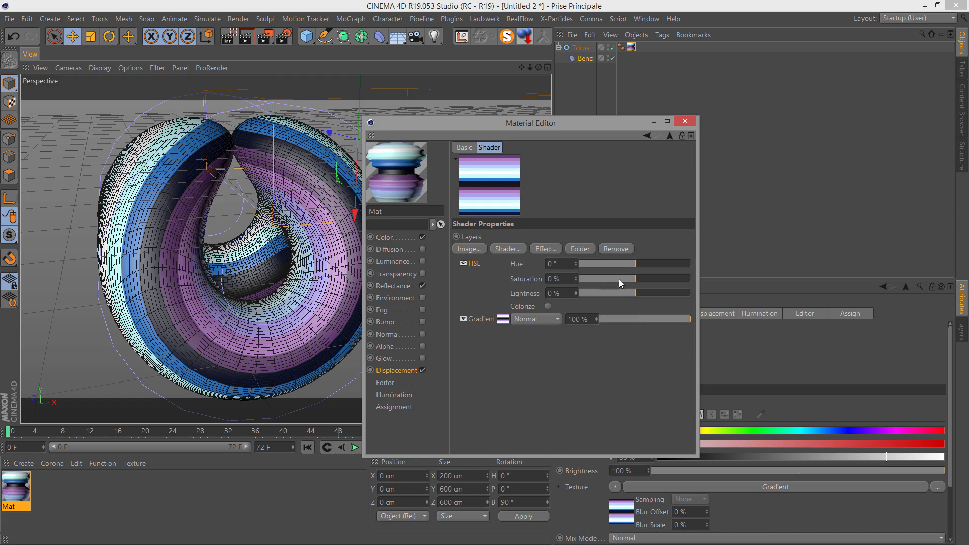
Set the Hue / Sat / Lightness effect's saturation to -100% and add a Beckmann layer to the Reflectance channel.
drag(628, 282, 547, 283)
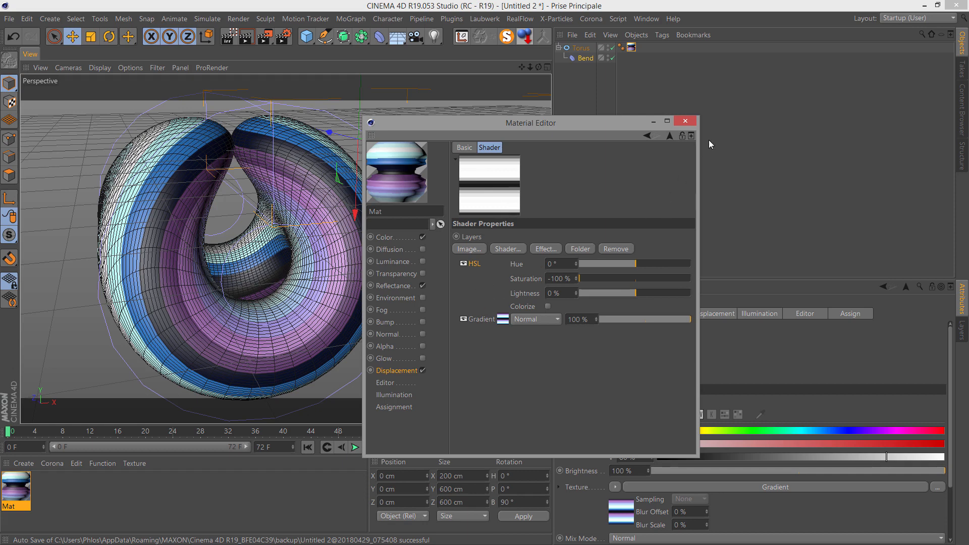
click(390, 286)
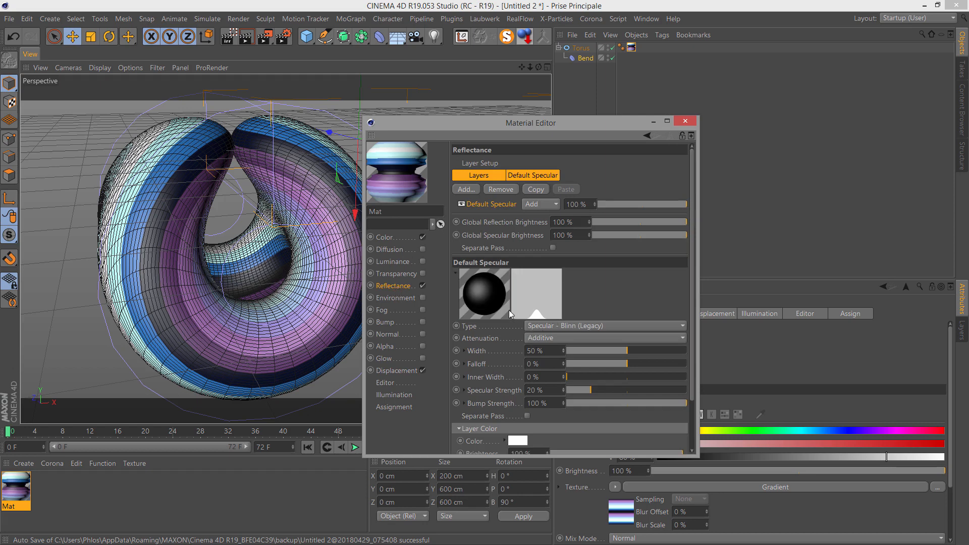
click(466, 191)
click(502, 194)
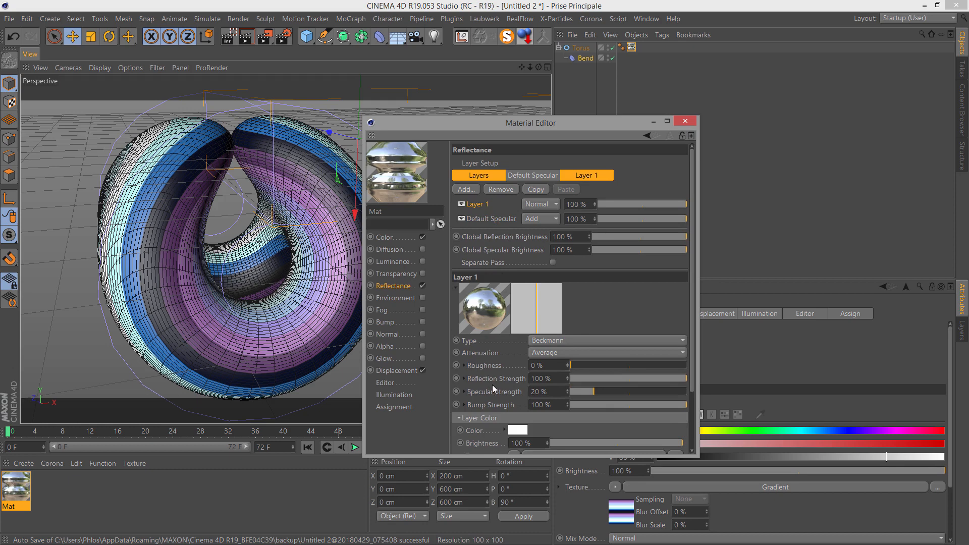
Set the Beckmann layer's Fresnel to Dielectric with the Ruby preset and close the material editor.
scroll(694, 292, down, 3)
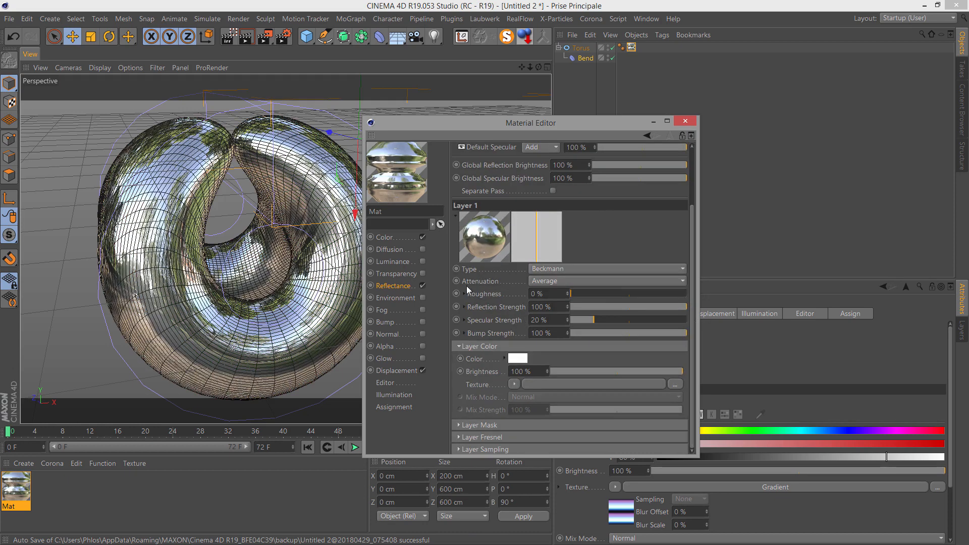
click(459, 438)
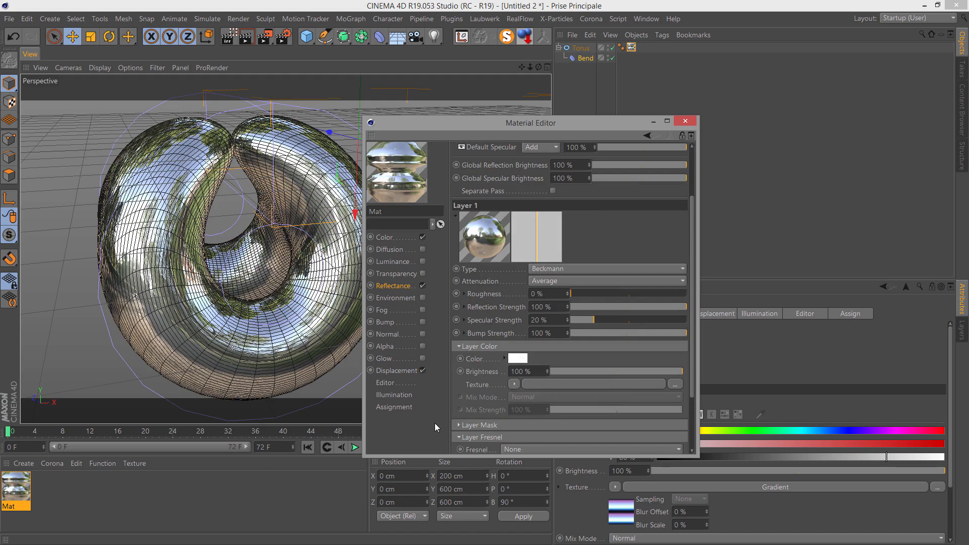
click(540, 449)
click(532, 478)
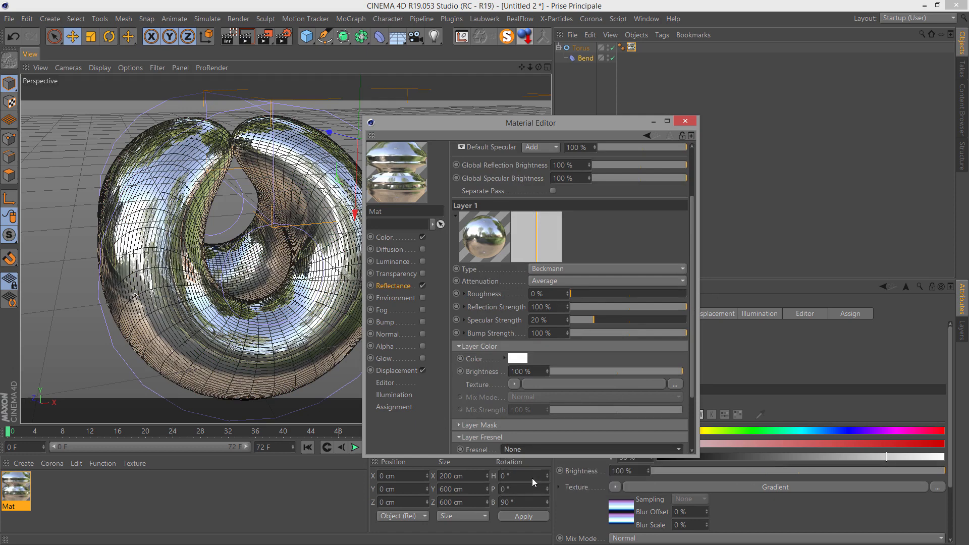
drag(691, 384, 693, 456)
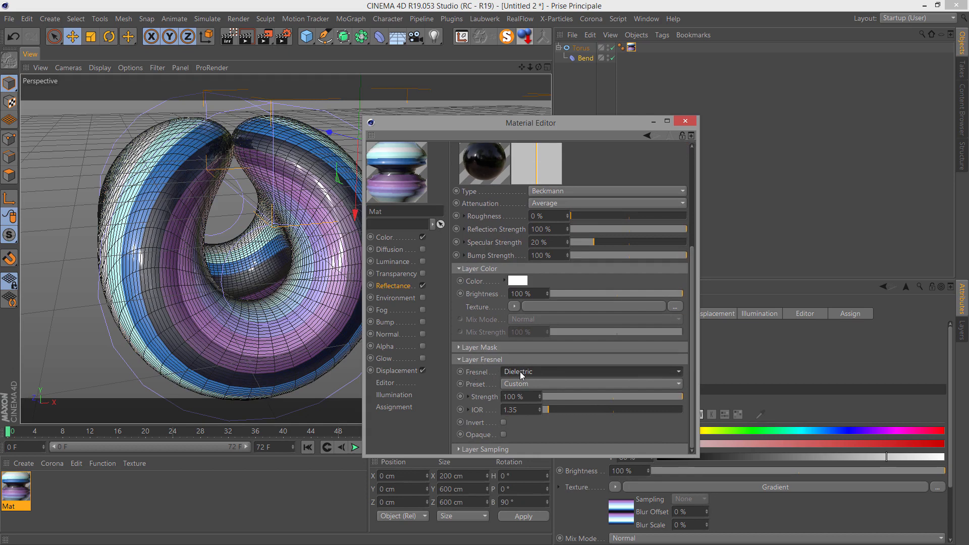
click(526, 384)
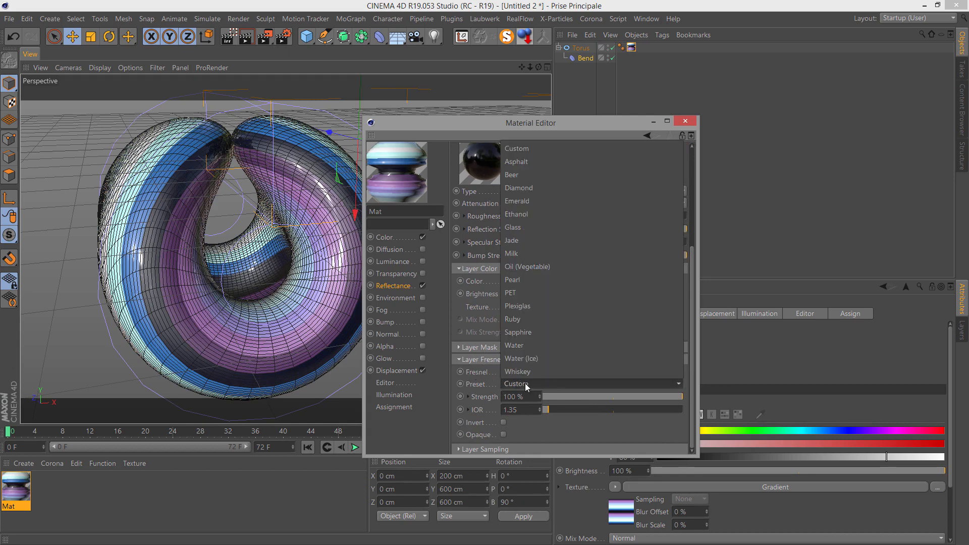
click(525, 320)
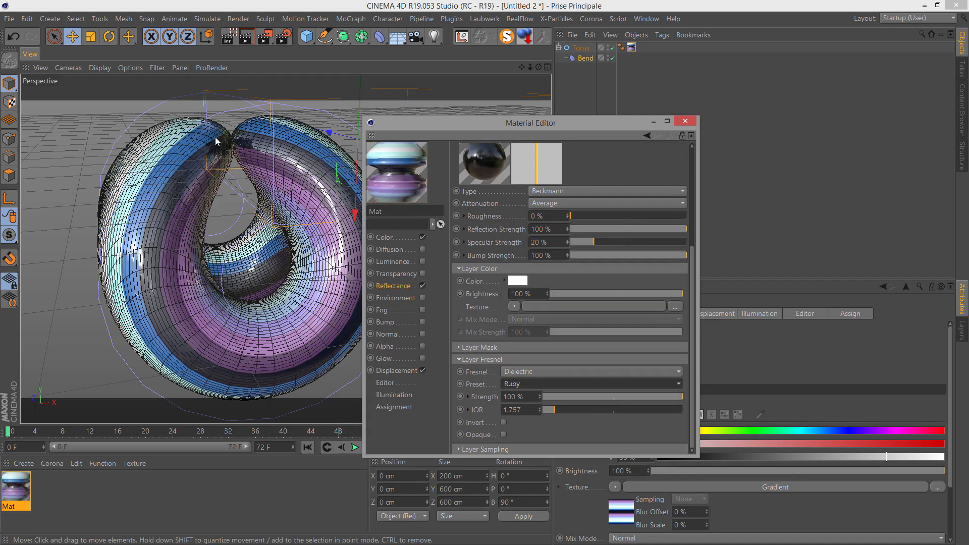
click(685, 121)
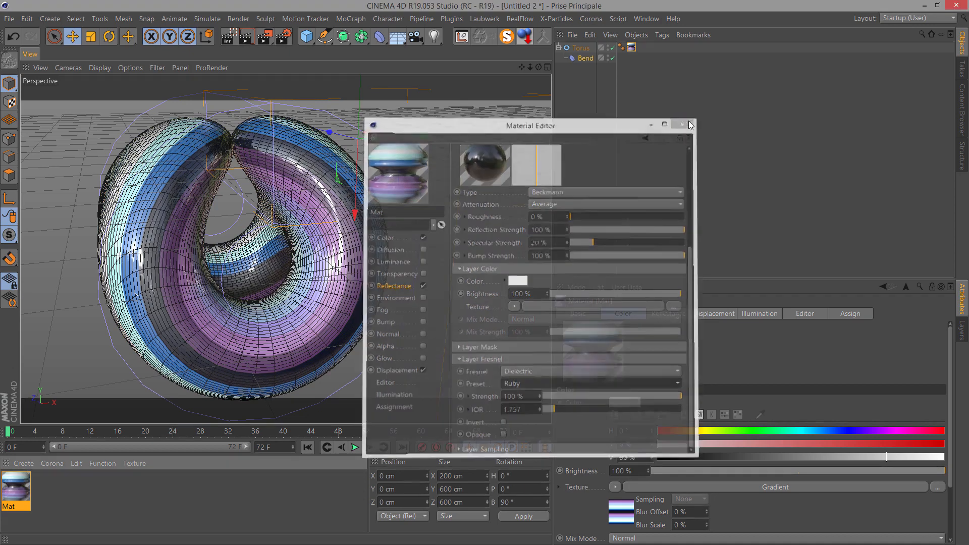
Add a Sky object to the scene and apply a new material to it.
click(397, 38)
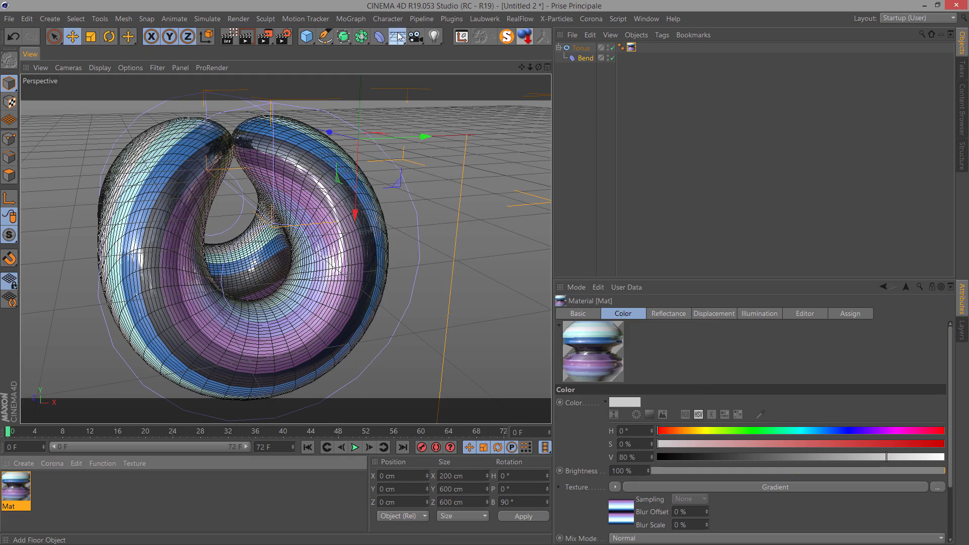
click(435, 69)
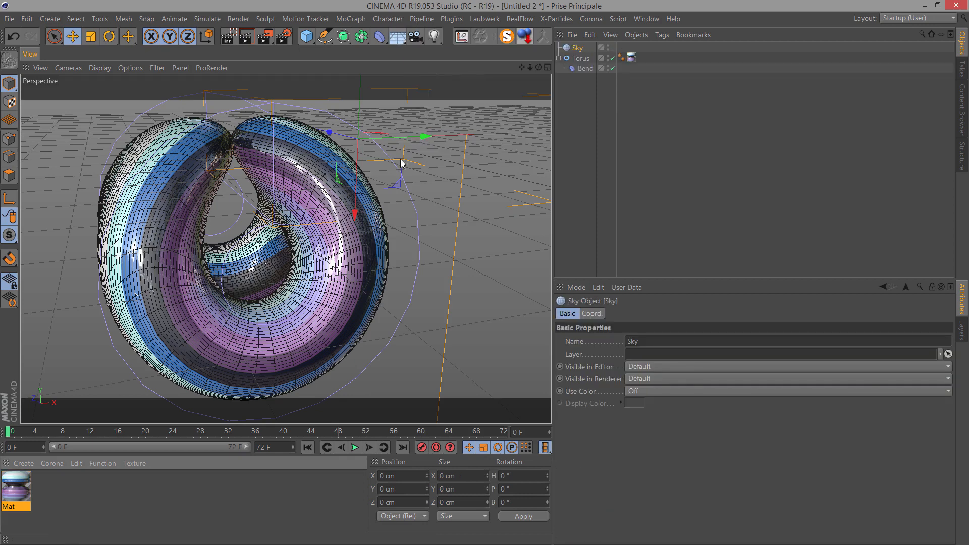
double_click(58, 505)
drag(15, 497, 576, 51)
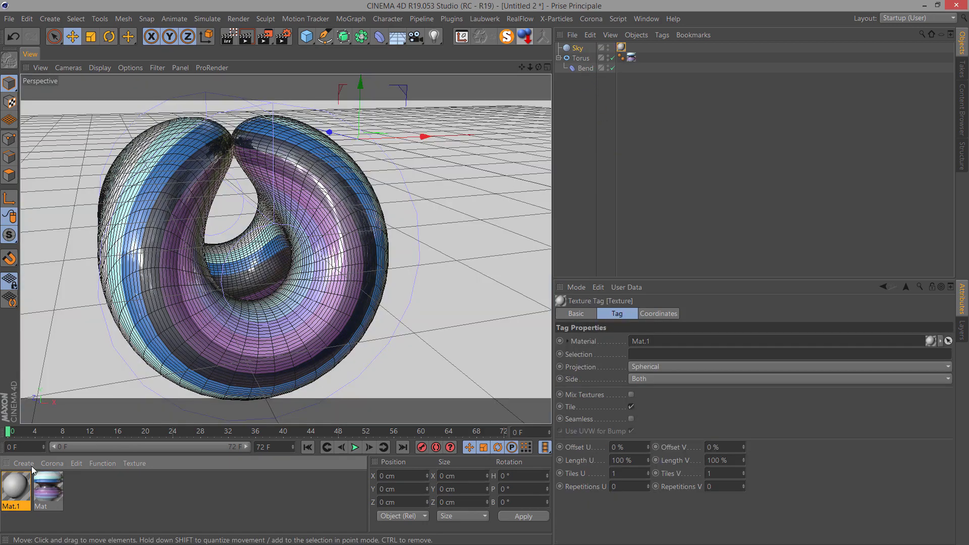
Disable the Reflectance and Color channels of the sky's material and enable its Luminance channel.
click(9, 497)
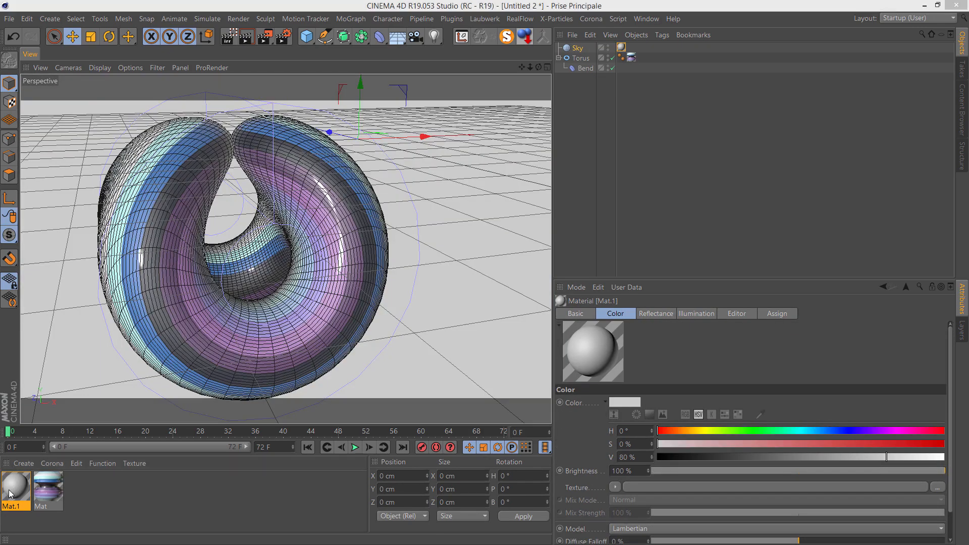
double_click(16, 486)
drag(529, 150, 586, 97)
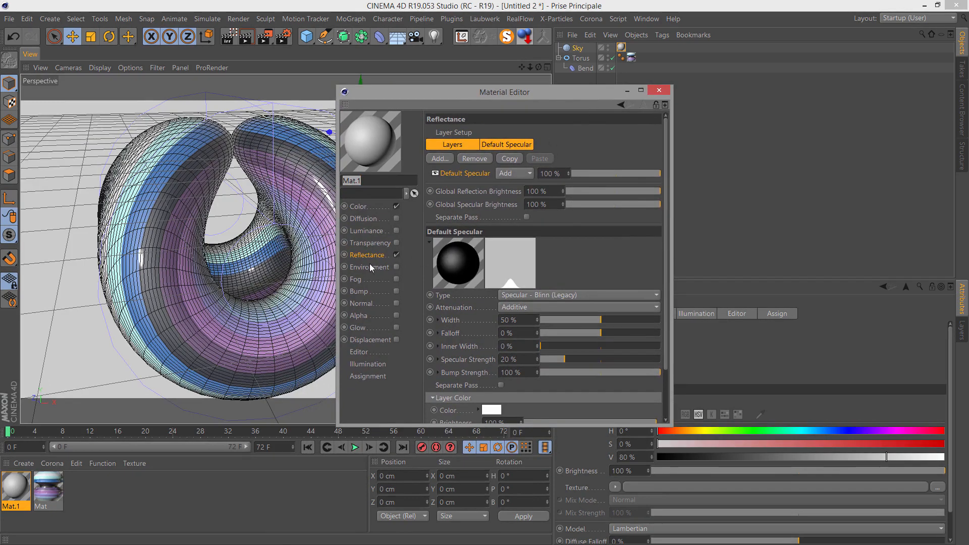
click(397, 255)
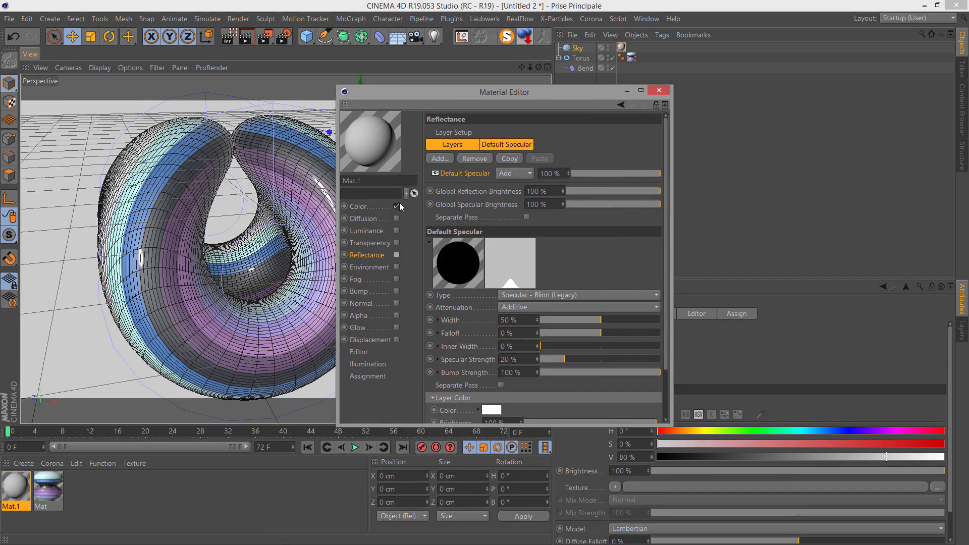
click(397, 207)
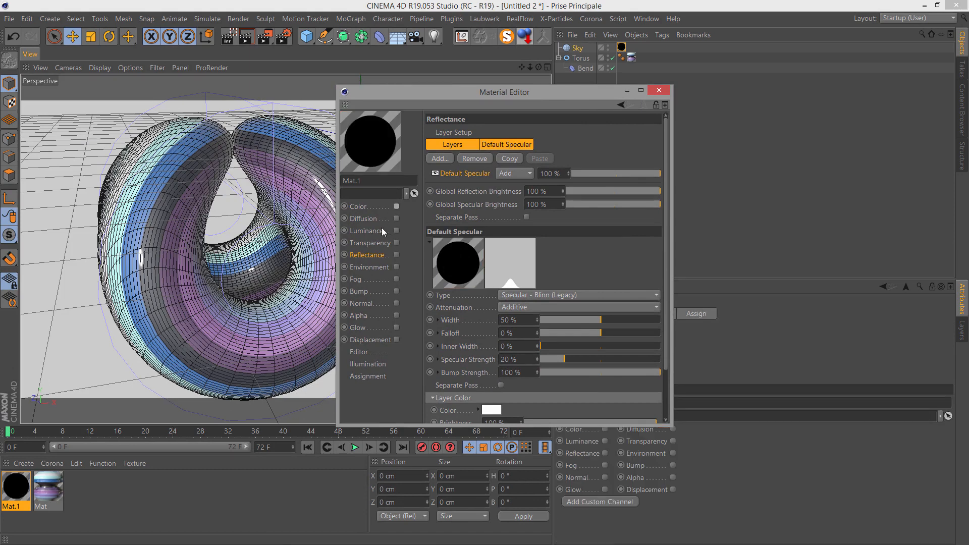
click(388, 232)
click(397, 231)
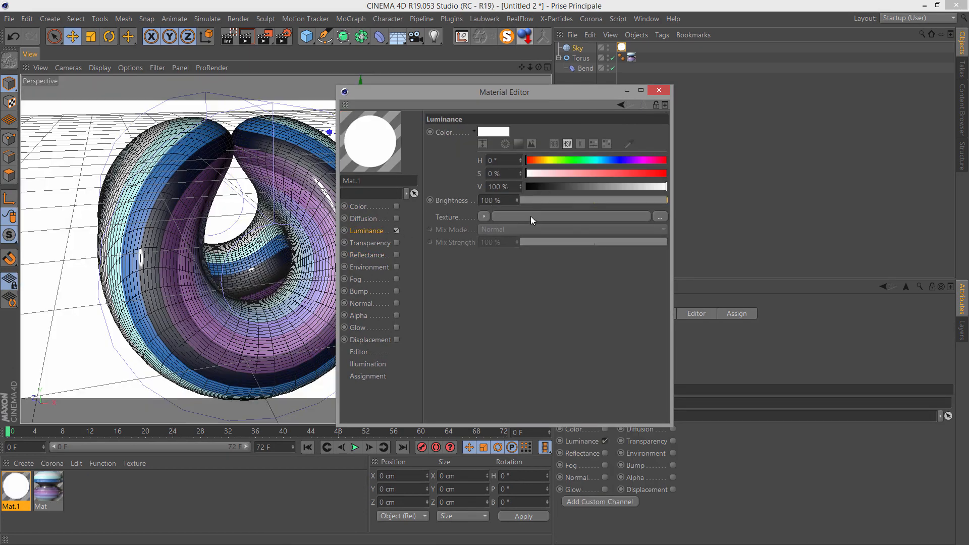
Search the Content Browser presets for "hdr".
click(962, 108)
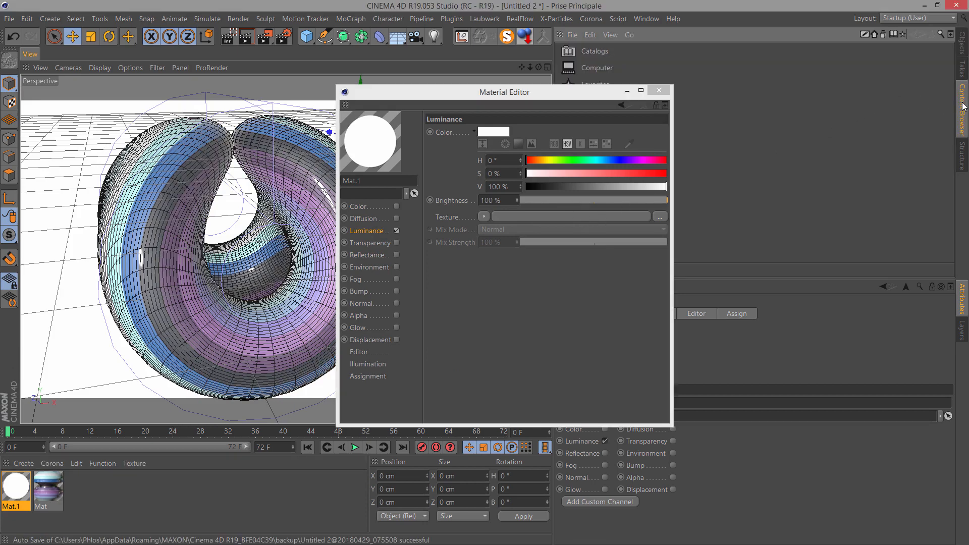
click(940, 34)
click(698, 65)
text(hdr)
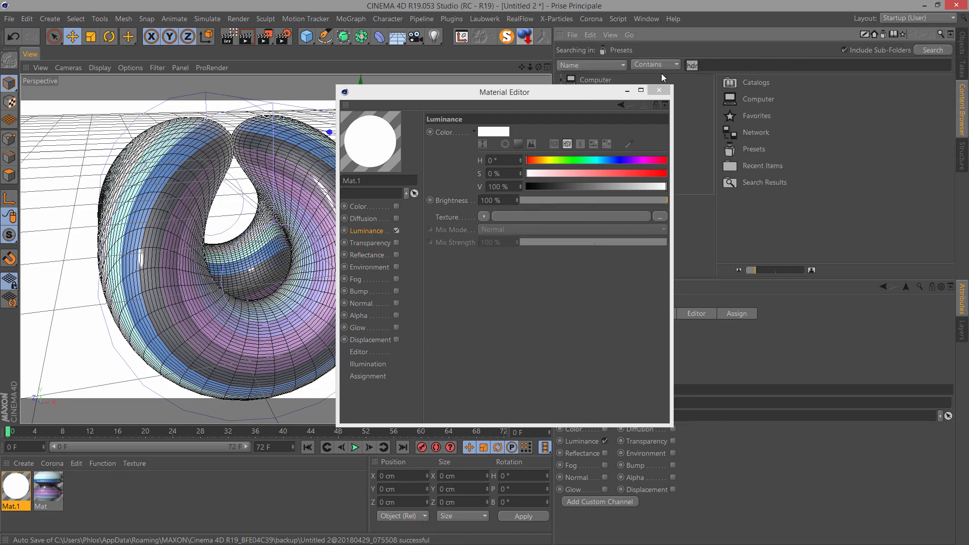
key(BackSpace)
key(BackSpace)
text(f)
key(BackSpace)
text(dr)
key(Return)
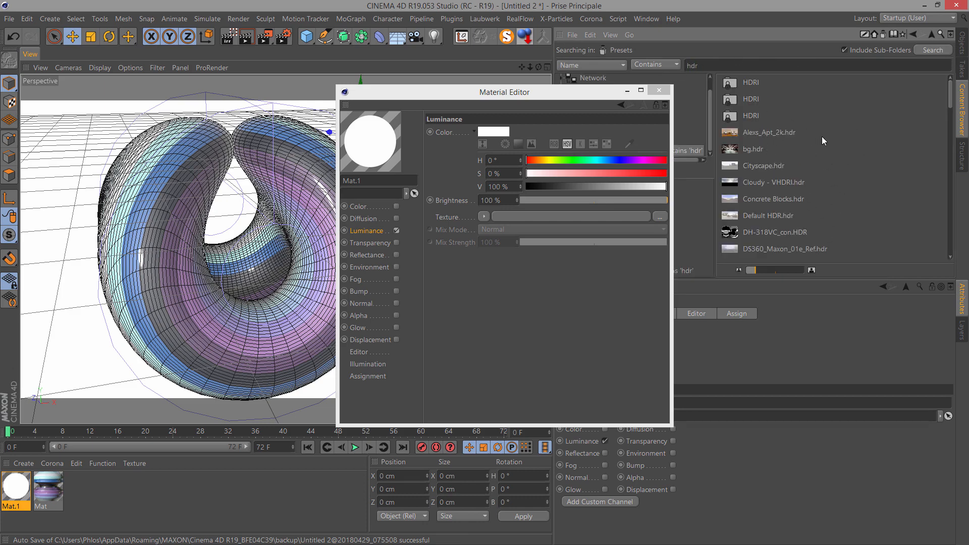
Load DH-318VC_con.HDR as the Luminance texture of the sky's material, close the editor and return to the object list.
click(746, 233)
drag(538, 96, 410, 101)
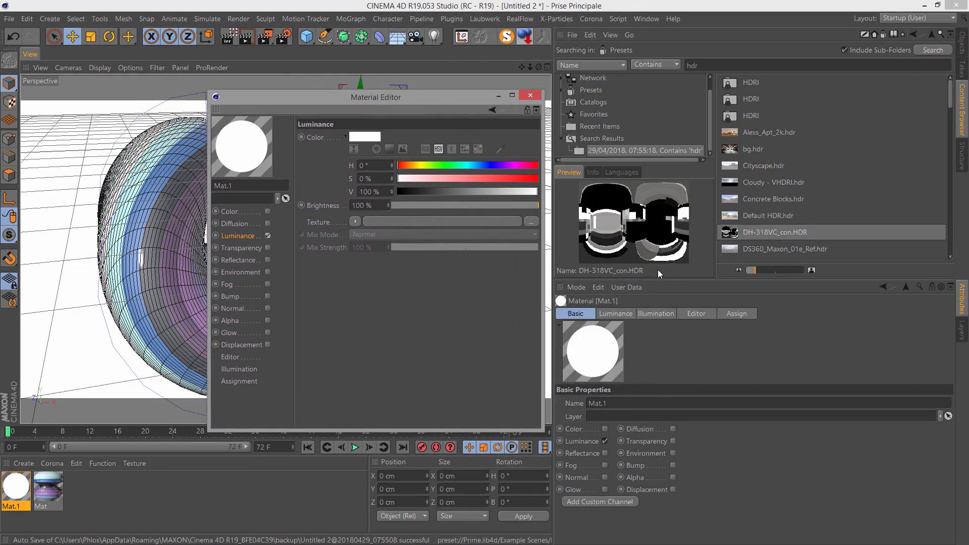
click(736, 238)
drag(737, 237, 379, 226)
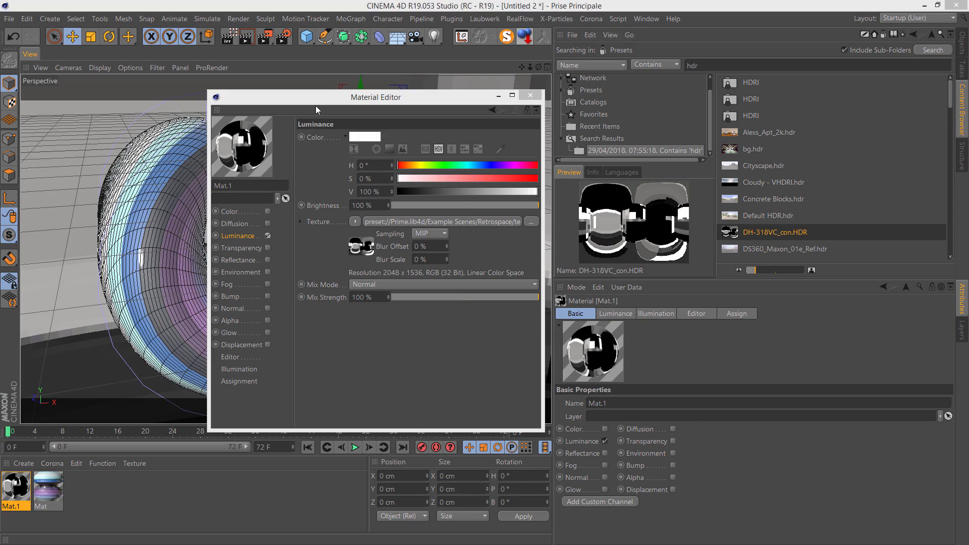
drag(459, 98, 602, 111)
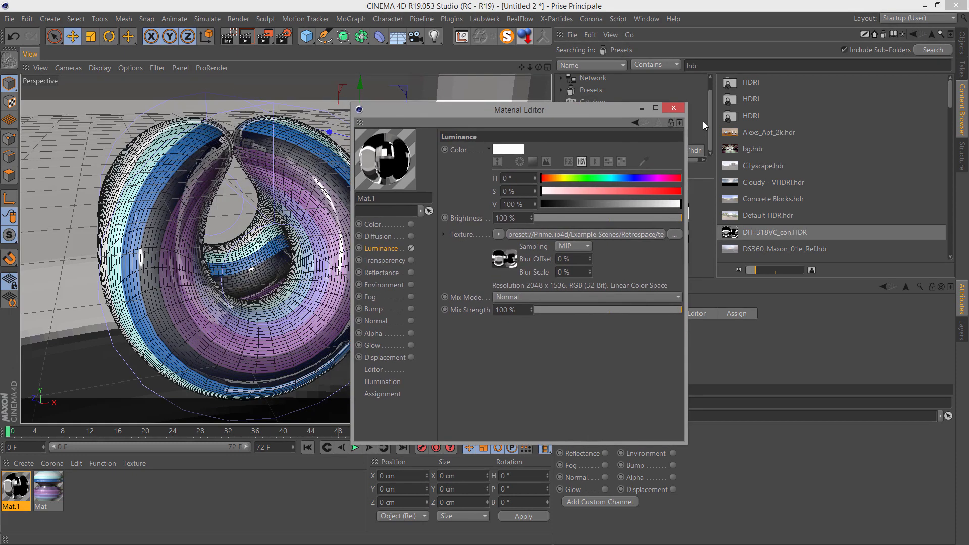
click(673, 108)
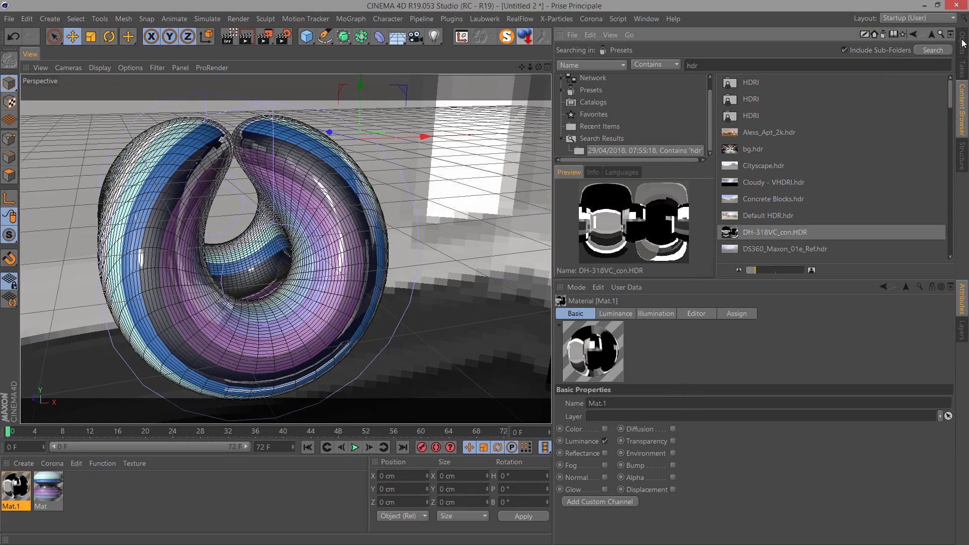
click(961, 44)
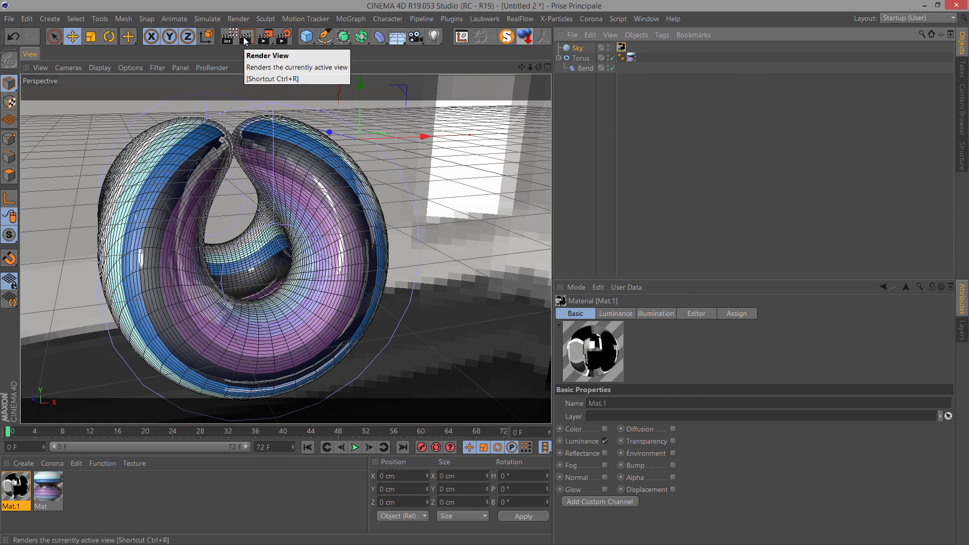
Add a Subdivision Surface and make the torus its child.
click(581, 60)
click(560, 59)
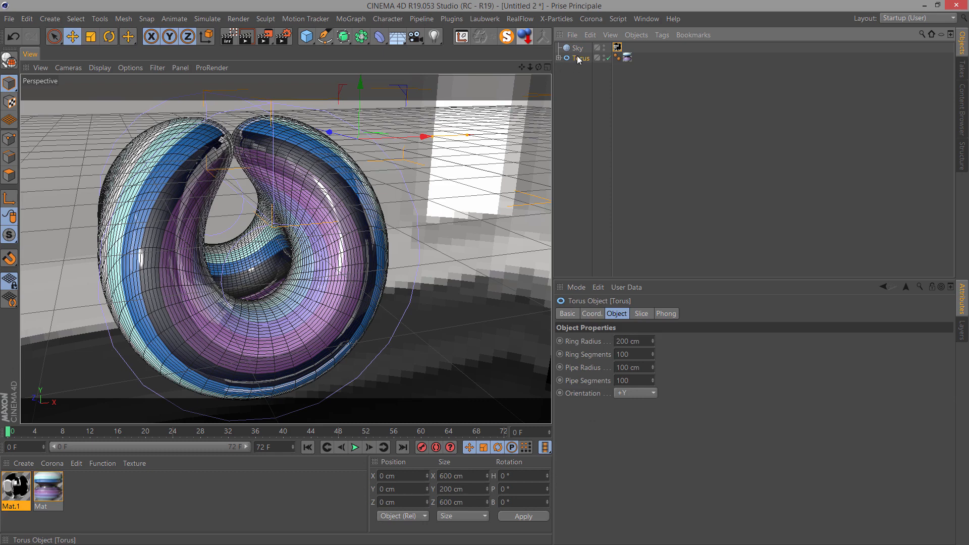
click(344, 40)
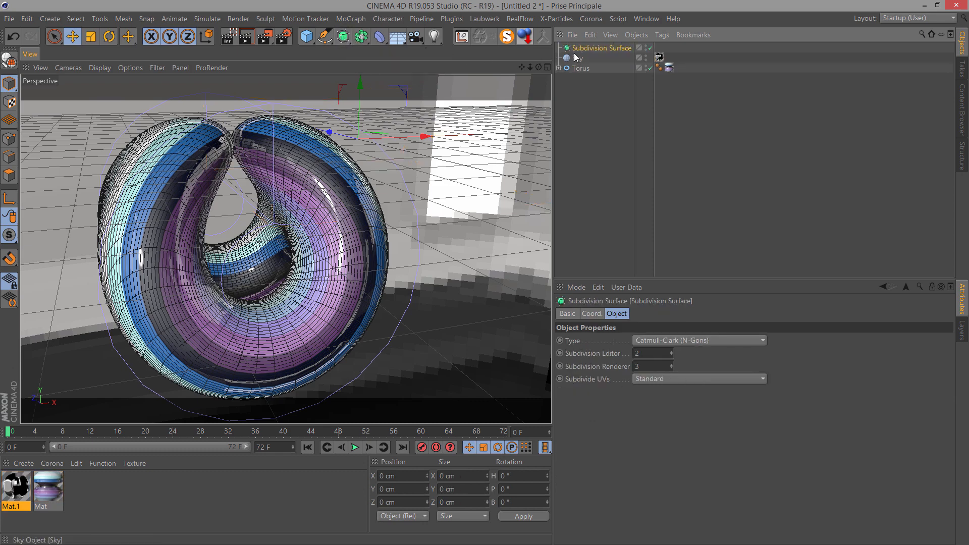
drag(581, 50, 583, 48)
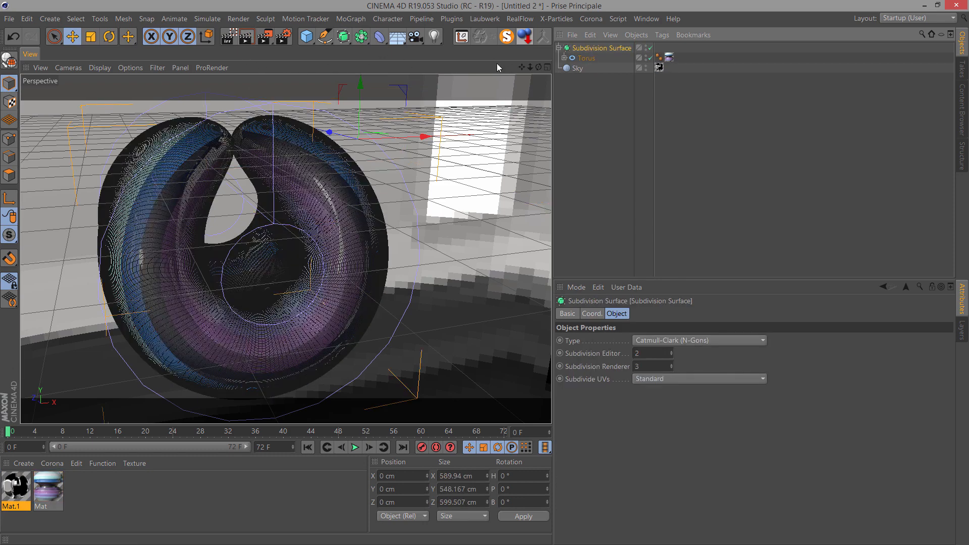
Render a closer view of the folded torus in the viewport.
drag(538, 68, 486, 273)
scroll(248, 290, up, 3)
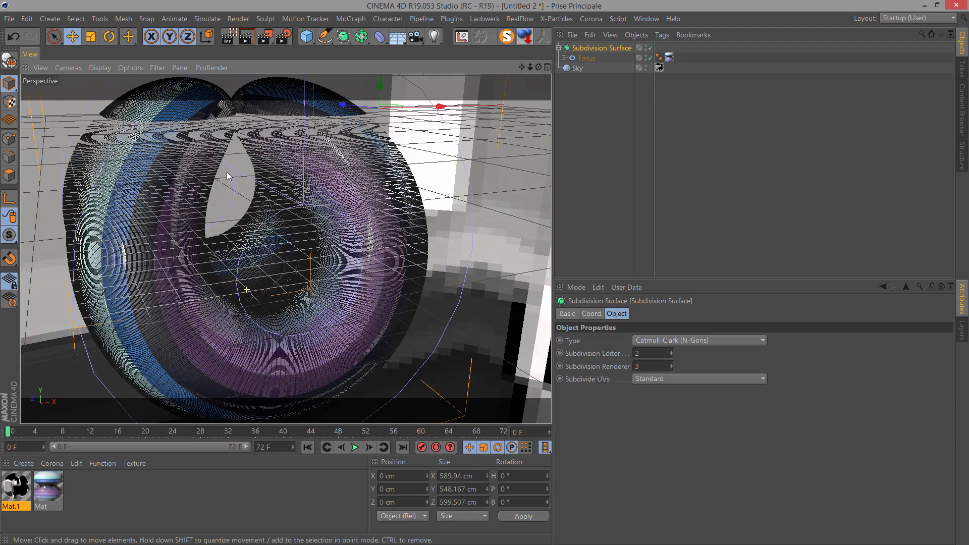
click(249, 40)
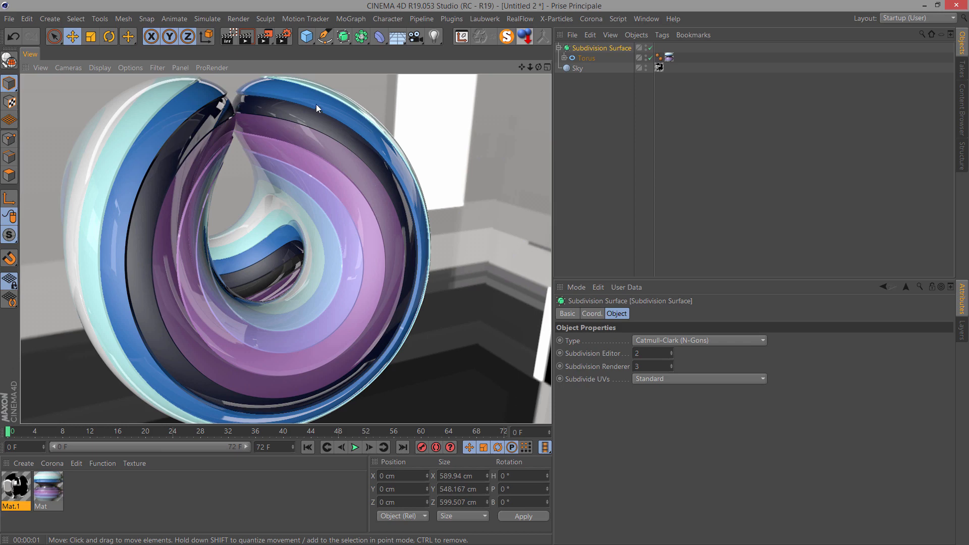
Set the Displacement height of the torus's striped material to 15 cm and close the material editor.
double_click(44, 493)
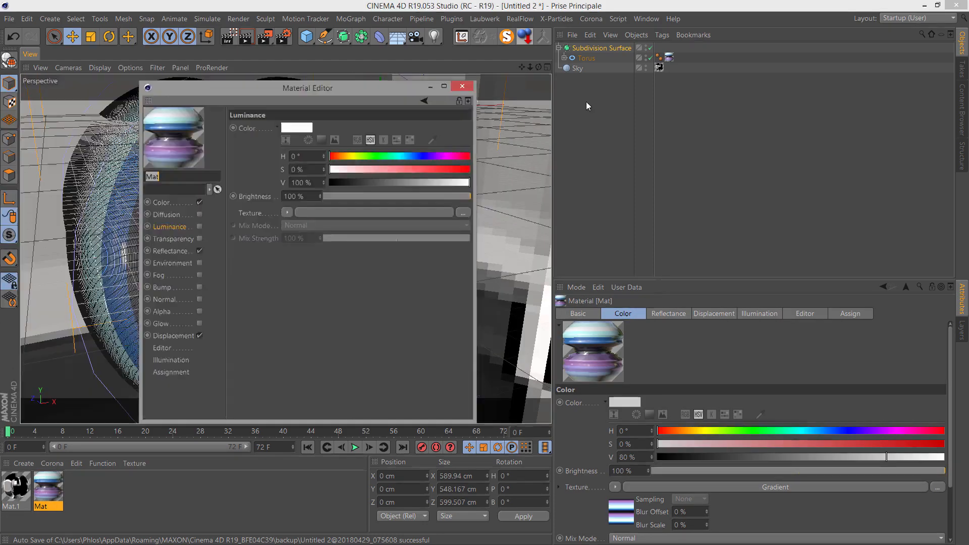
click(503, 349)
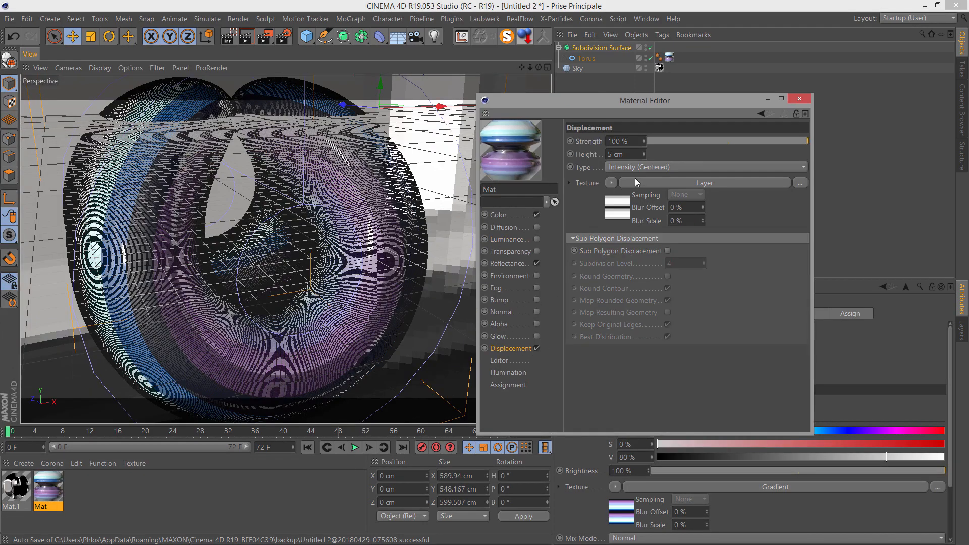
click(616, 155)
text(15)
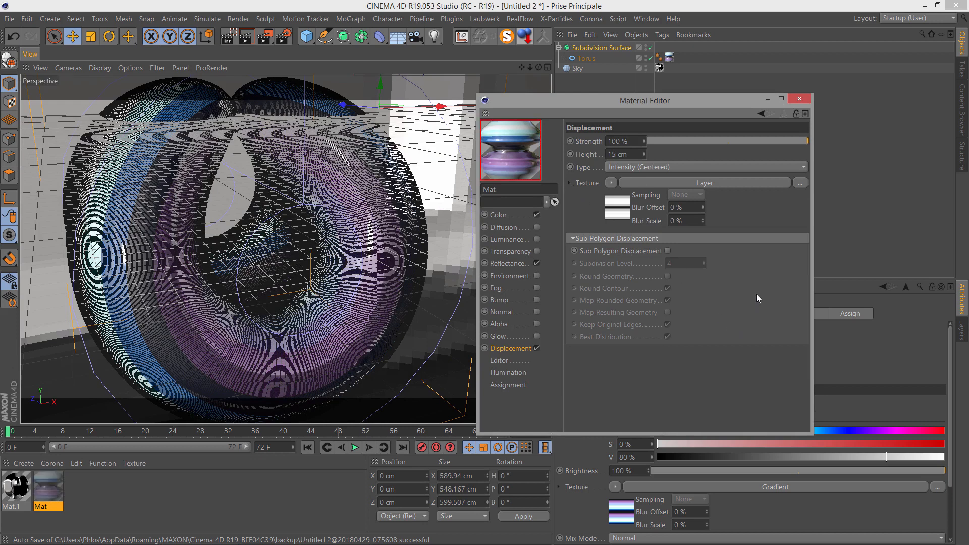
click(800, 100)
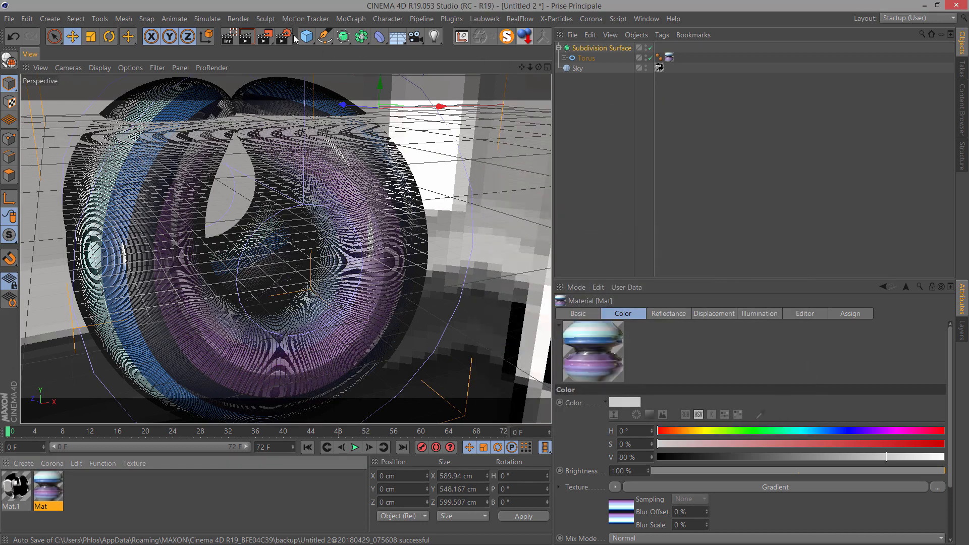
Render the displaced torus in the viewport and select the Bend deformer nested under the torus.
click(244, 35)
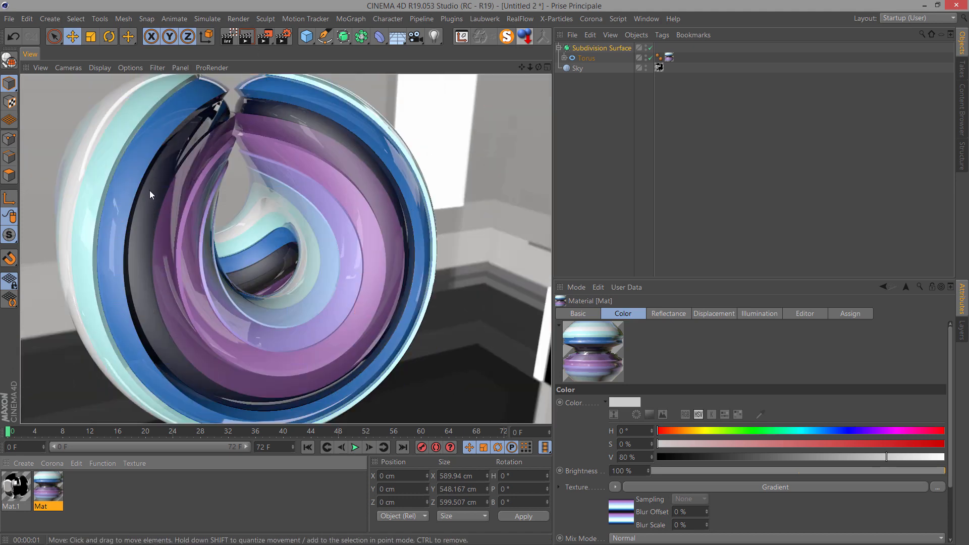
click(565, 59)
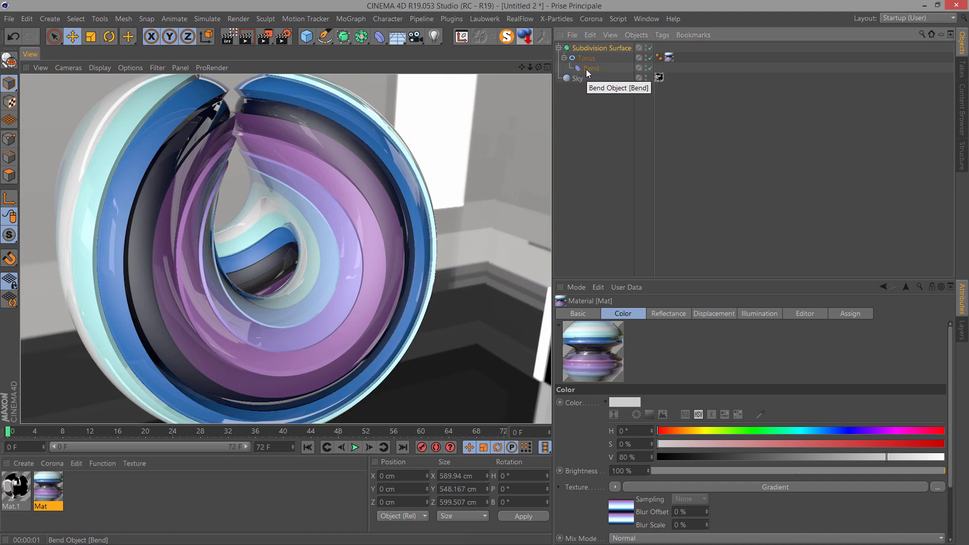
click(589, 71)
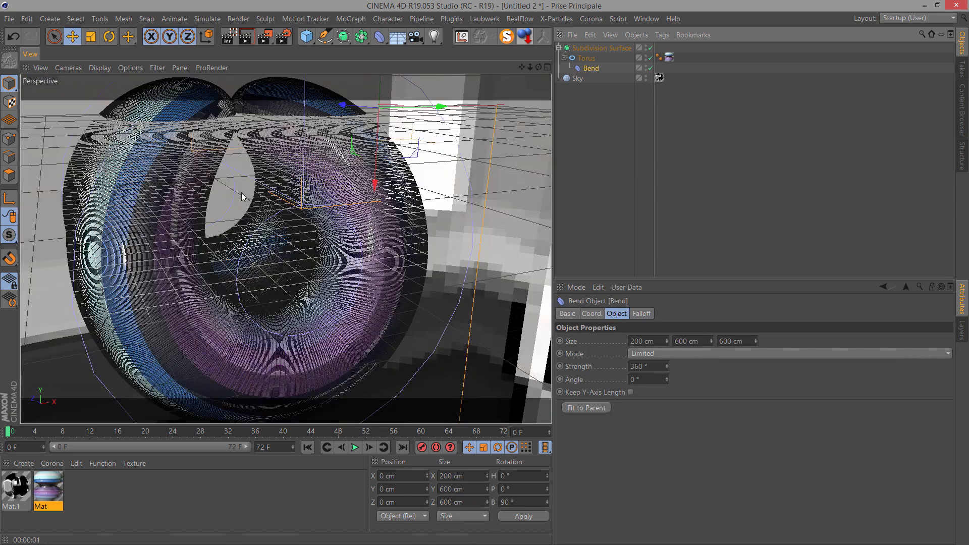
Add a Twist deformer and make it a child of the torus, placed below the Bend.
click(379, 41)
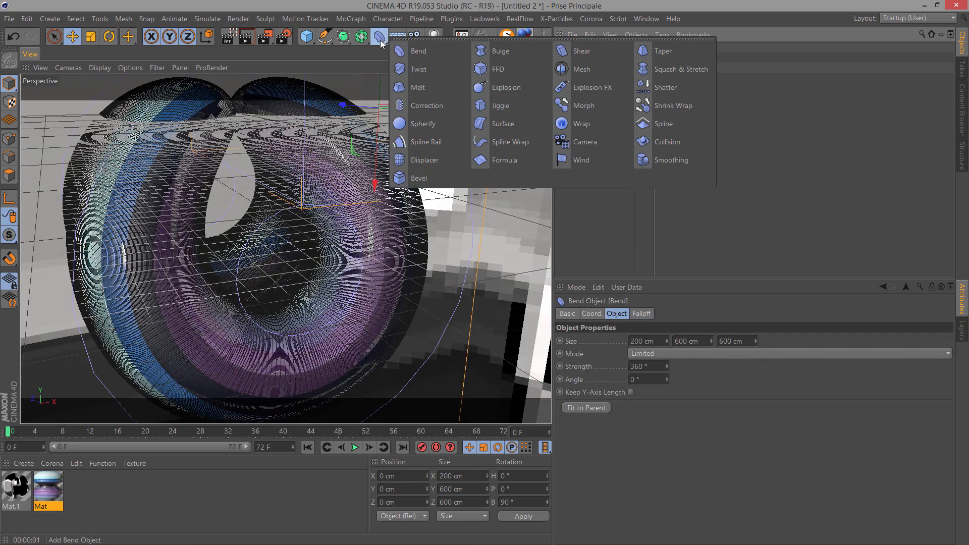
click(411, 70)
drag(581, 48, 596, 83)
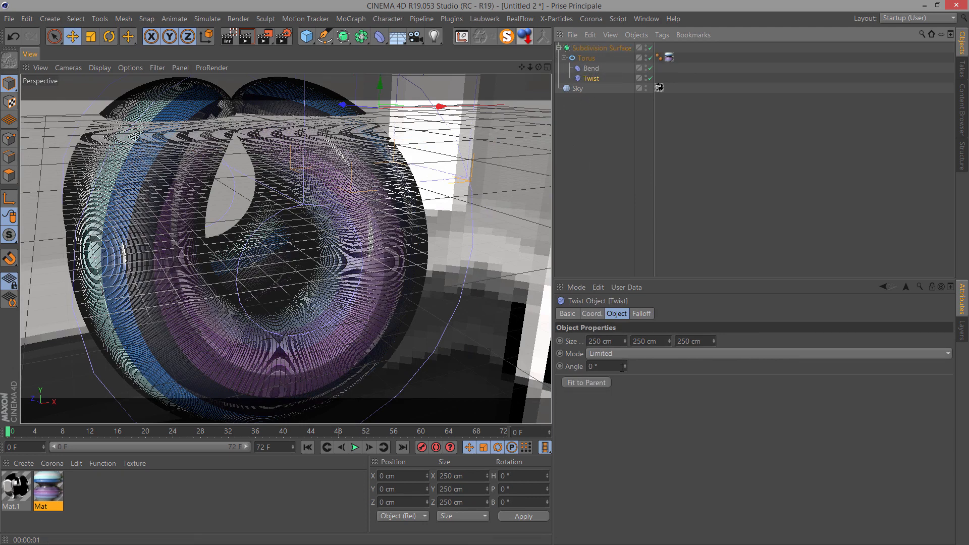
drag(624, 367, 575, 368)
scroll(442, 213, down, 2)
key(Return)
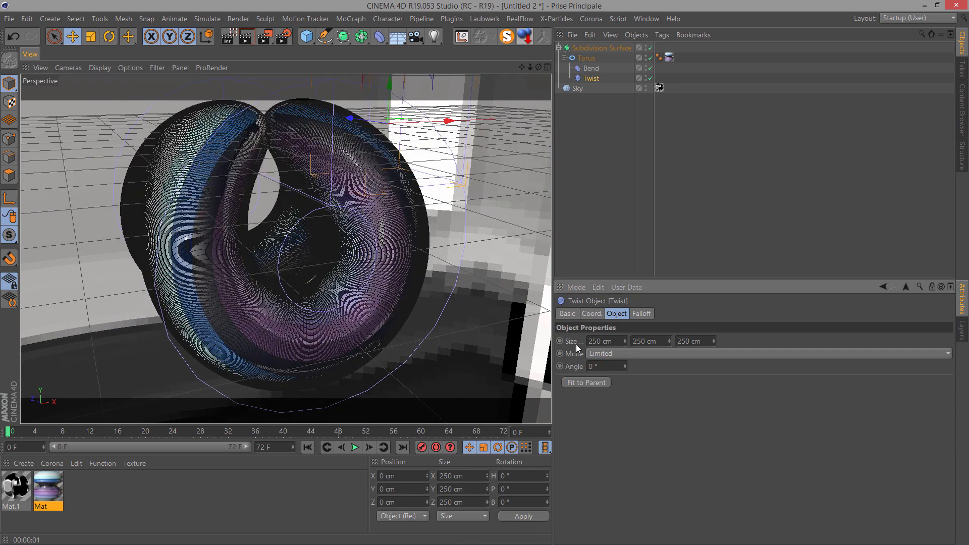
Disable the Subdivision Surface to show the torus's base mesh.
click(651, 48)
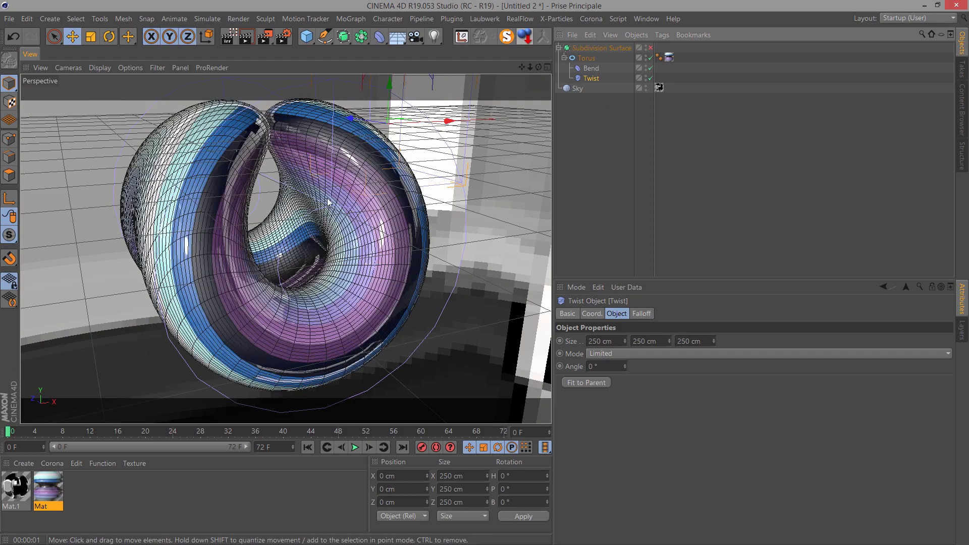
drag(531, 68, 538, 104)
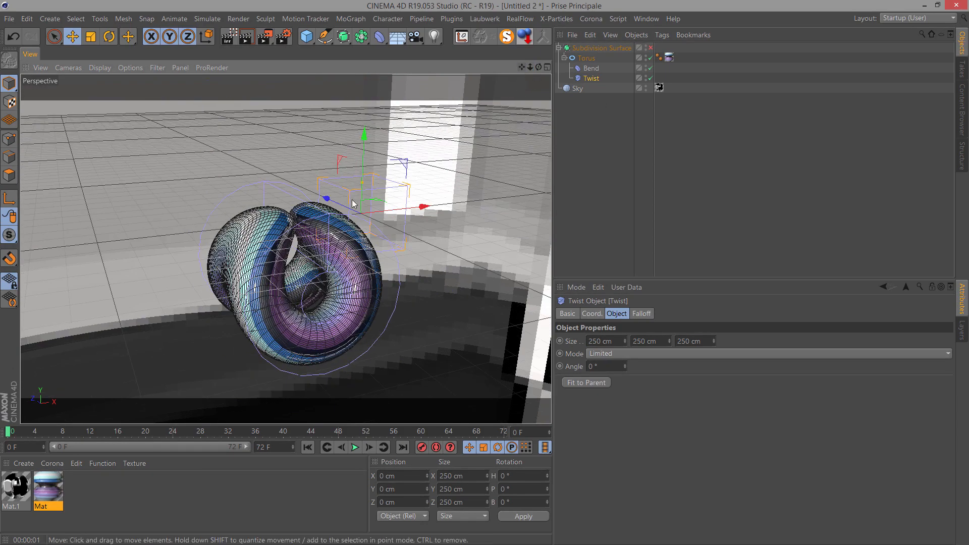
scroll(358, 204, up, 8)
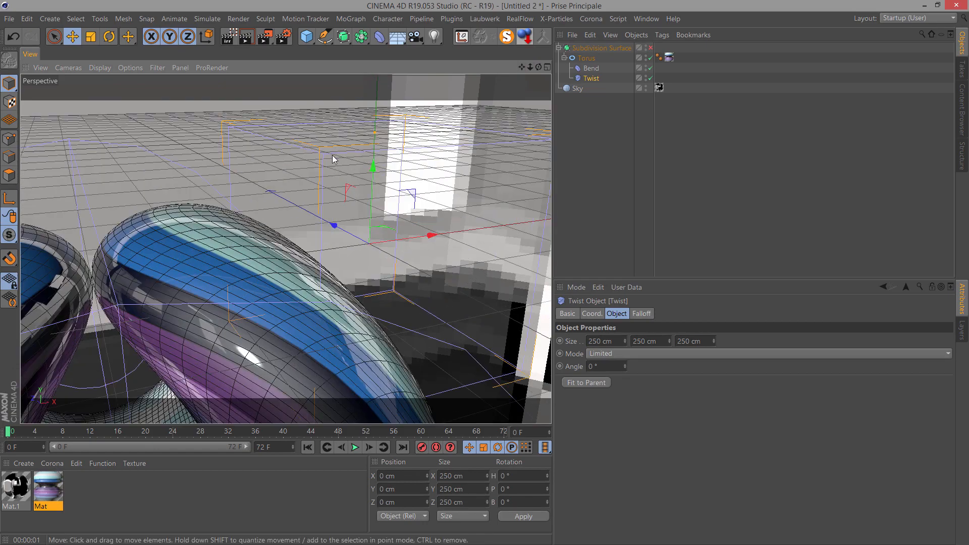
scroll(313, 184, down, 2)
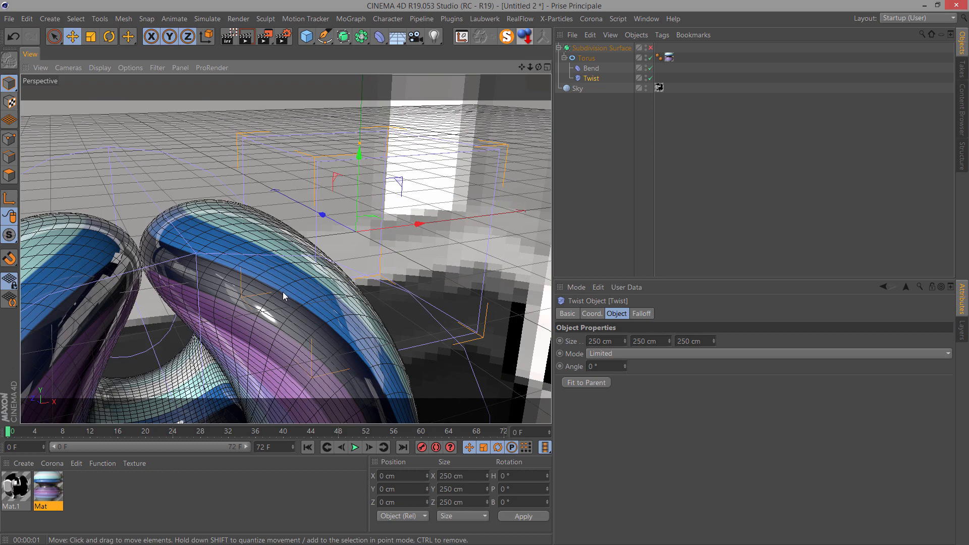
In the Front view, centre the Twist deformer on the folded torus at about X -301.5 cm, Y -203.8 cm.
click(63, 68)
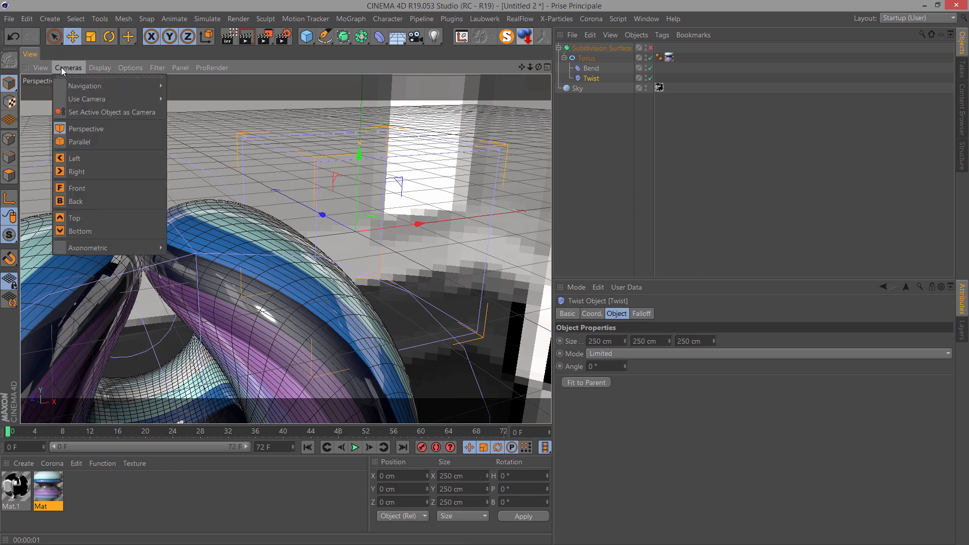
click(70, 192)
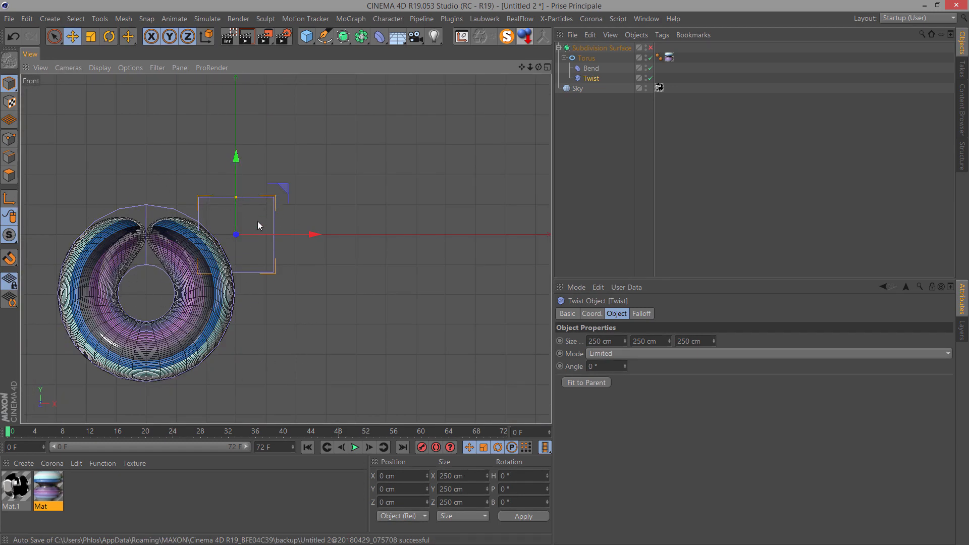
drag(300, 236, 211, 252)
drag(145, 169, 145, 229)
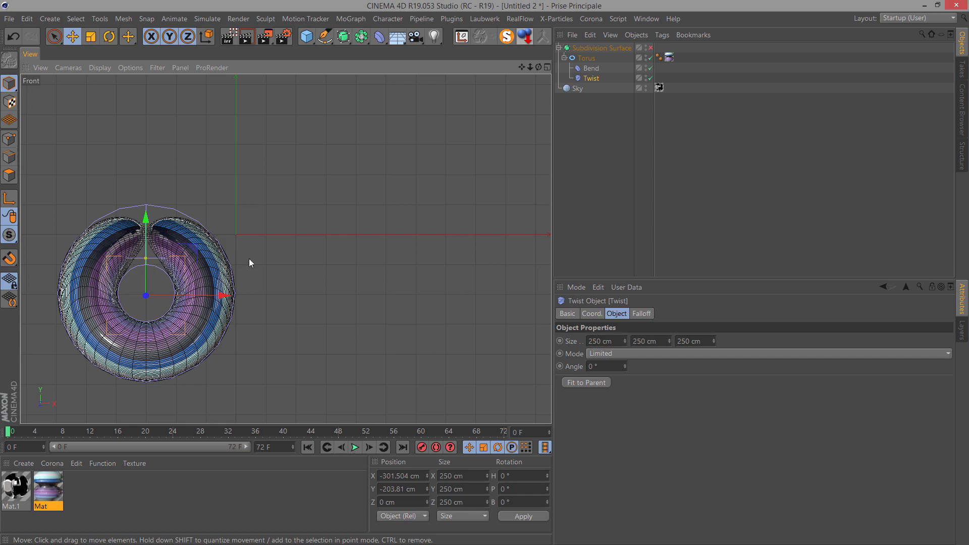
drag(146, 259, 145, 245)
key(ctrl+z)
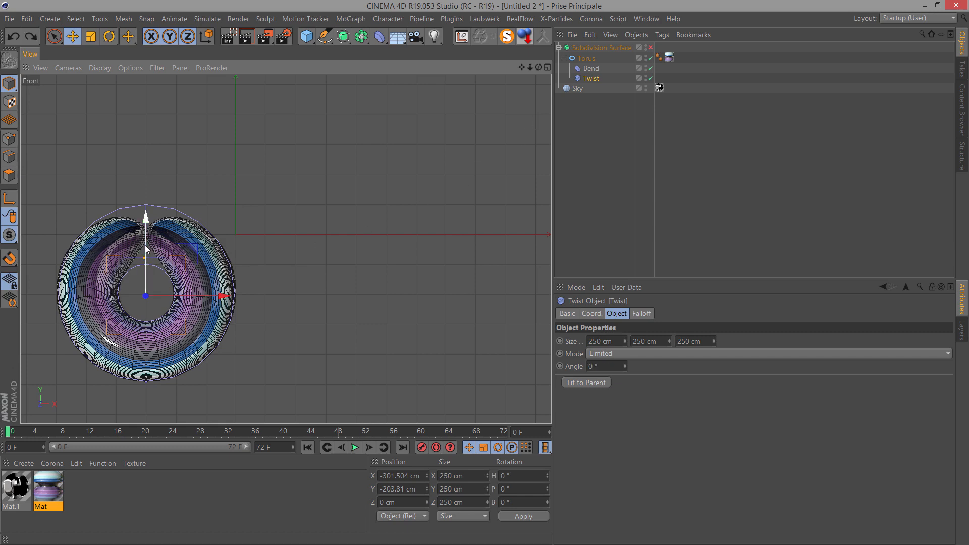
Set the Twist deformer's size to 600 × 600 × 600 cm so that it encloses the torus.
click(601, 341)
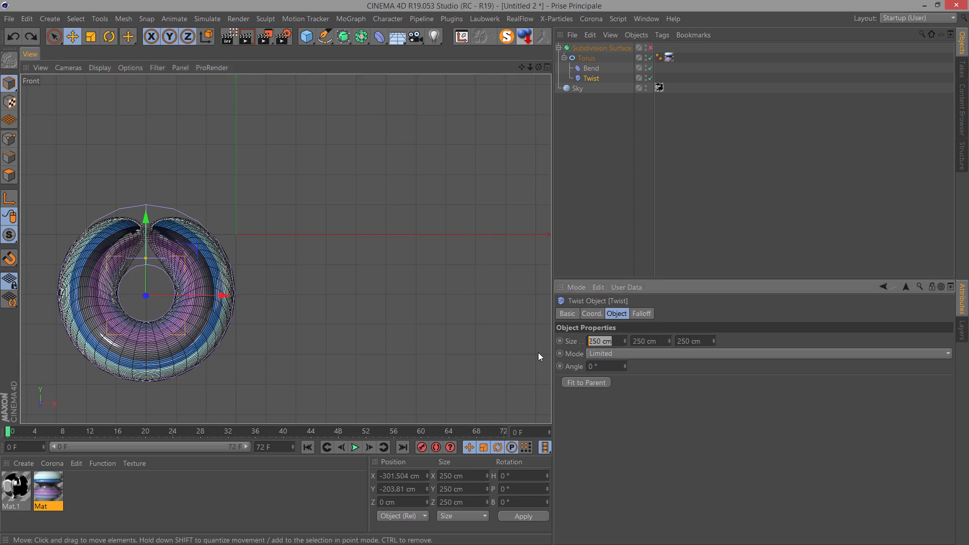
text(500)
key(Return)
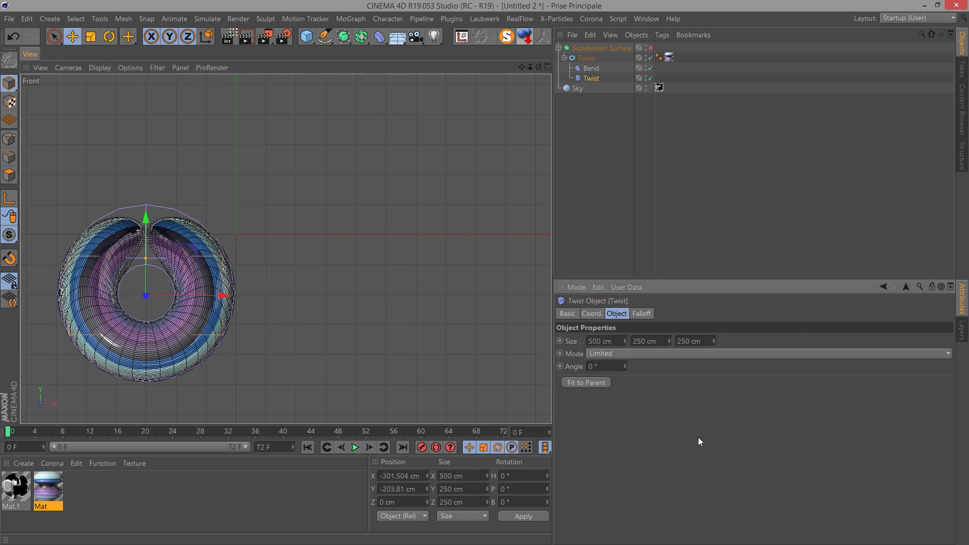
click(617, 341)
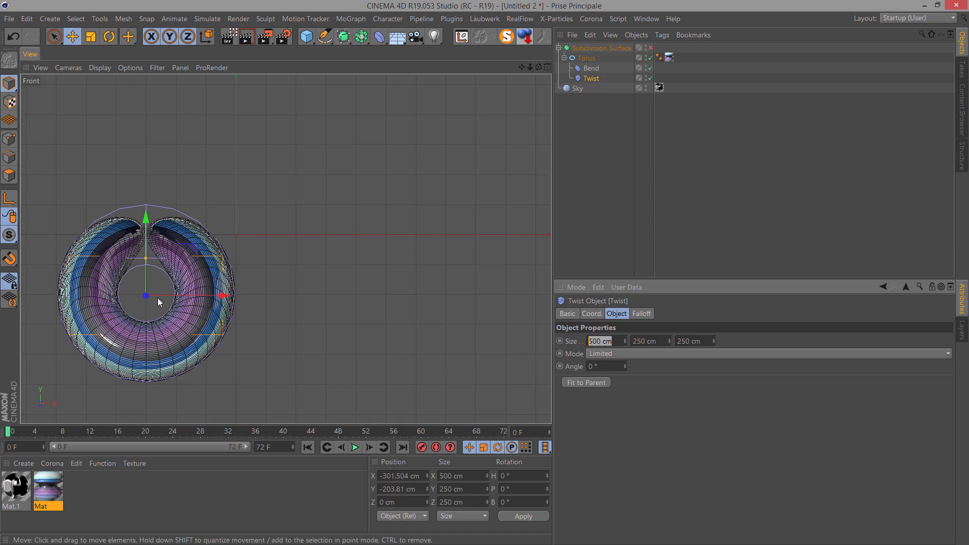
text(600)
key(Return)
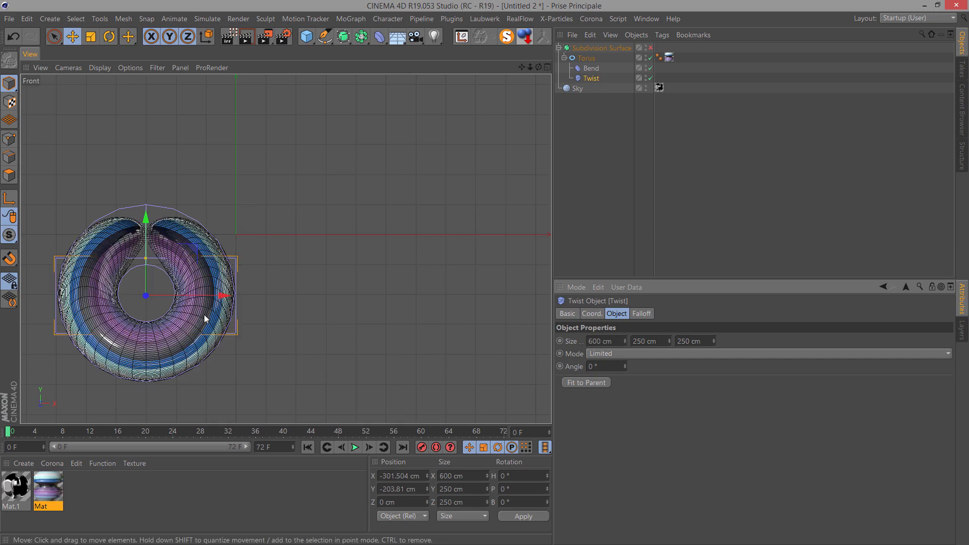
click(660, 343)
text(600)
key(Return)
text(600)
key(Return)
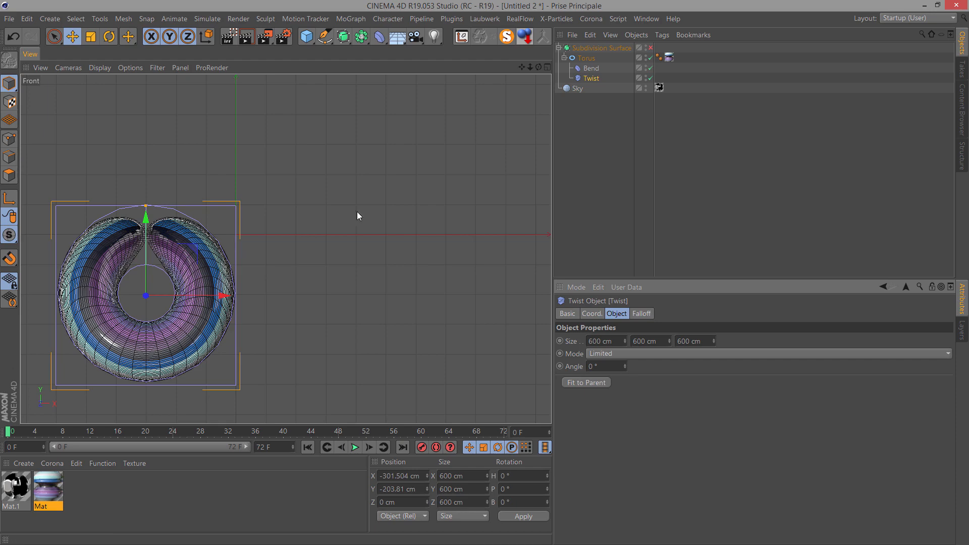
Return to the Perspective view and raise the Twist angle to about 371°.
click(68, 68)
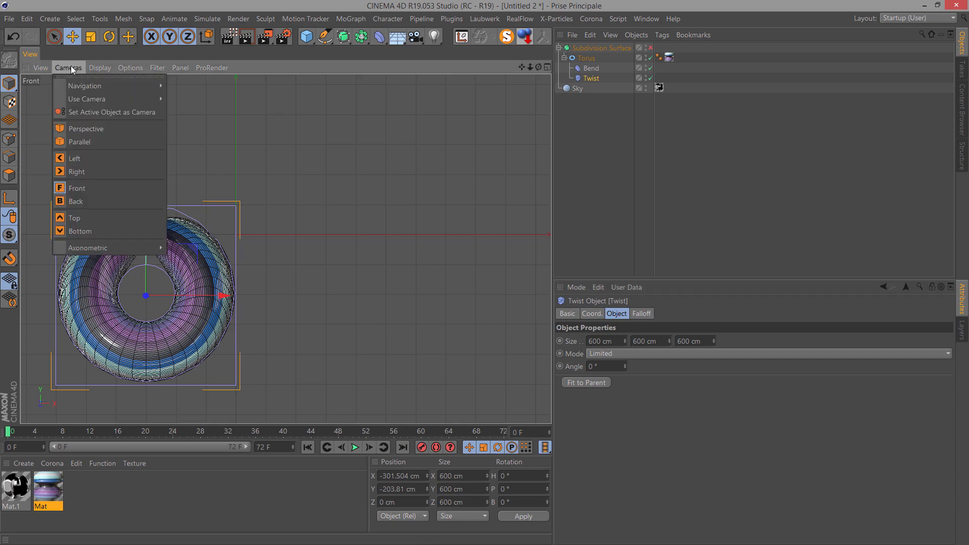
click(88, 128)
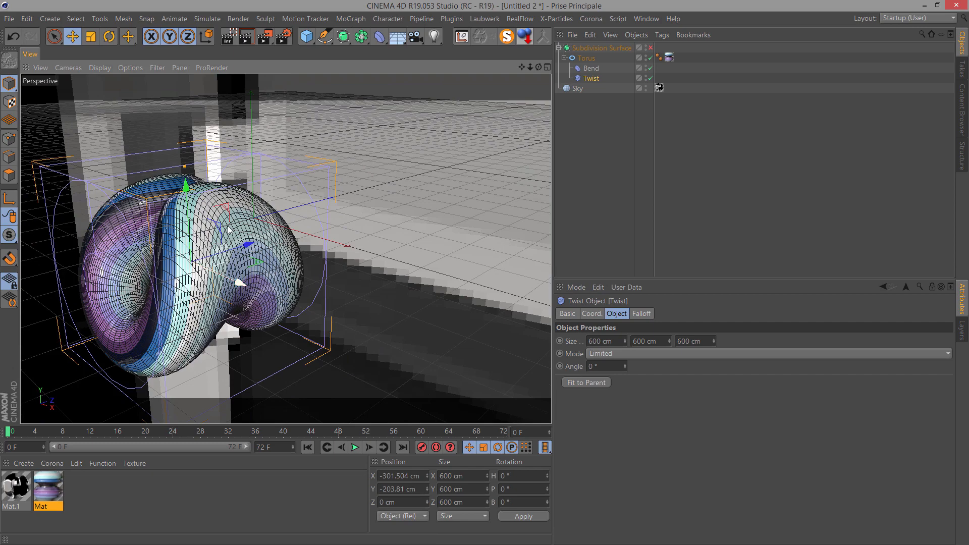
mouse_move(625, 368)
mouse_down()
mouse_move(631, 332)
mouse_move(616, 378)
mouse_move(628, 362)
mouse_up()
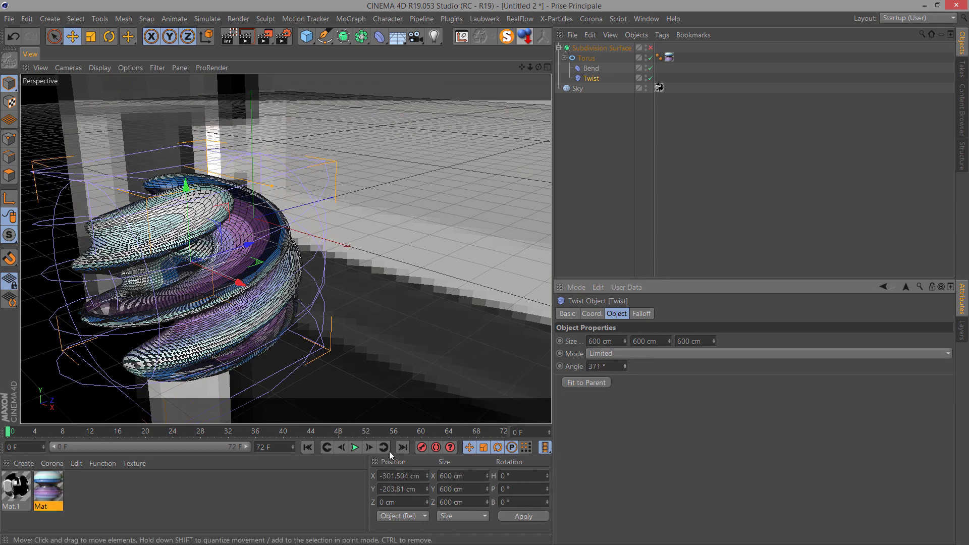
Set the Twist angle to 0° and keyframe it at frame 0.
double_click(608, 367)
text(0)
key(Return)
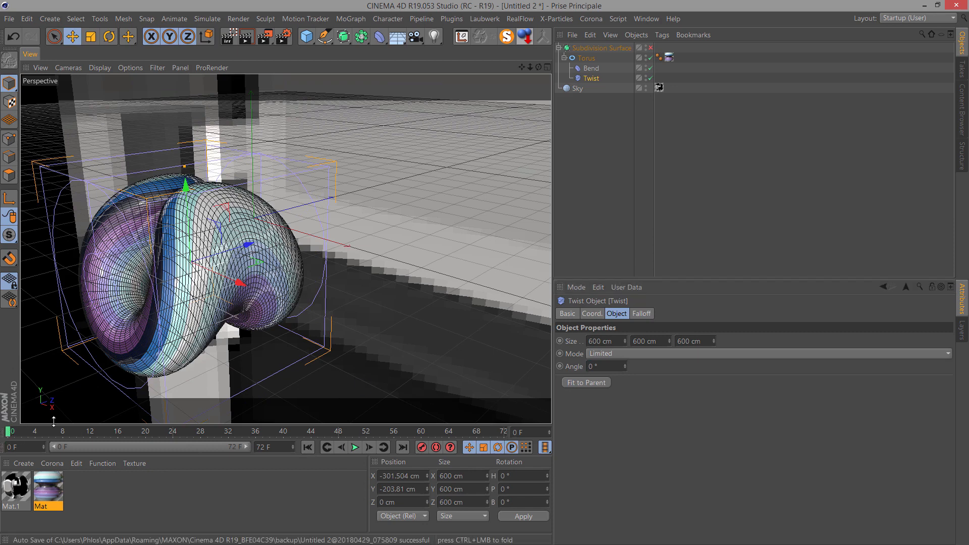
click(610, 367)
click(559, 366)
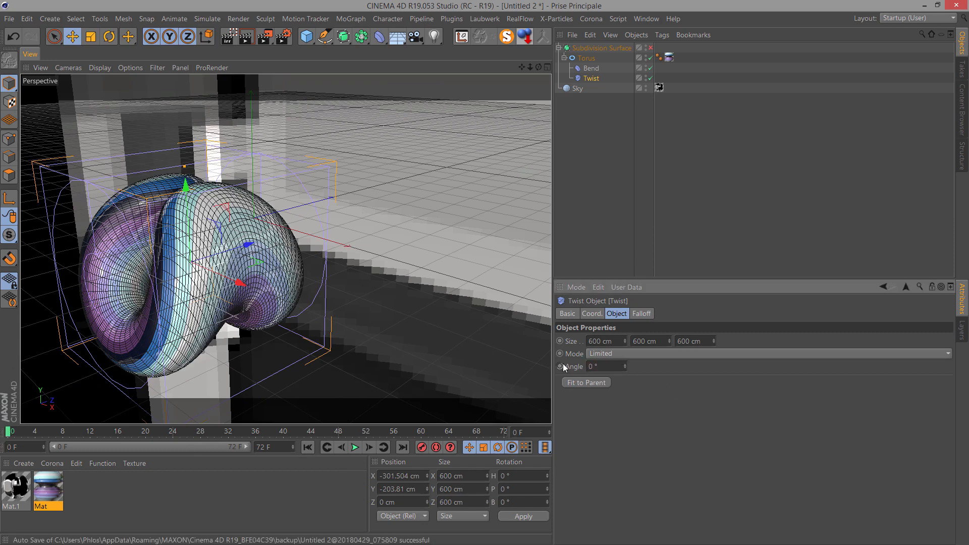
Set the Twist angle to 360° at frame 72 and keyframe it.
drag(391, 435, 566, 409)
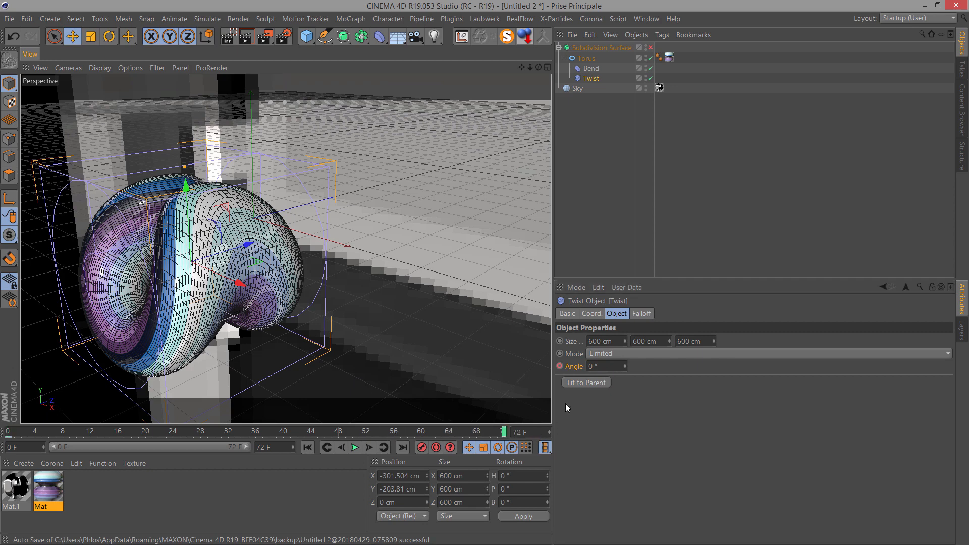
click(603, 364)
text(360)
key(Return)
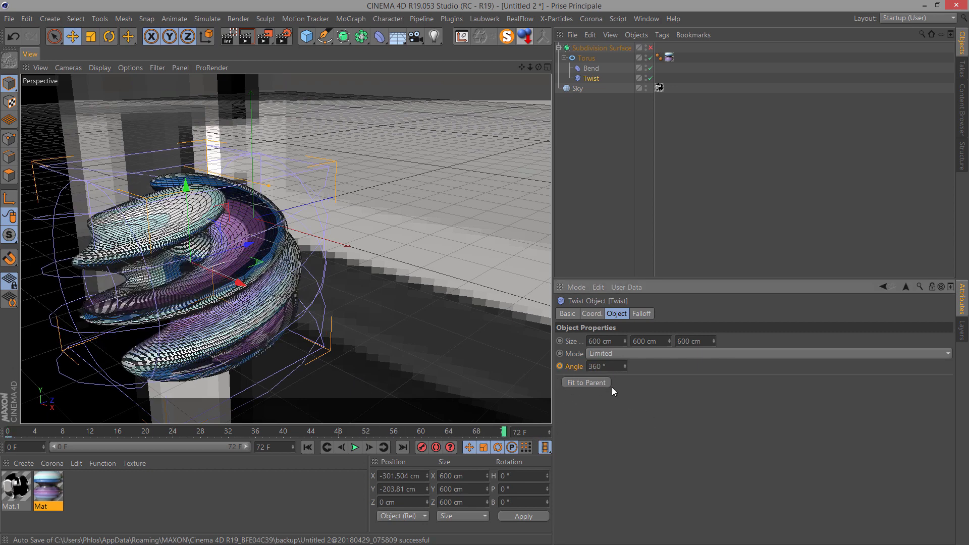
ctrl+click(560, 367)
mouse_move(505, 432)
mouse_down()
mouse_move(28, 432)
mouse_move(472, 418)
mouse_move(505, 427)
mouse_up()
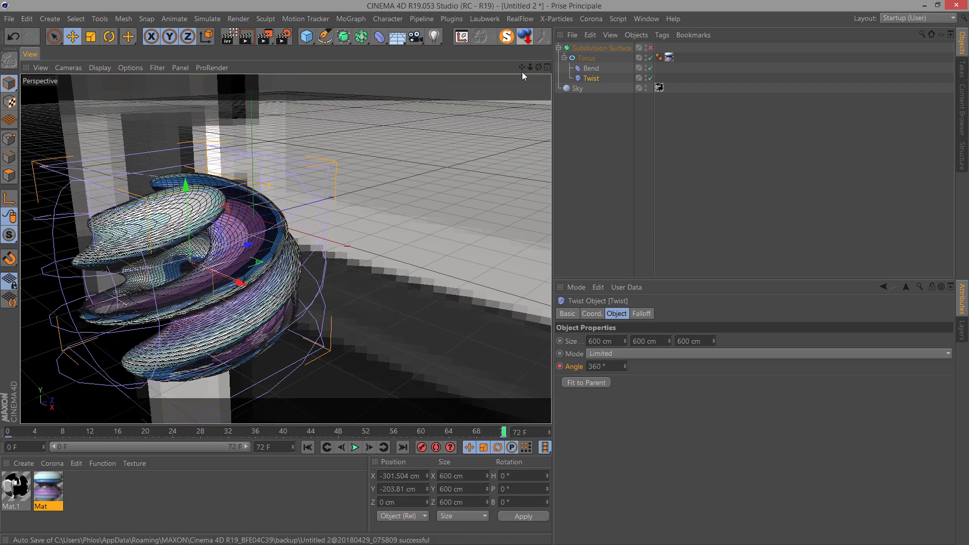
Delete the animation track from the Twist angle.
drag(522, 67, 489, 132)
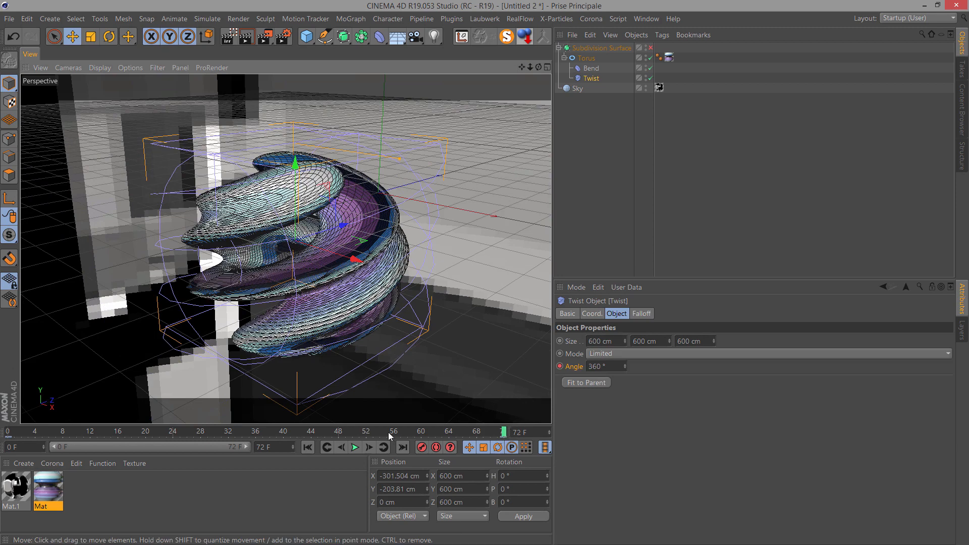
right_click(574, 366)
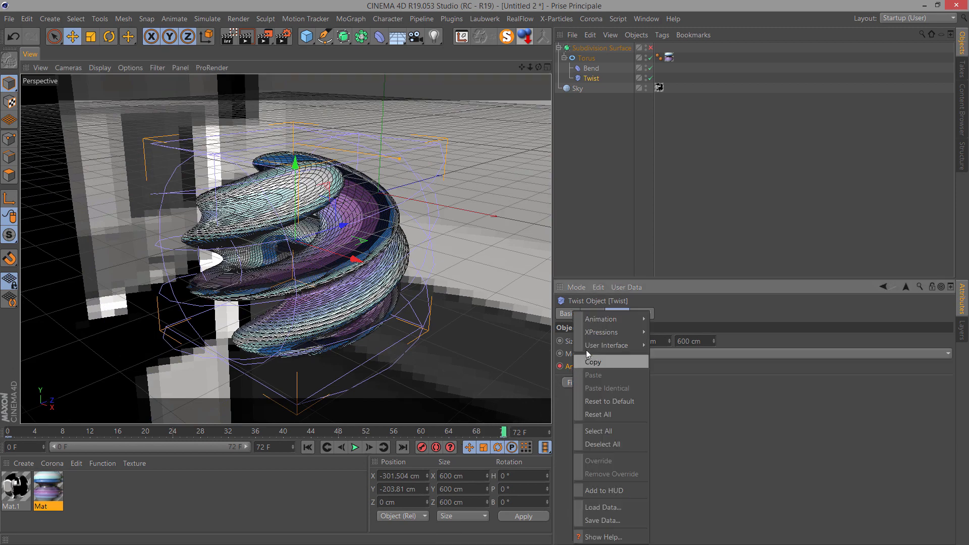
mouse_move(601, 319)
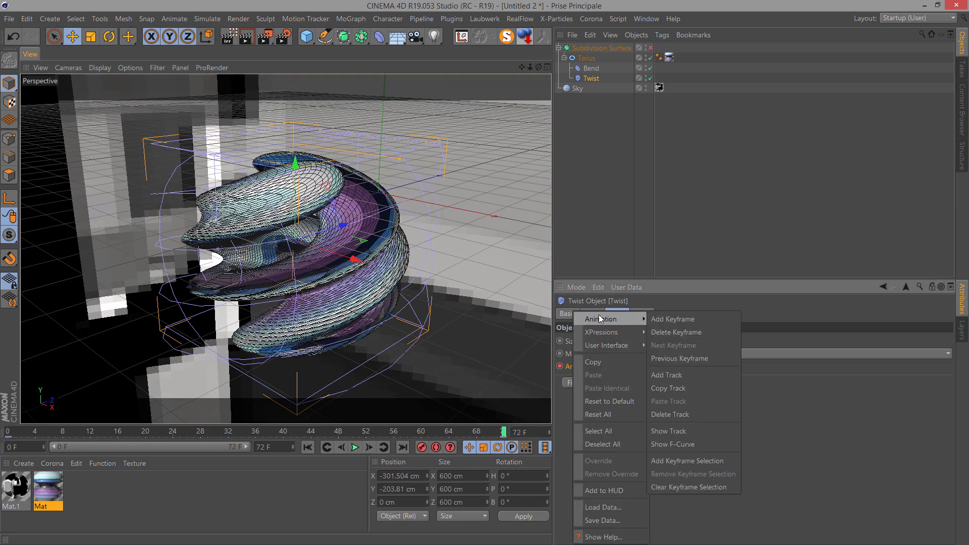
click(699, 415)
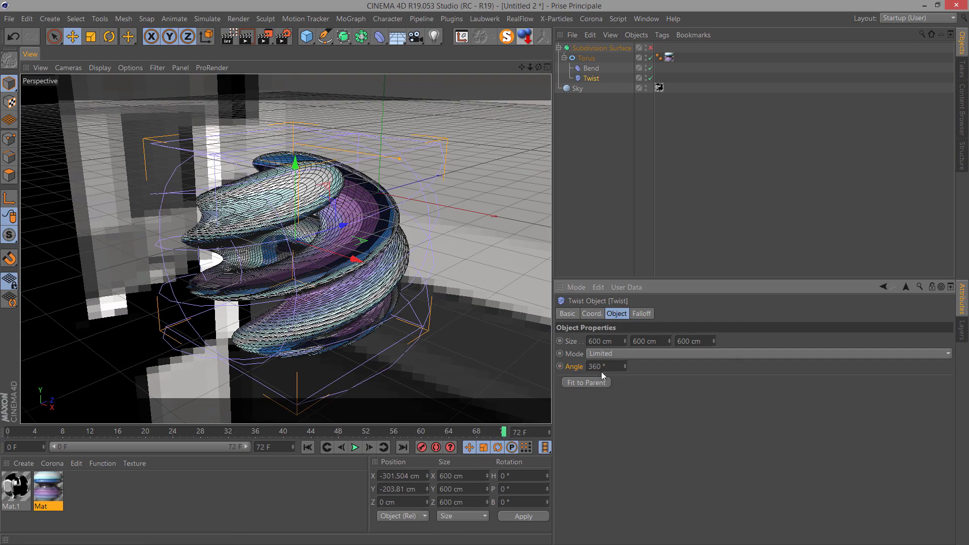
Raise the Twist angle to about 703° and display the viewport shaded without mesh lines.
drag(626, 367, 626, 362)
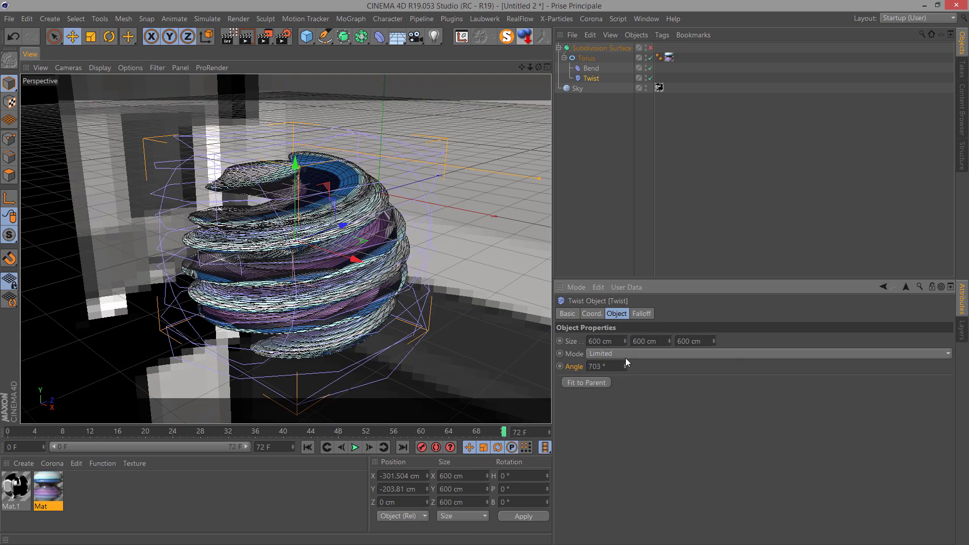
click(100, 67)
click(116, 86)
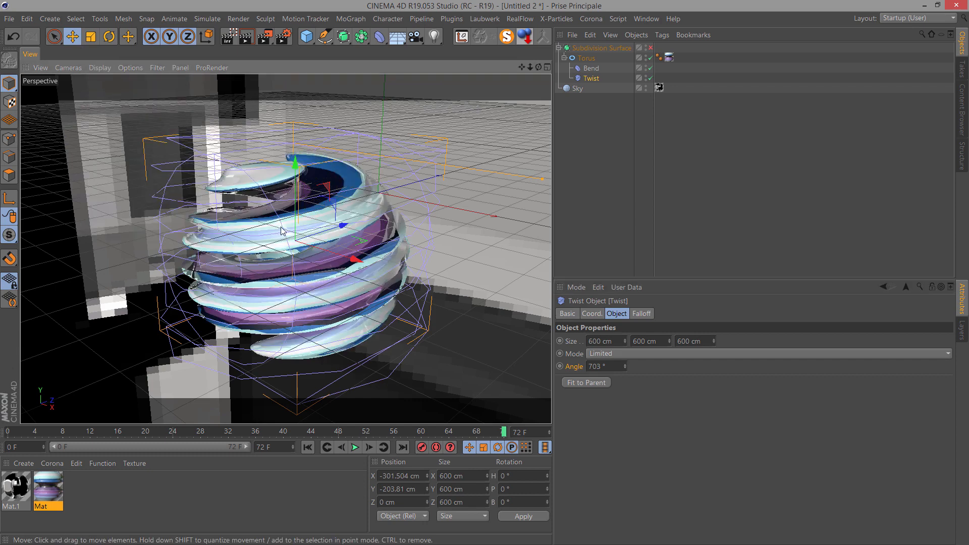
Raise the Twist angle to about 782° and enable the Subdivision Surface again.
scroll(281, 232, up, 2)
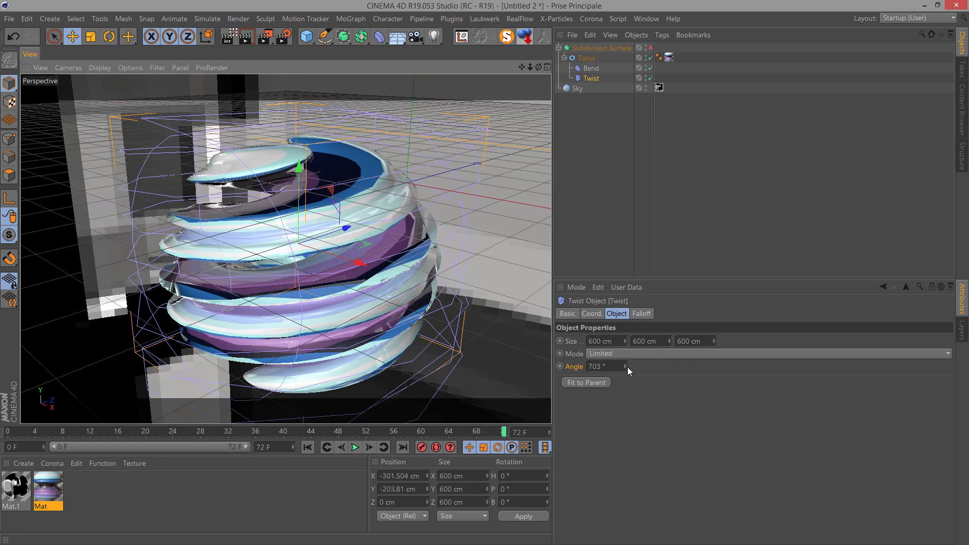
drag(624, 366, 637, 171)
click(650, 48)
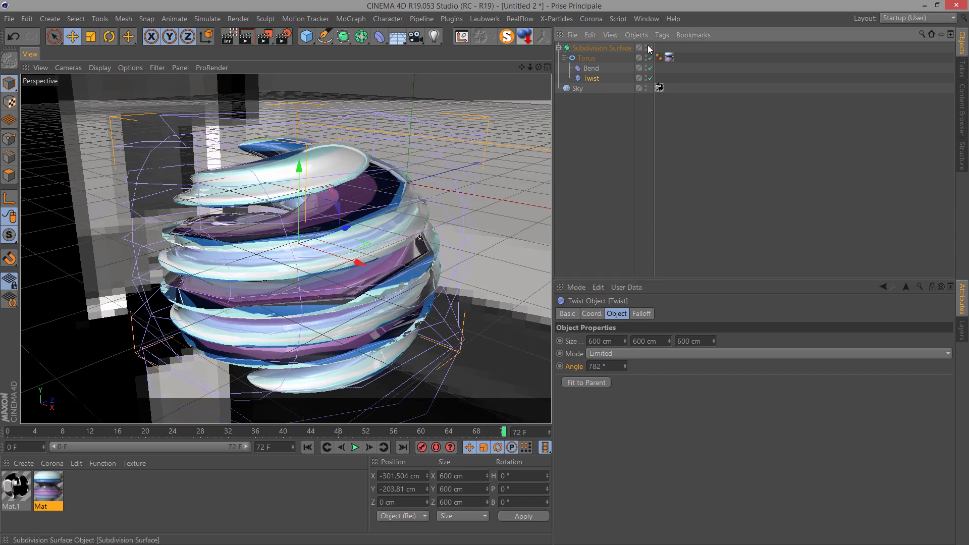
Render the view to check the spiral and set the Twist angle to 500°.
click(246, 37)
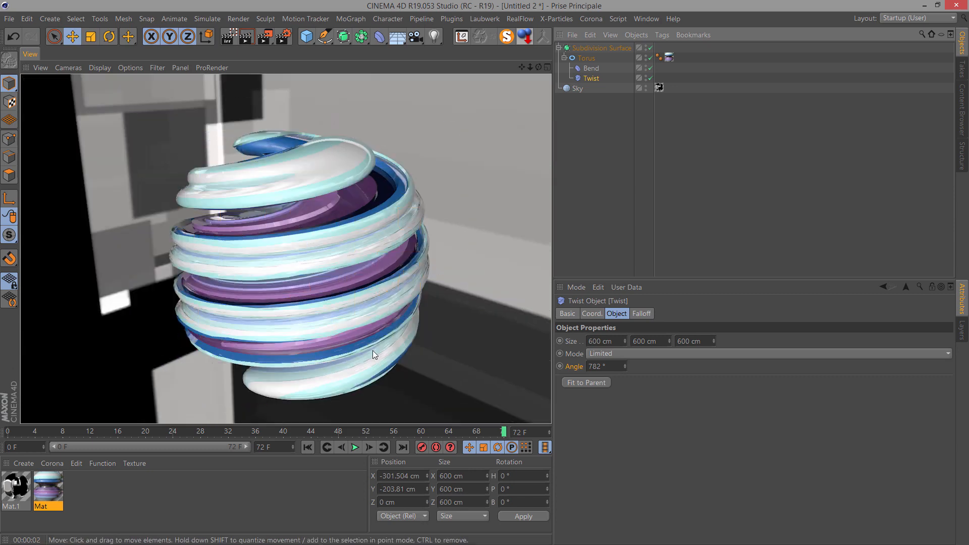
scroll(332, 258, down, 3)
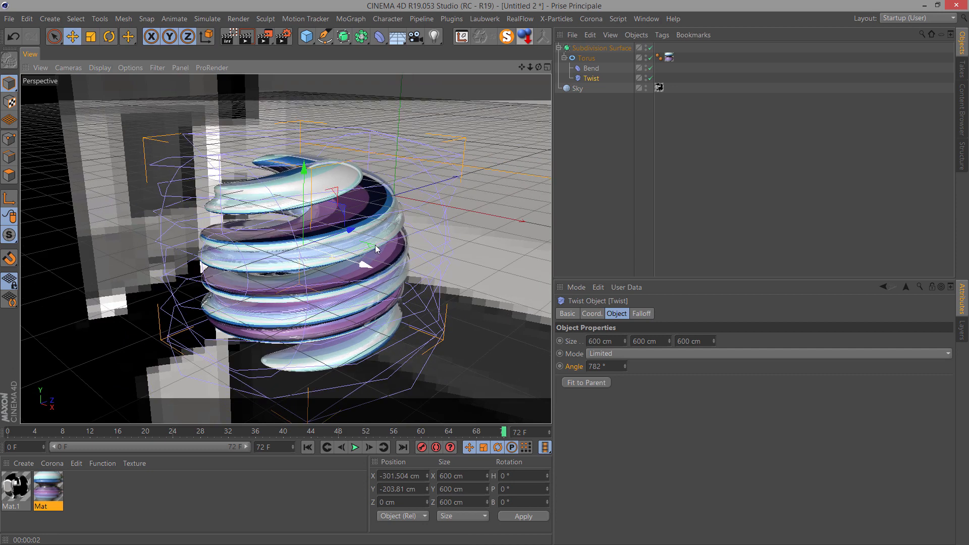
click(609, 364)
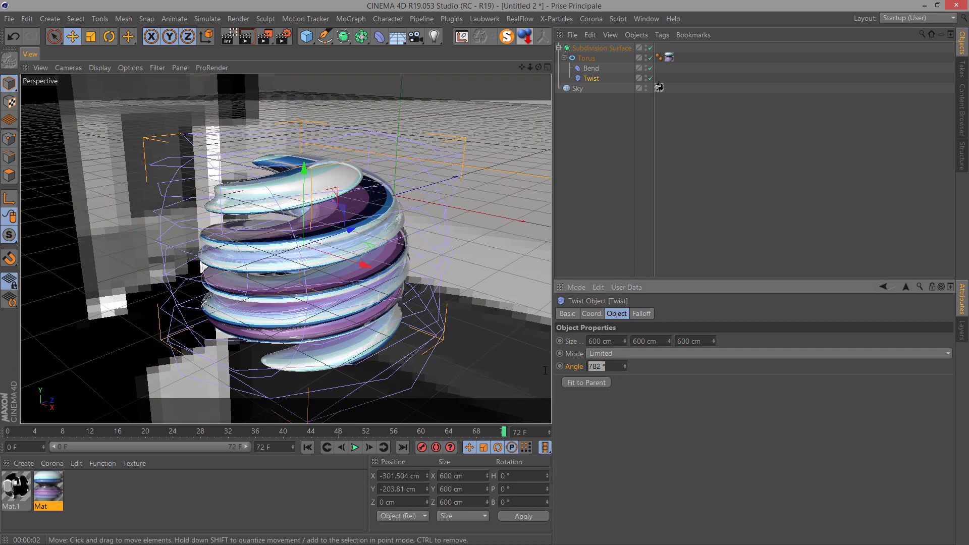
text(500)
key(Return)
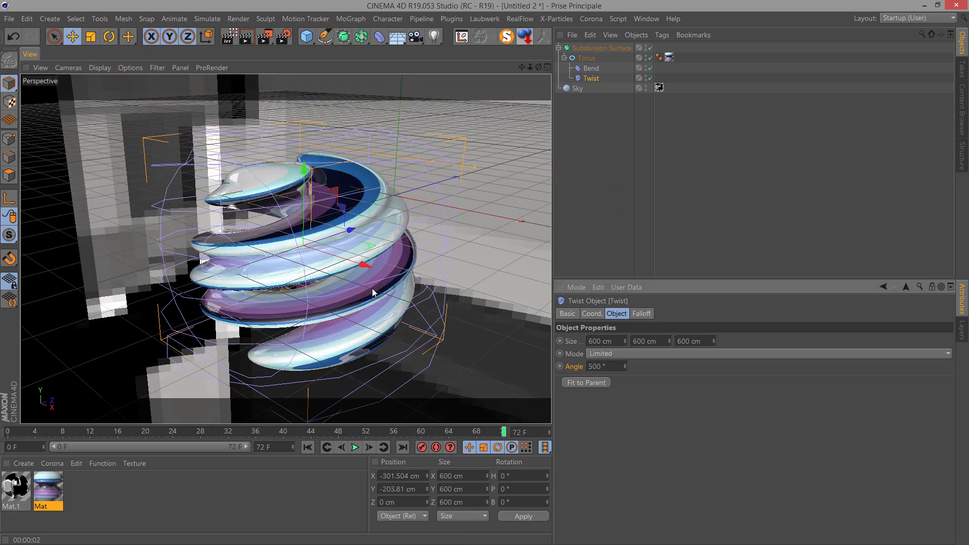
Add a camera from an orbited view of the spiral and look through it.
alt+drag(479, 273, 484, 274)
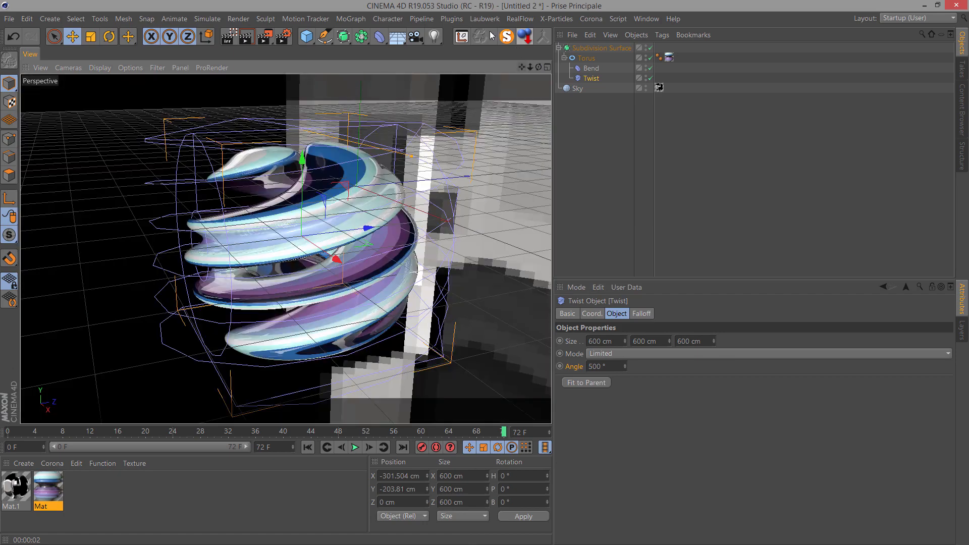
click(415, 40)
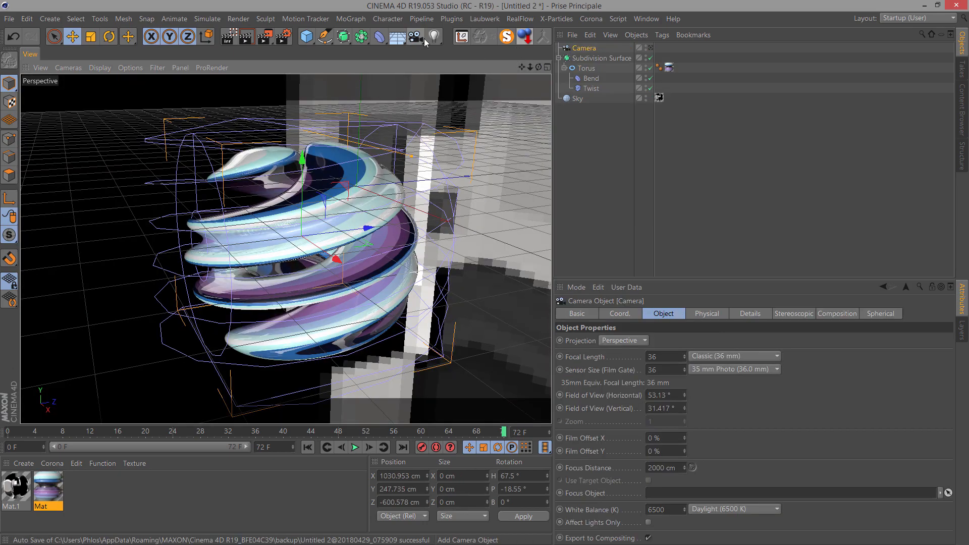
click(655, 49)
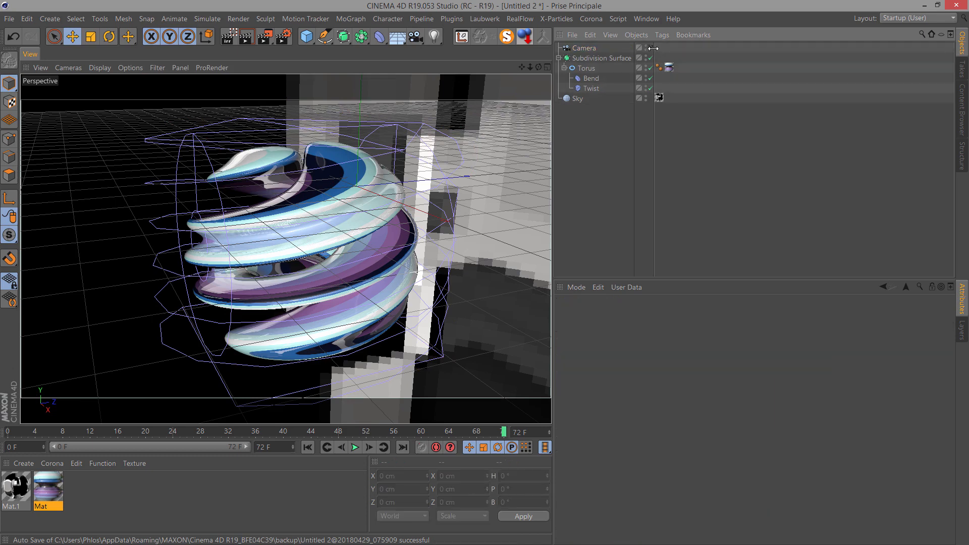
Set the camera's focal length to 20 mm.
click(585, 48)
double_click(666, 356)
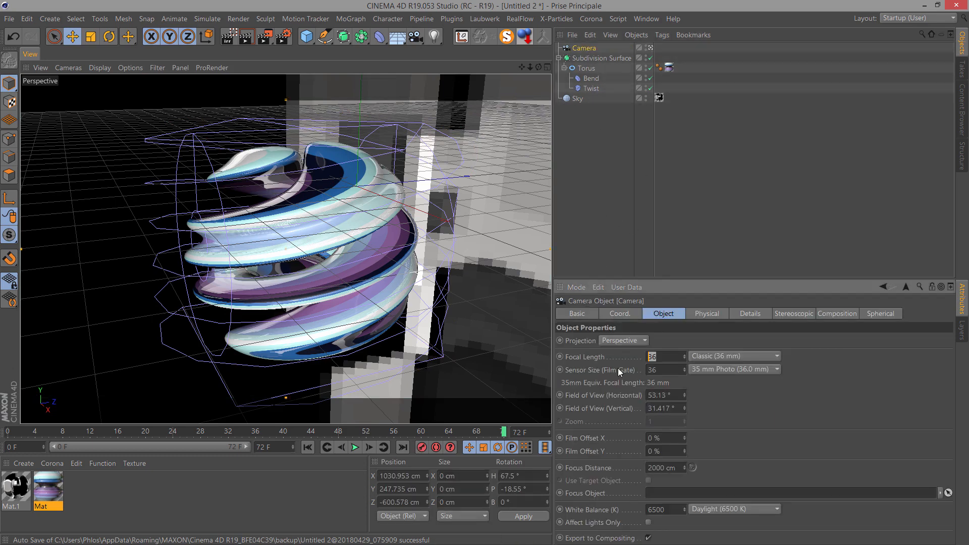
text(20)
key(Return)
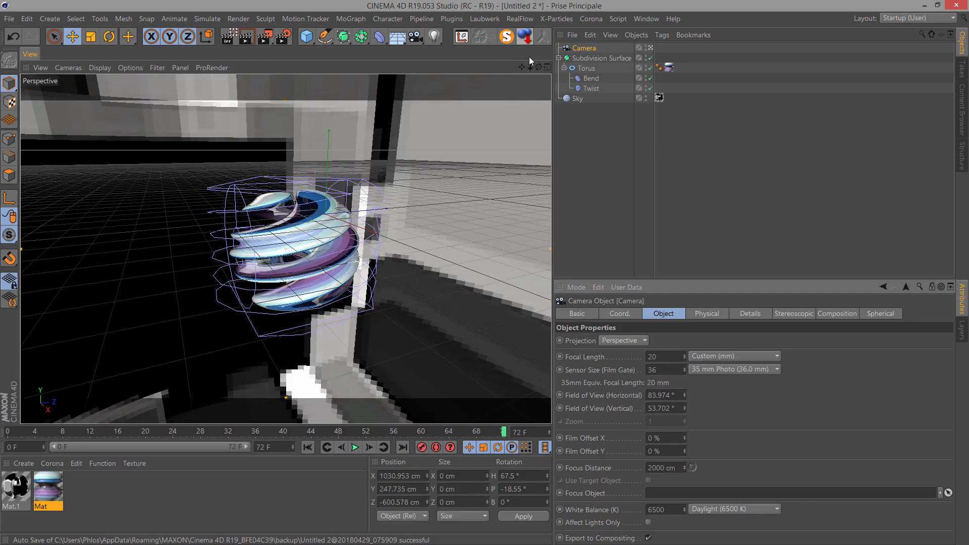
Move the camera close to the spiral, at about X 384, Y -3, Z -324 cm, and render the view.
scroll(484, 261, up, 5)
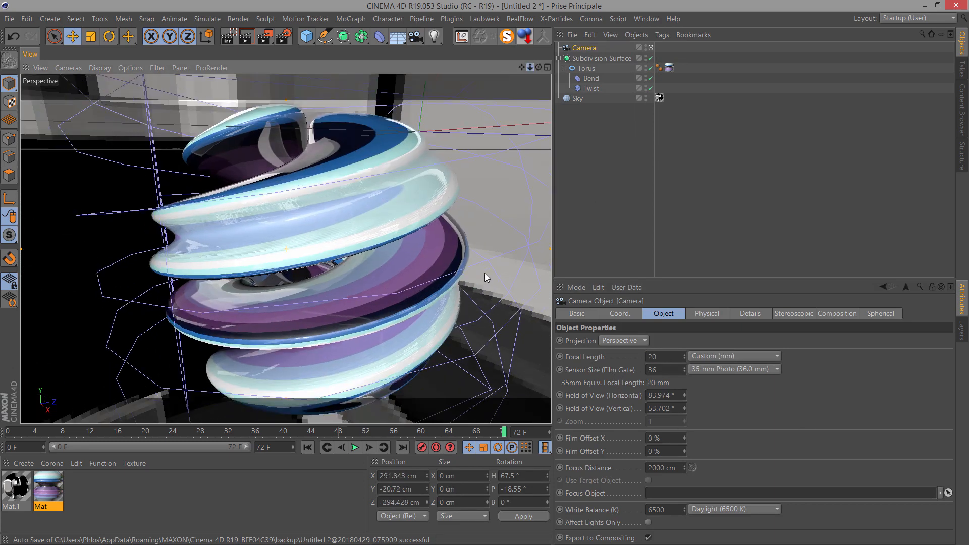
scroll(485, 280, down, 1)
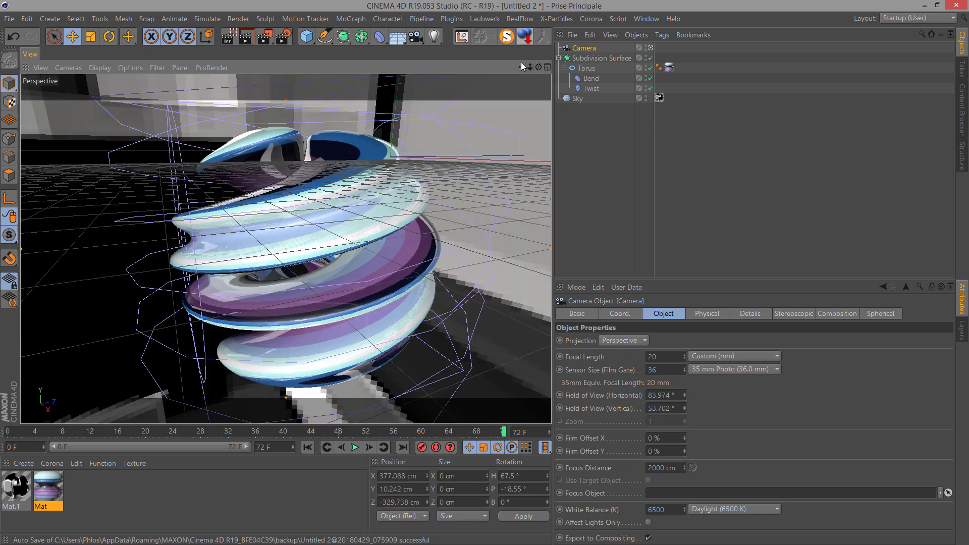
scroll(484, 274, up, 1)
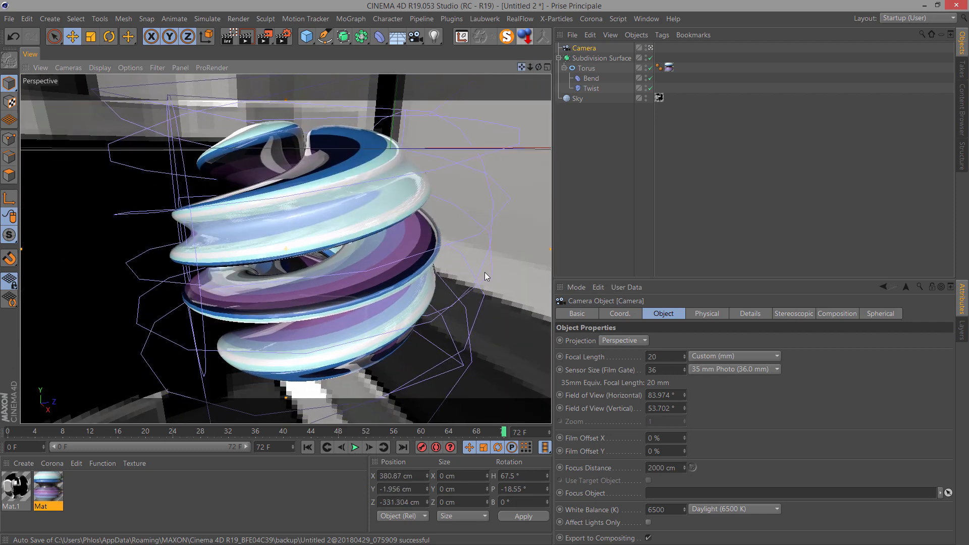
scroll(484, 276, up, 1)
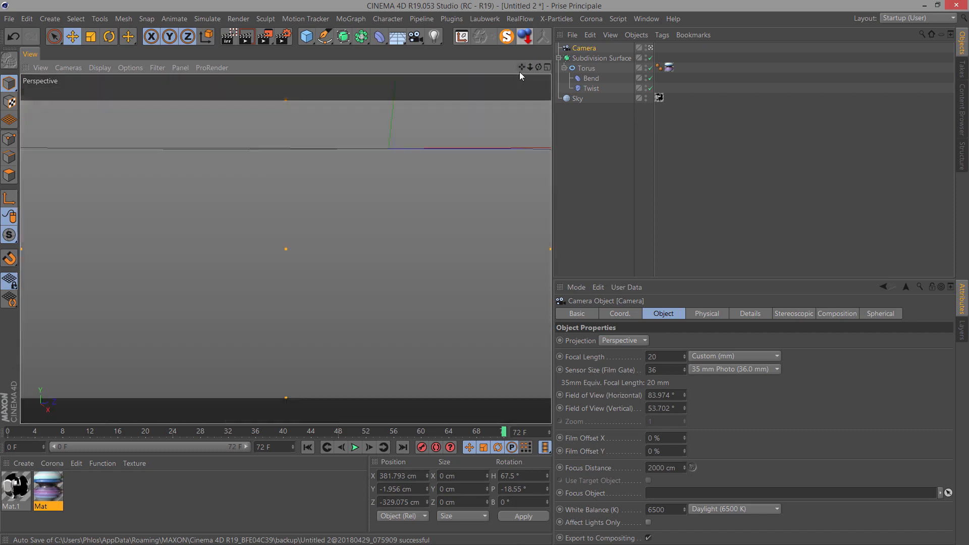
drag(521, 66, 484, 272)
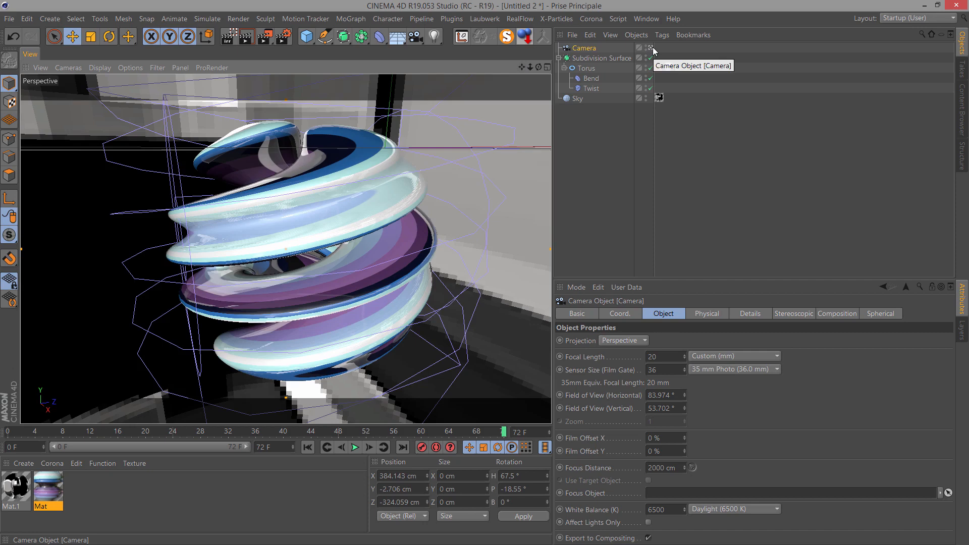
click(246, 40)
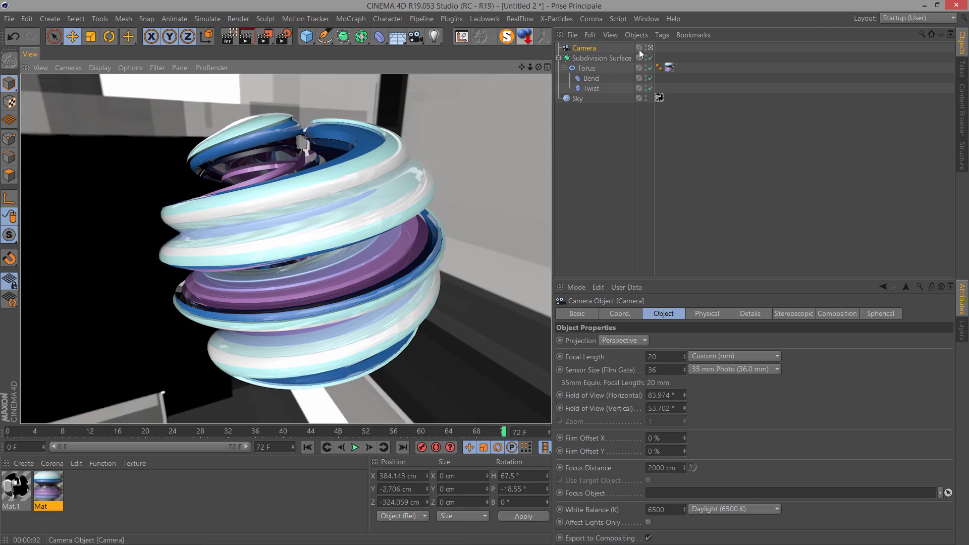
Leave the camera view and add an area light to the scene.
click(583, 49)
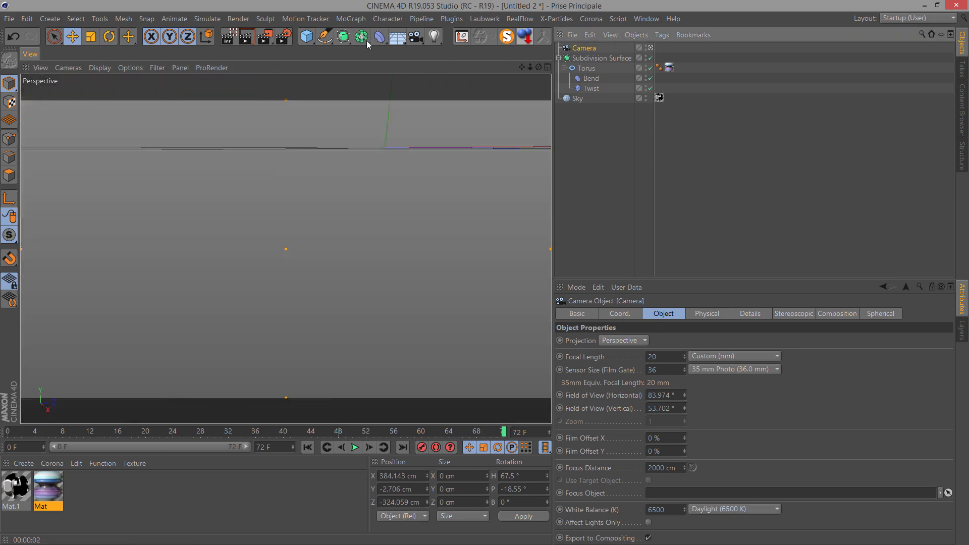
click(651, 47)
scroll(263, 213, down, 3)
click(434, 37)
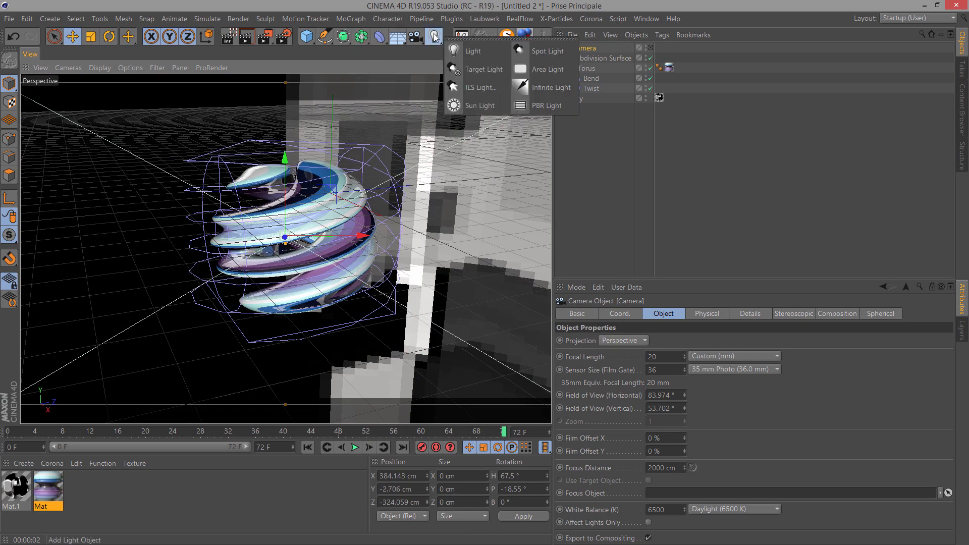
click(548, 70)
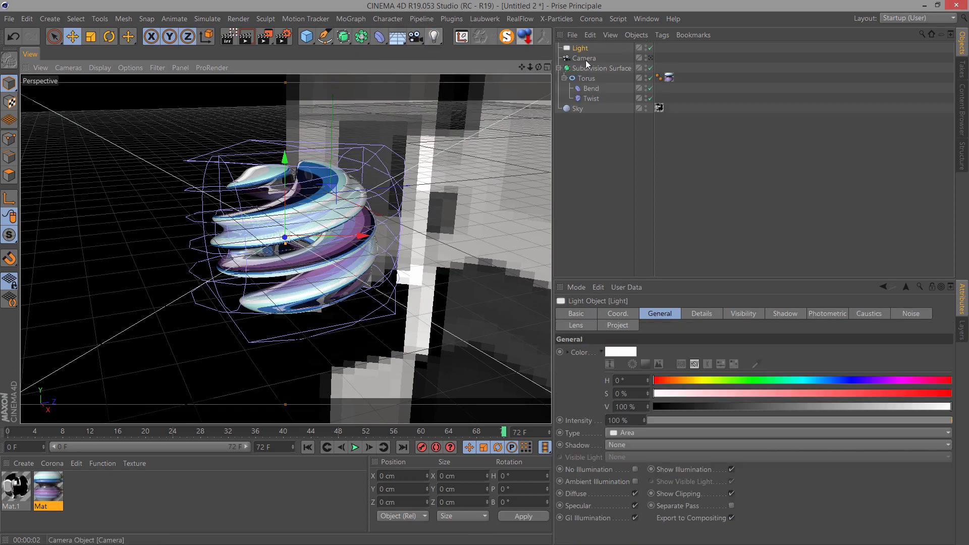
Give the area light a Target tag with the Torus as its target object.
right_click(586, 50)
mouse_move(624, 19)
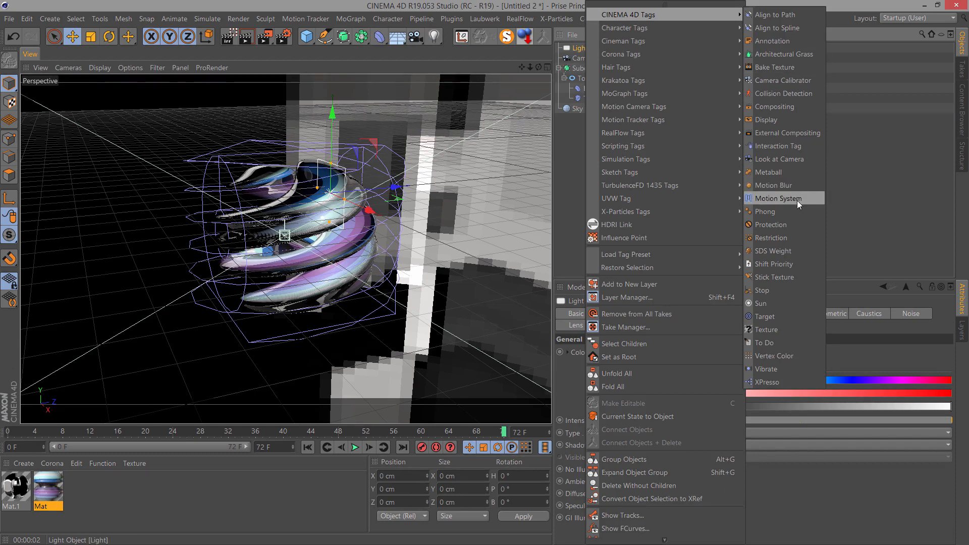
click(777, 318)
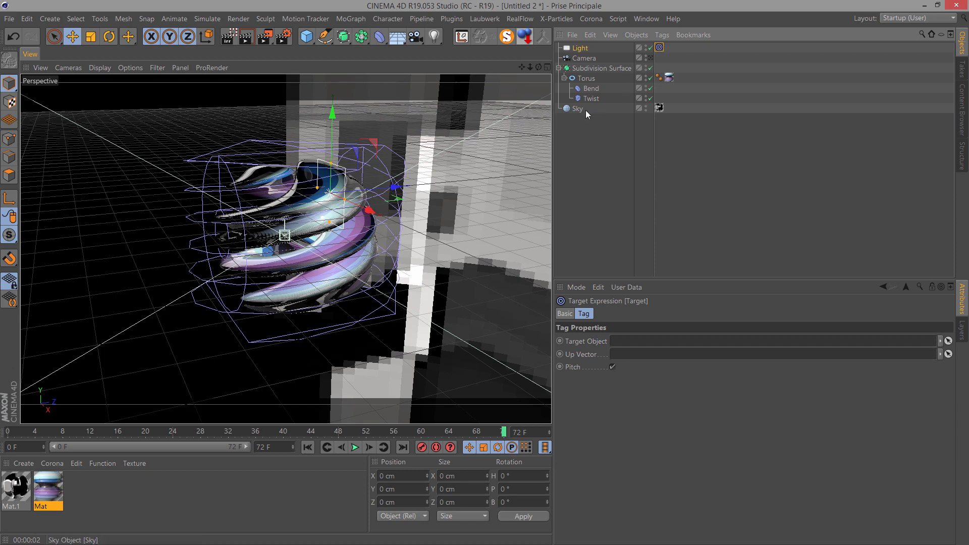
drag(588, 79, 628, 343)
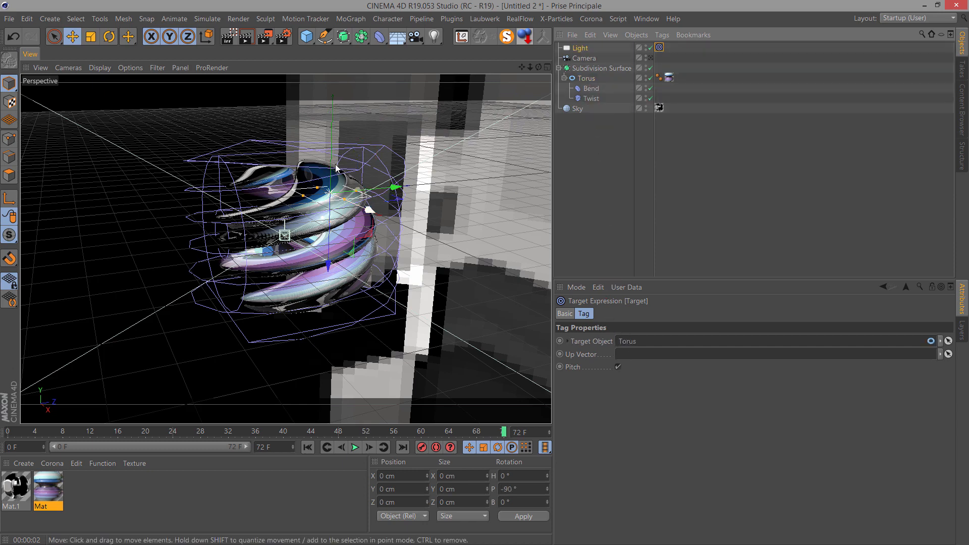
Move the area light behind and above the spiral, to about X 504, Y 316, Z 274 cm.
mouse_move(385, 222)
mouse_down()
mouse_move(540, 219)
mouse_move(487, 272)
mouse_move(373, 230)
mouse_up()
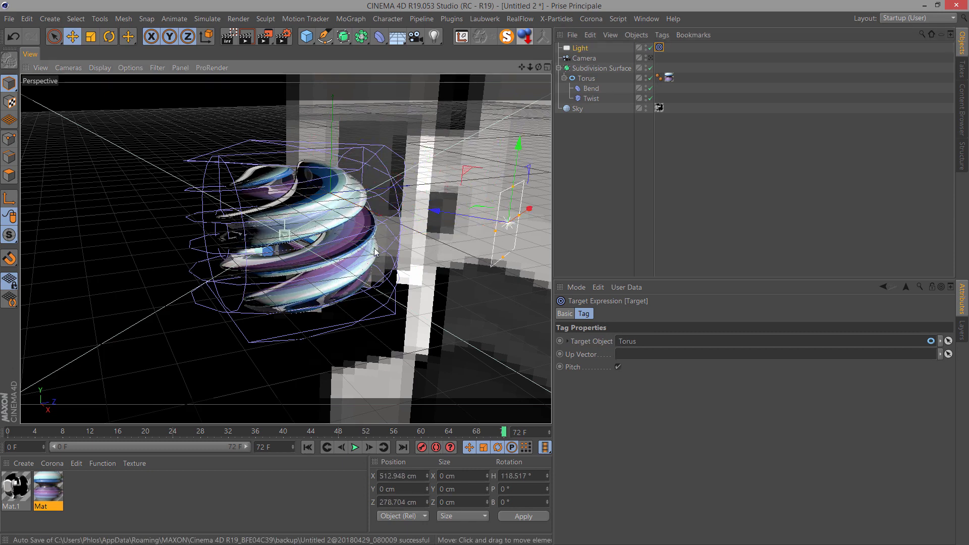
drag(514, 147, 528, 23)
right_click(586, 49)
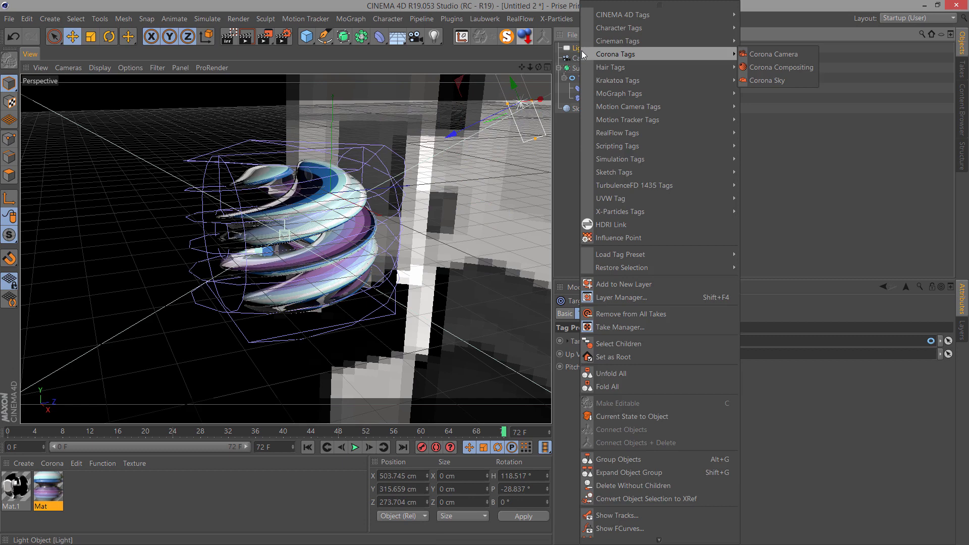
click(576, 53)
Set the area light's shadow type to Area.
click(581, 50)
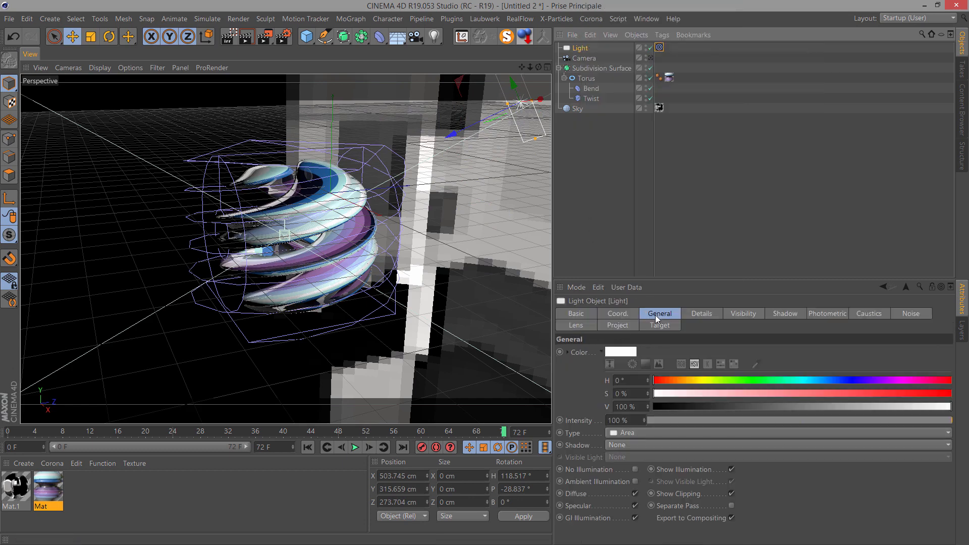
click(612, 446)
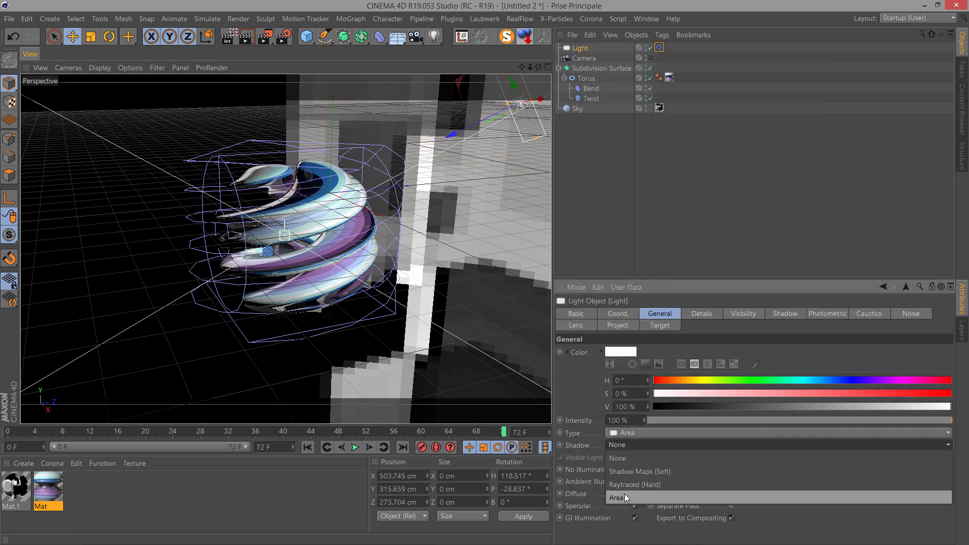
click(623, 496)
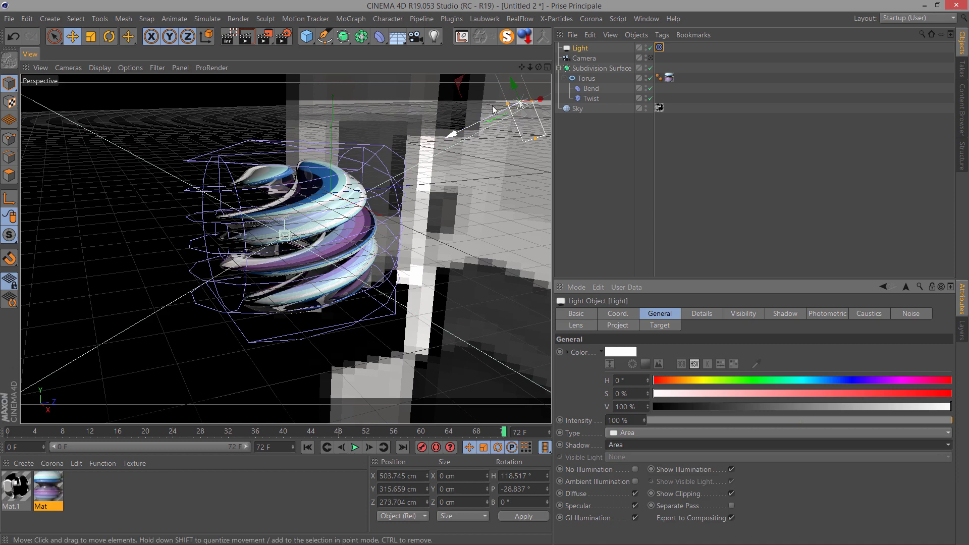
Duplicate the area light and, using object axes, place the copy across the spiral at about X 999, Y 316, Z -898 cm.
scroll(370, 263, down, 1)
scroll(385, 243, down, 2)
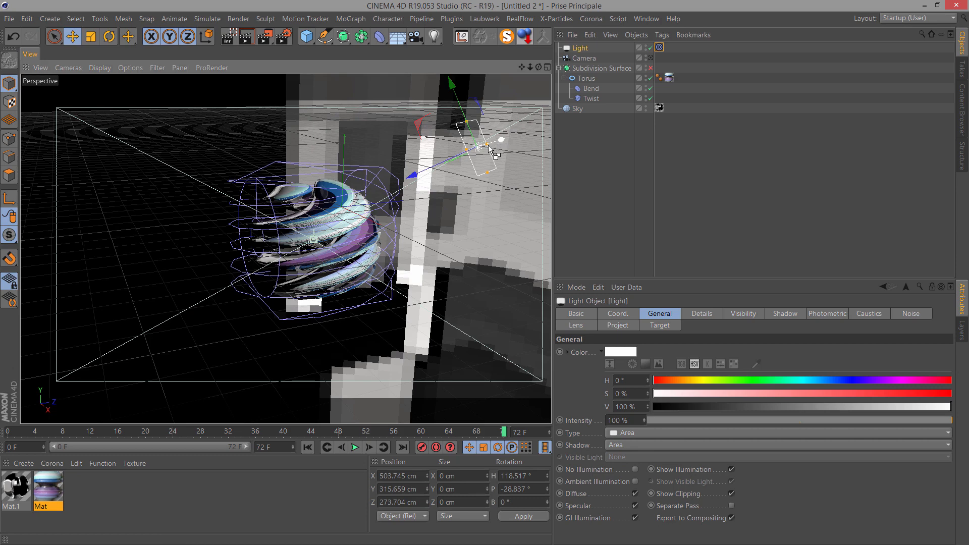
ctrl+drag(296, 189, 275, 202)
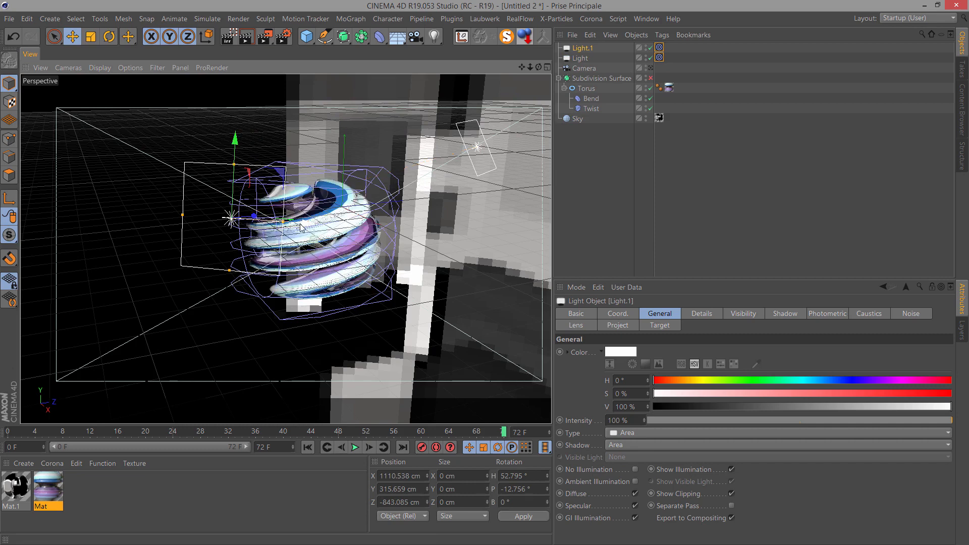
drag(229, 218, 203, 213)
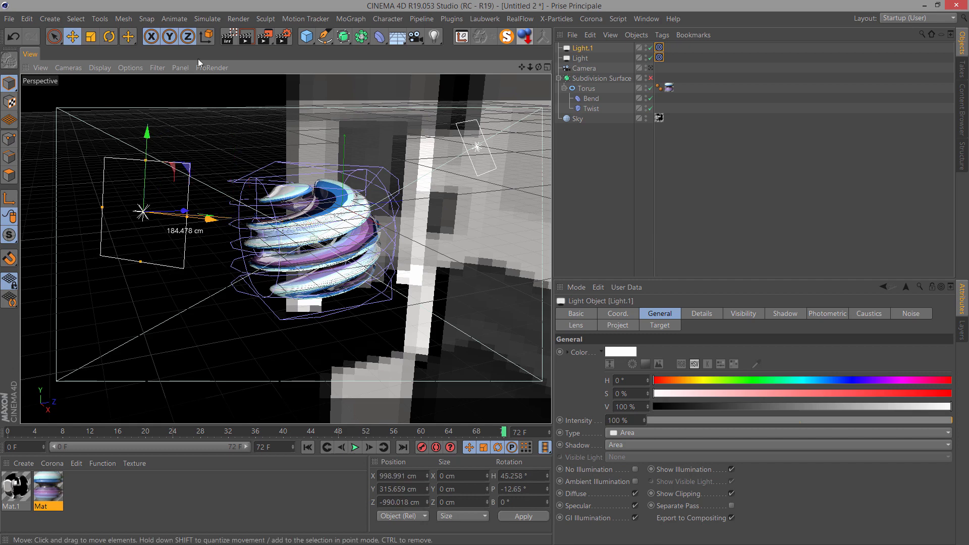
click(206, 39)
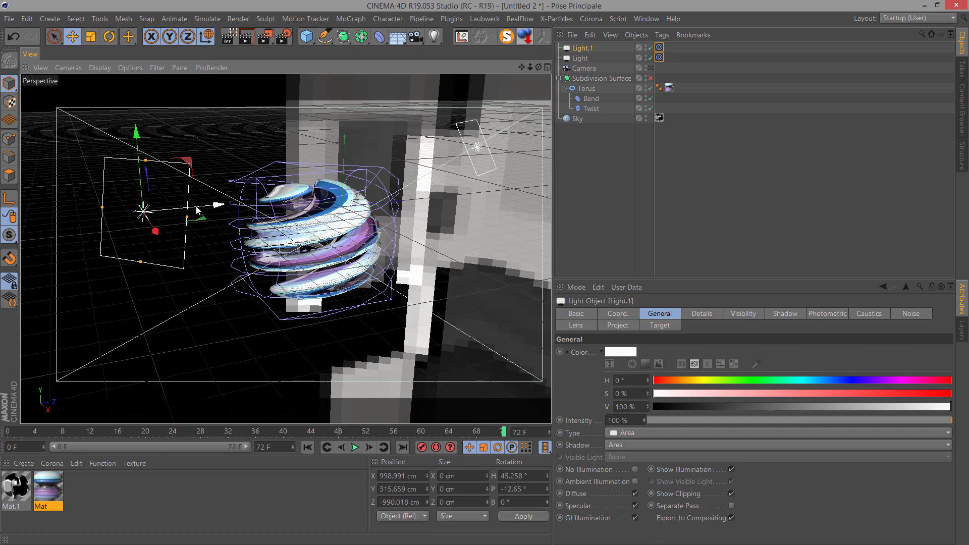
drag(230, 205, 287, 202)
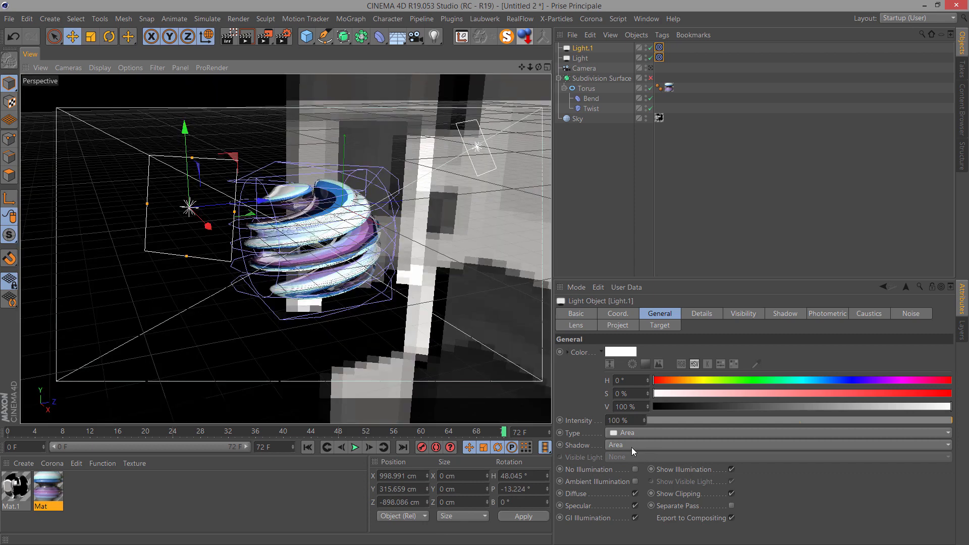
Set the duplicated light's shadow to None and its intensity to 60%.
click(629, 448)
click(622, 457)
double_click(623, 420)
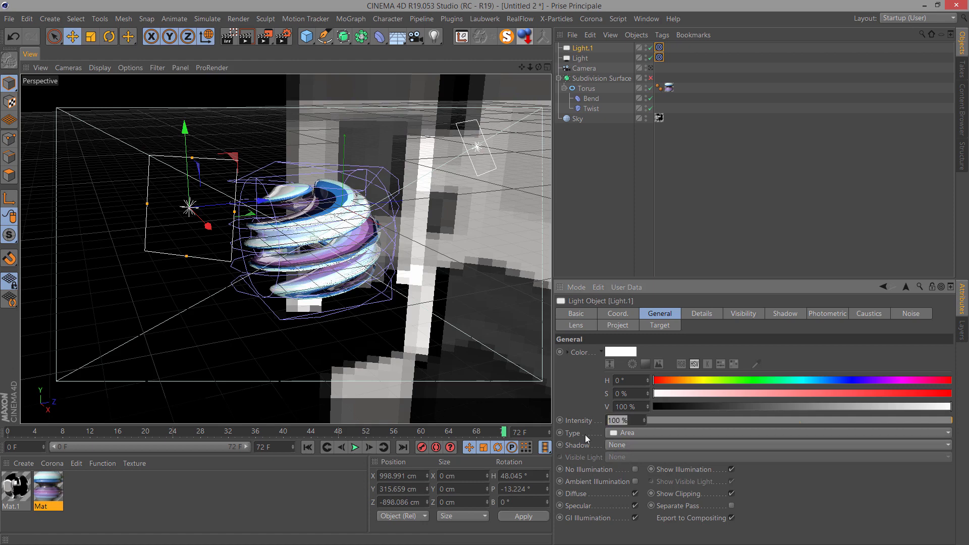
text(60)
key(Return)
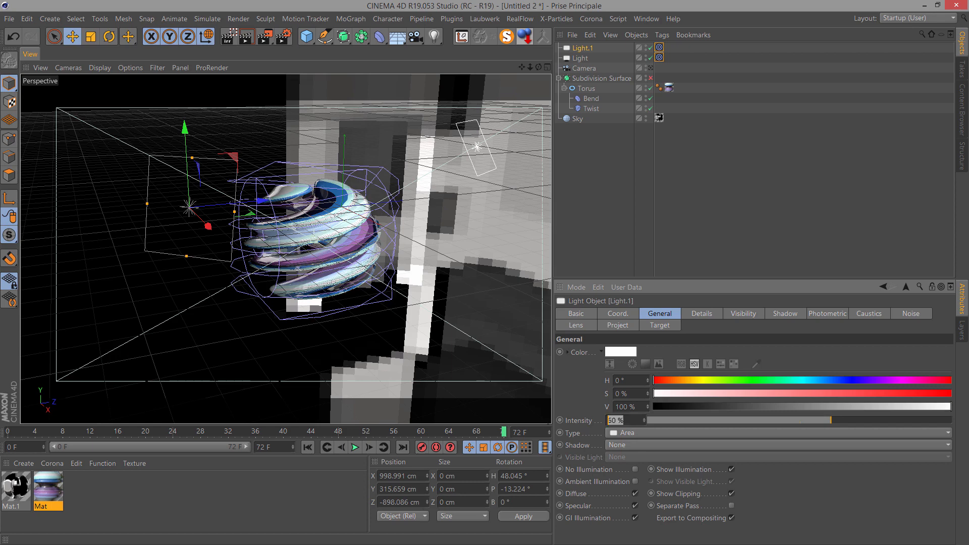
Look through the camera again and render the view to check the lighting.
scroll(326, 258, up, 2)
scroll(326, 257, up, 1)
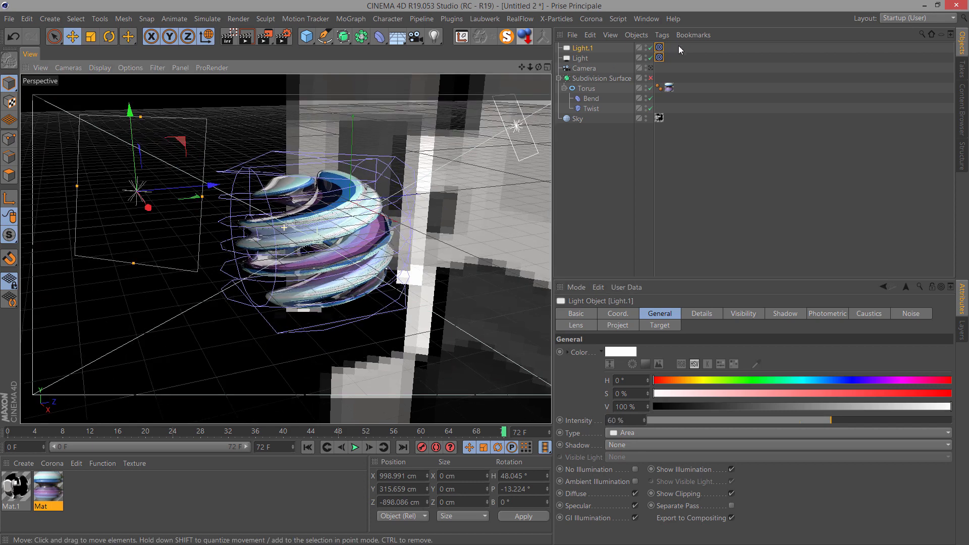
click(651, 68)
click(650, 78)
click(247, 37)
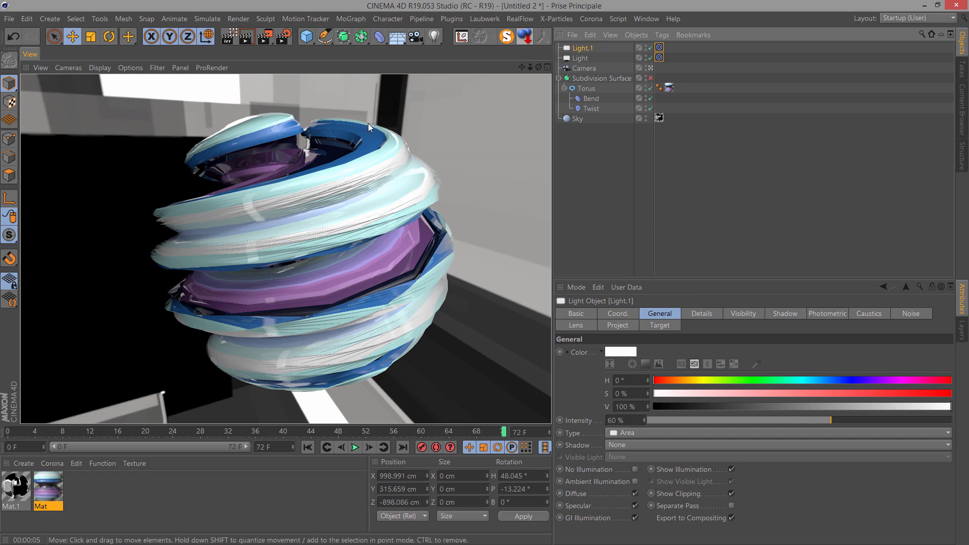
Add a Compositing tag to the Sky with Seen by Camera turned off, and re-enable the Subdivision Surface.
click(578, 119)
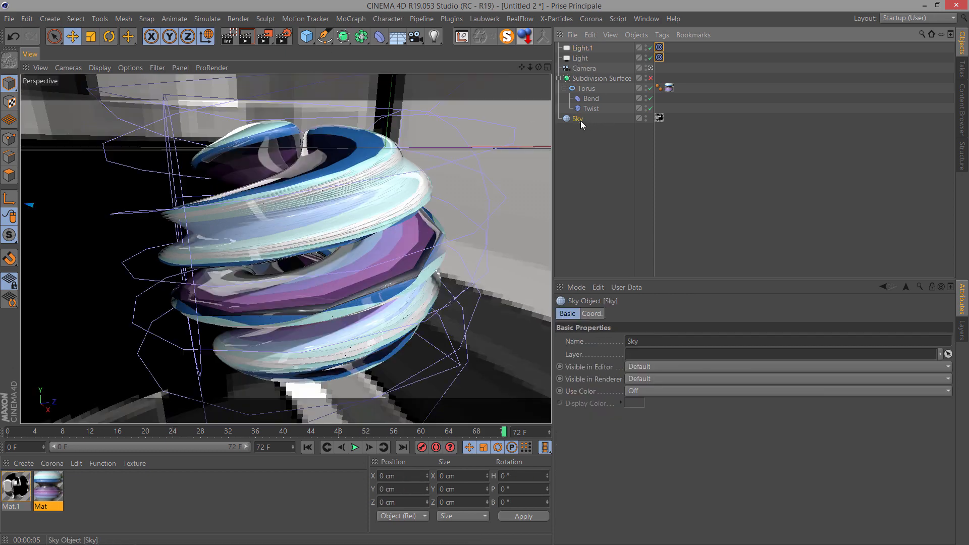
right_click(565, 131)
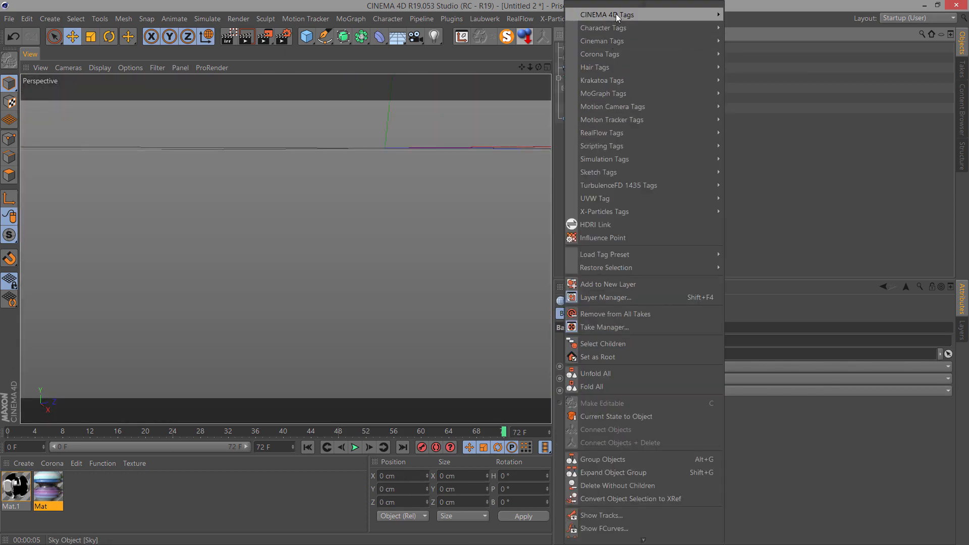
mouse_move(616, 14)
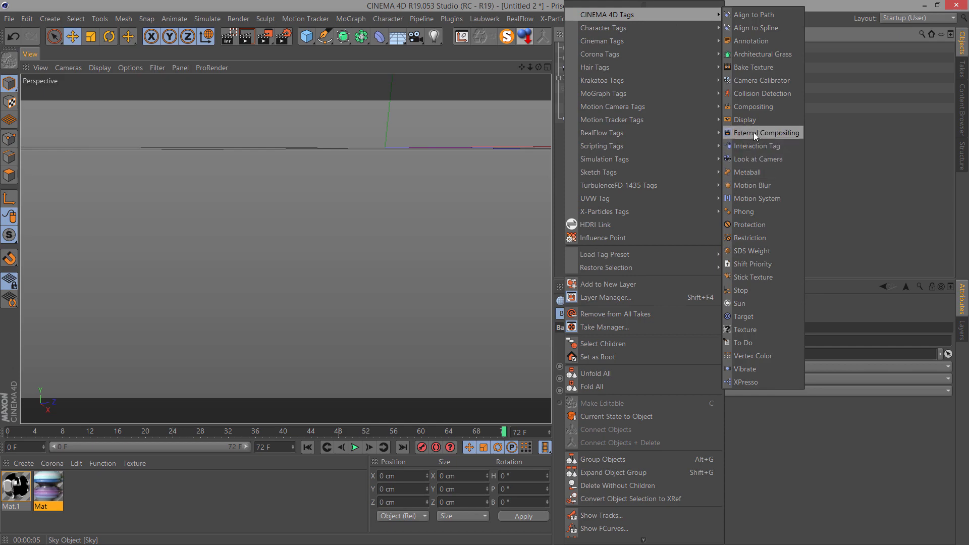
click(753, 106)
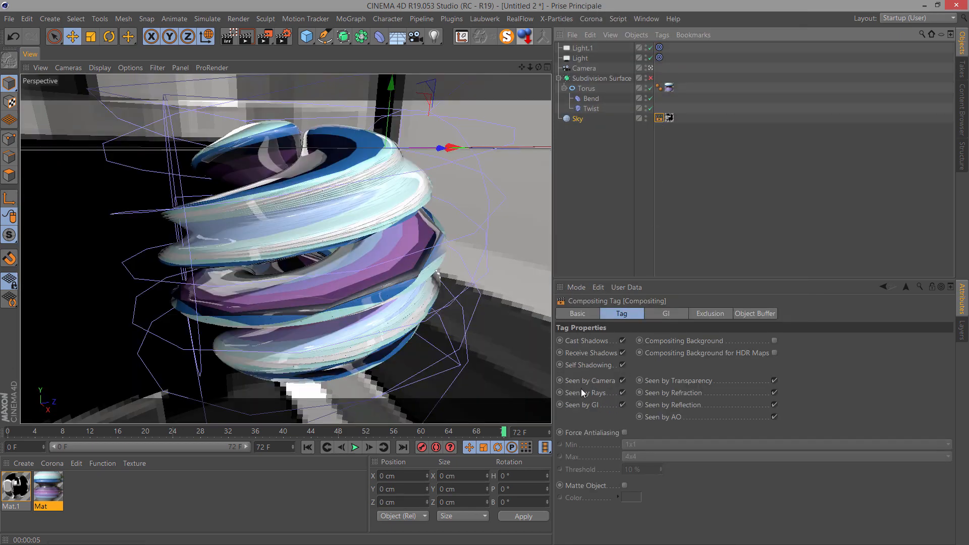
click(623, 382)
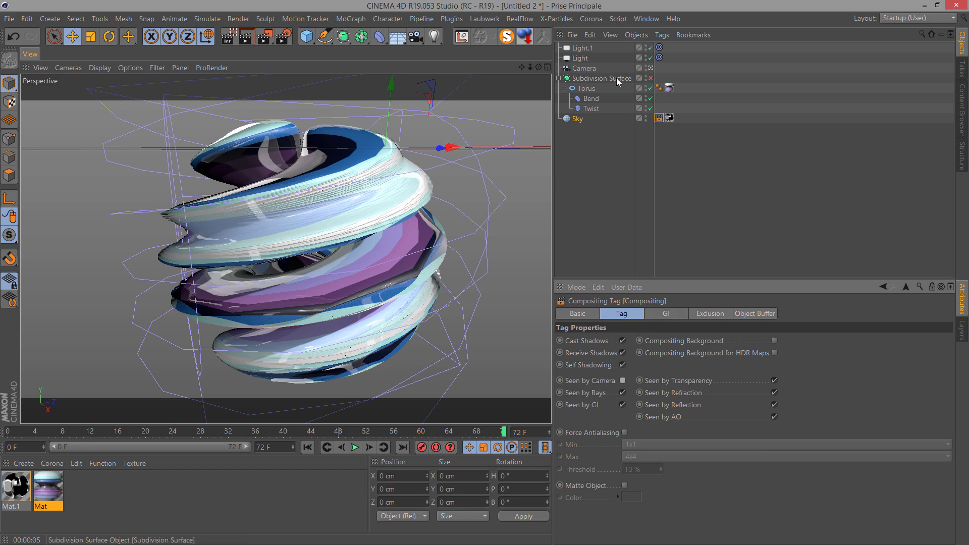
click(651, 78)
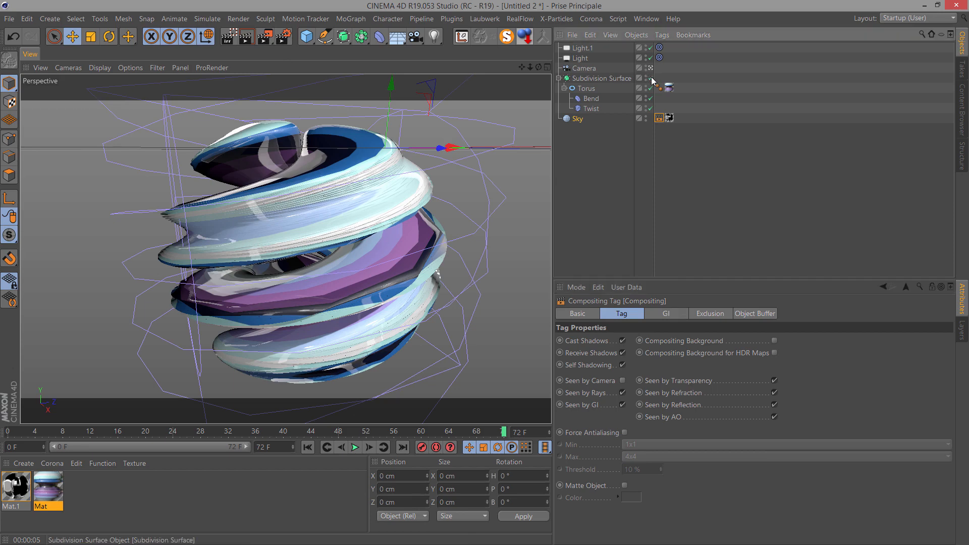
Set the render output to 1280 x 1280 pixels, keeping the frame range at Current Frame.
click(275, 43)
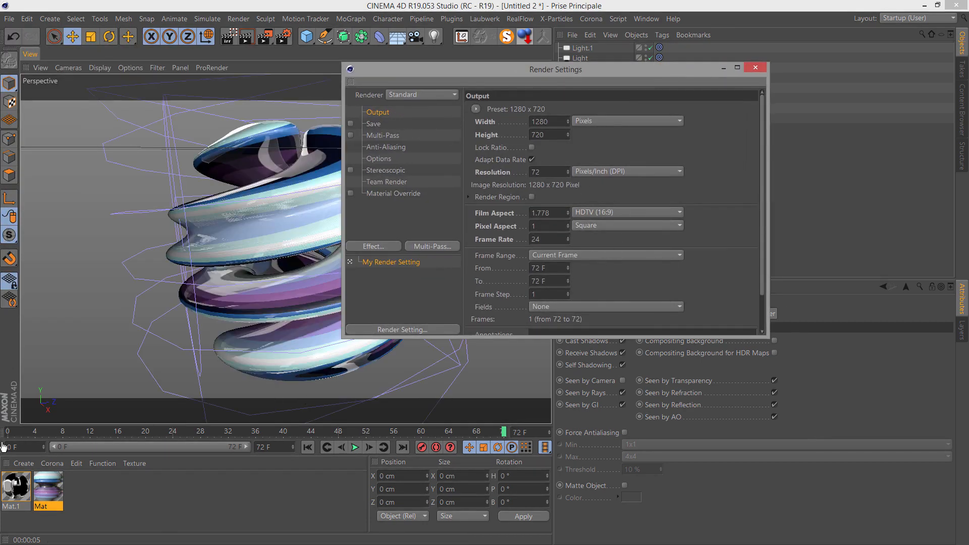
click(570, 259)
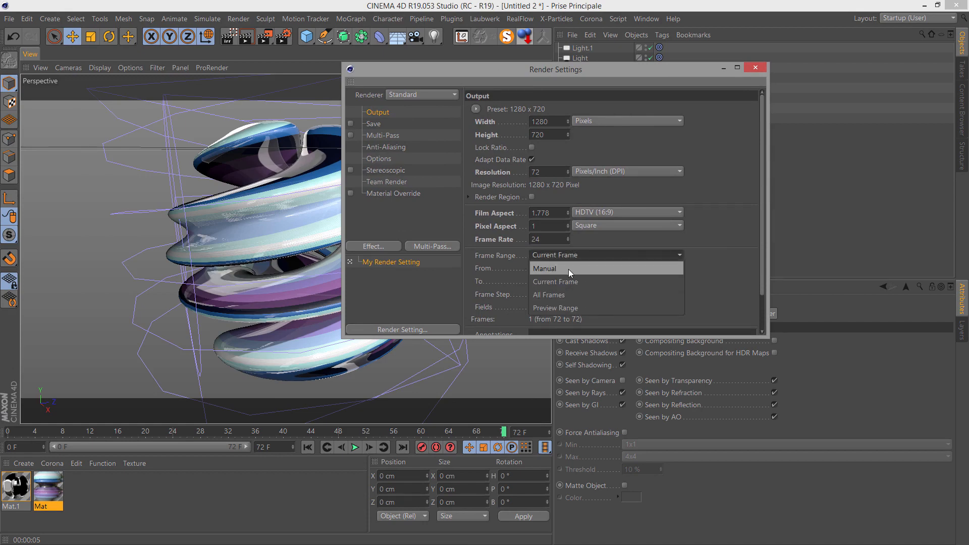
click(556, 282)
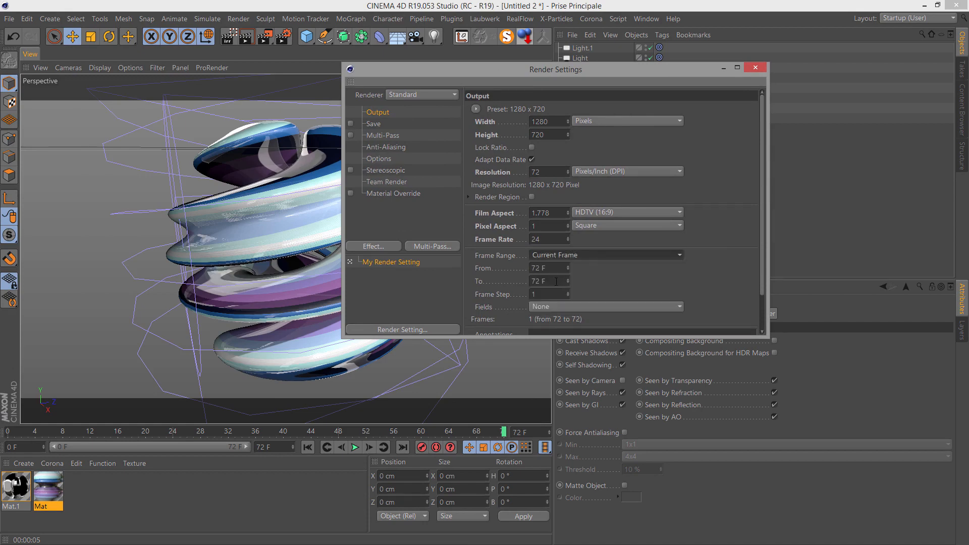
click(554, 121)
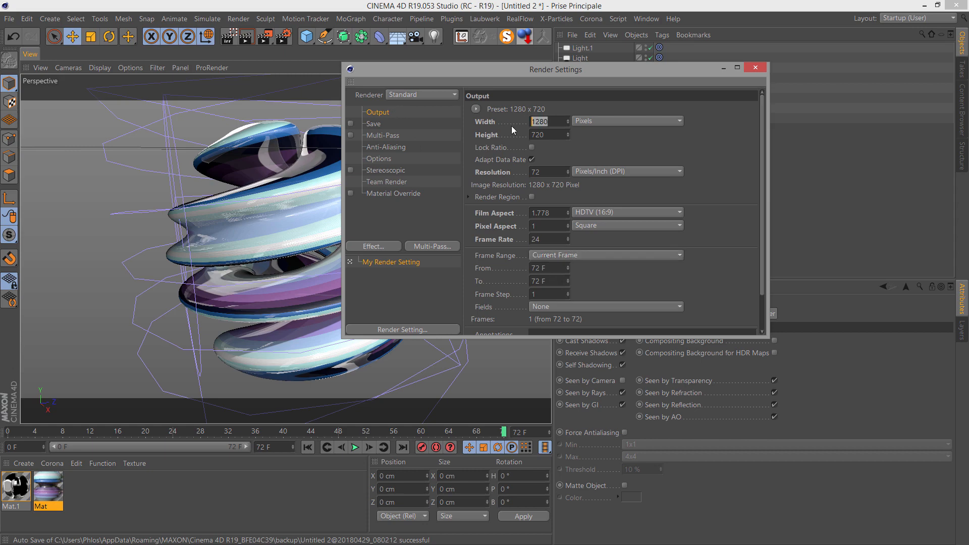
click(546, 136)
text(1280)
key(Return)
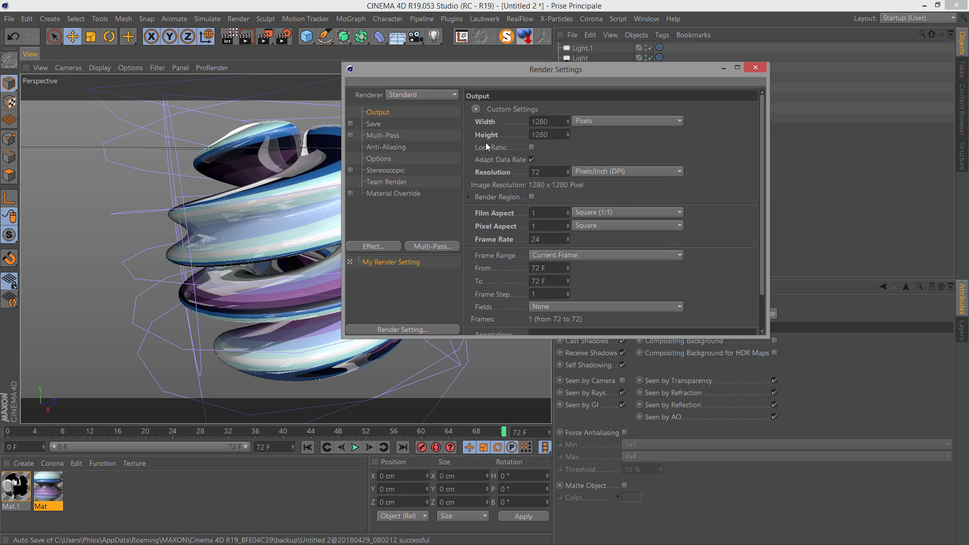
click(535, 121)
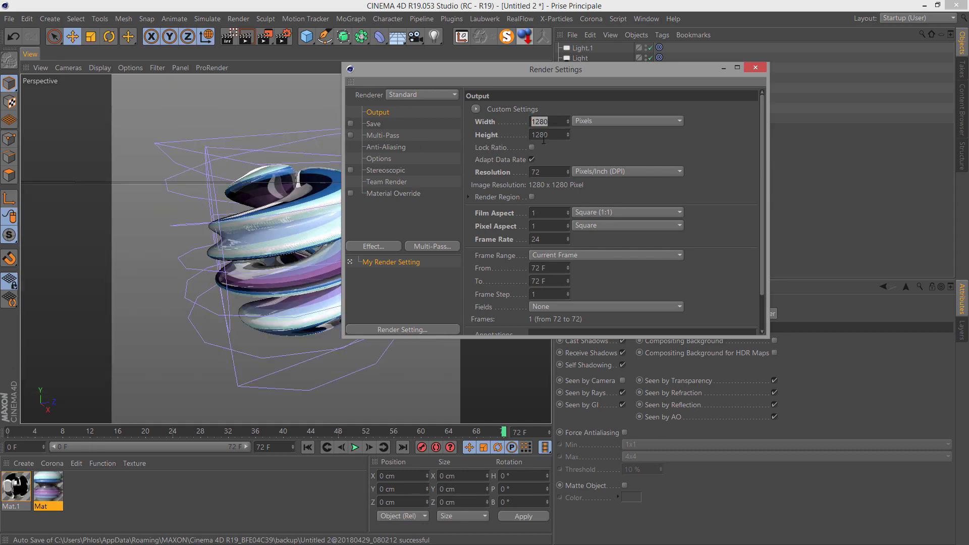
click(546, 134)
drag(393, 82, 587, 139)
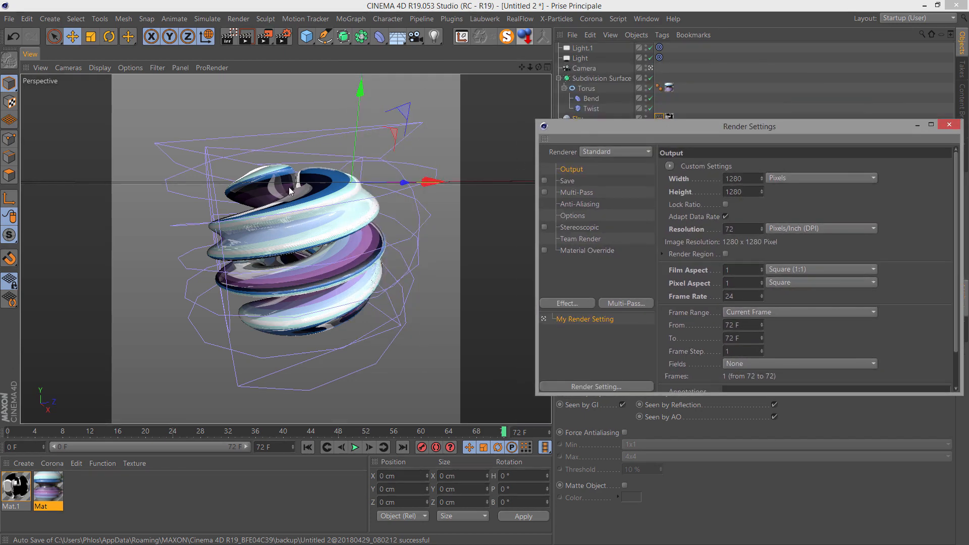
Enable saving of the render and create a new folder named TEST on the desktop (Bureau) as its destination.
click(568, 182)
click(544, 180)
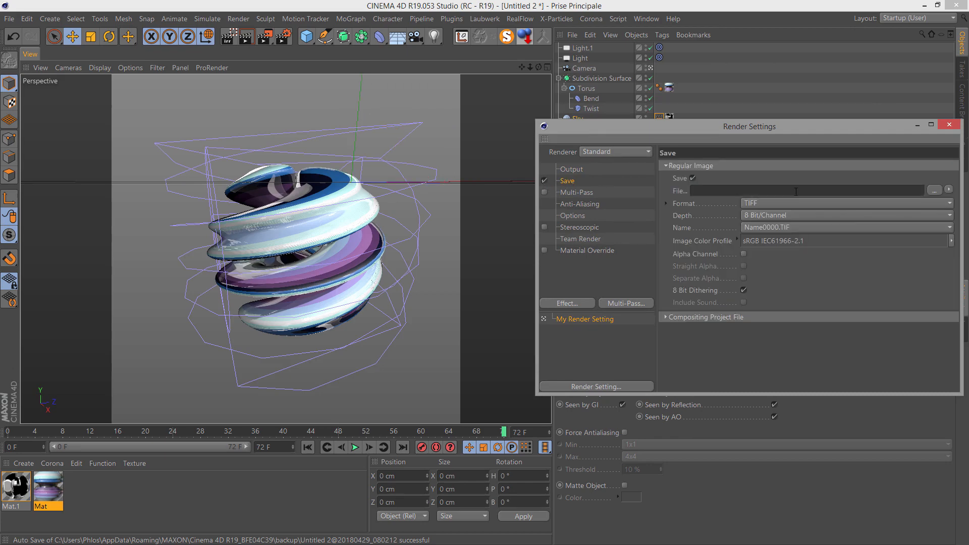
click(935, 190)
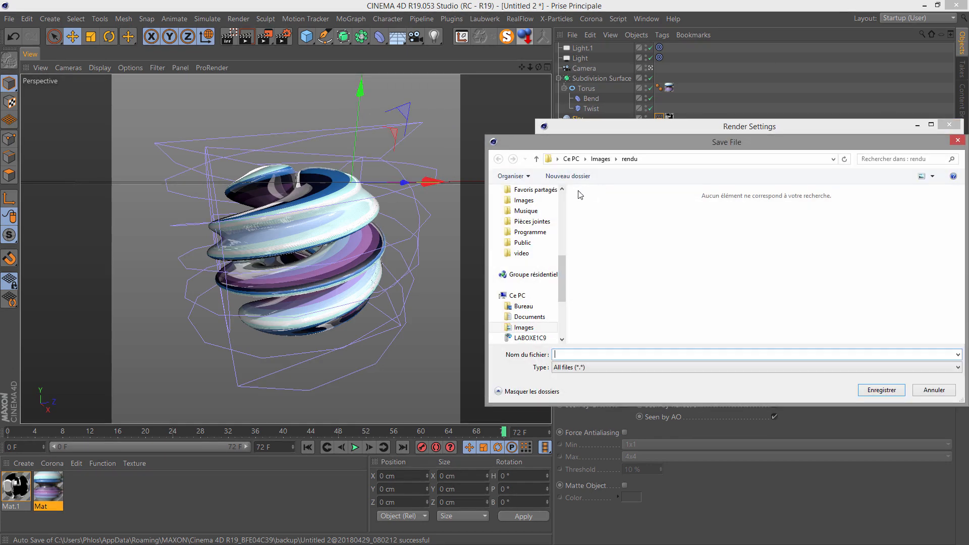
click(522, 306)
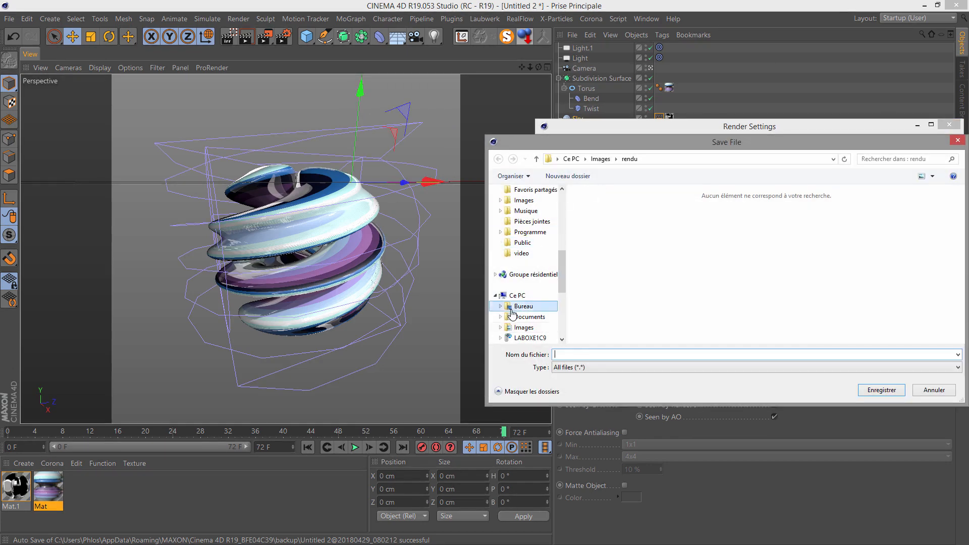
click(568, 176)
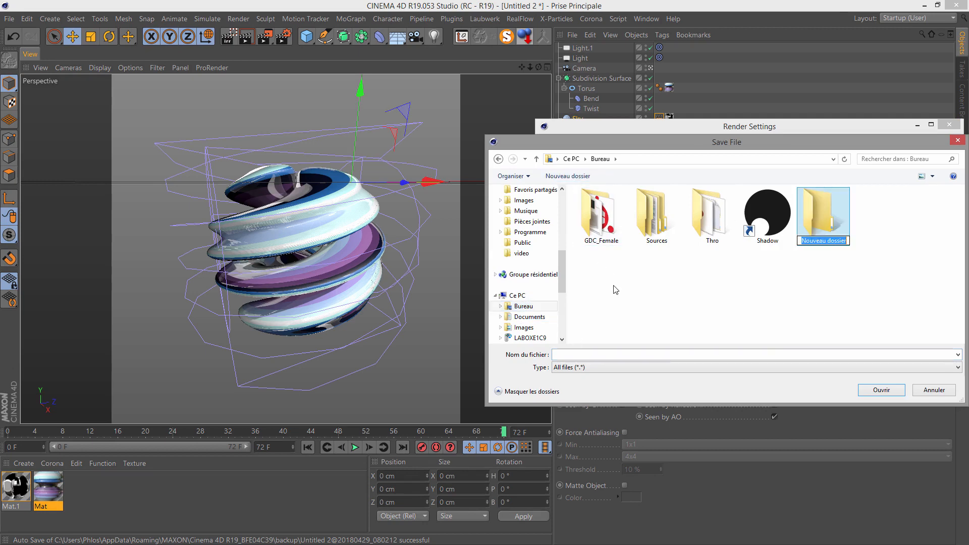
text(TEST)
key(Return)
double_click(820, 221)
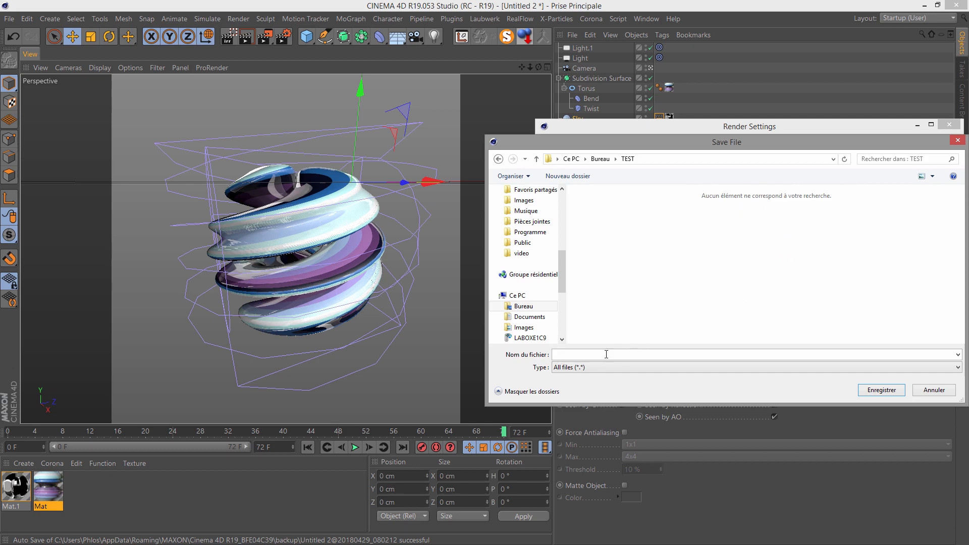
Name the regular image output file Render_ and save it to the TEST folder.
click(585, 350)
text(Render_)
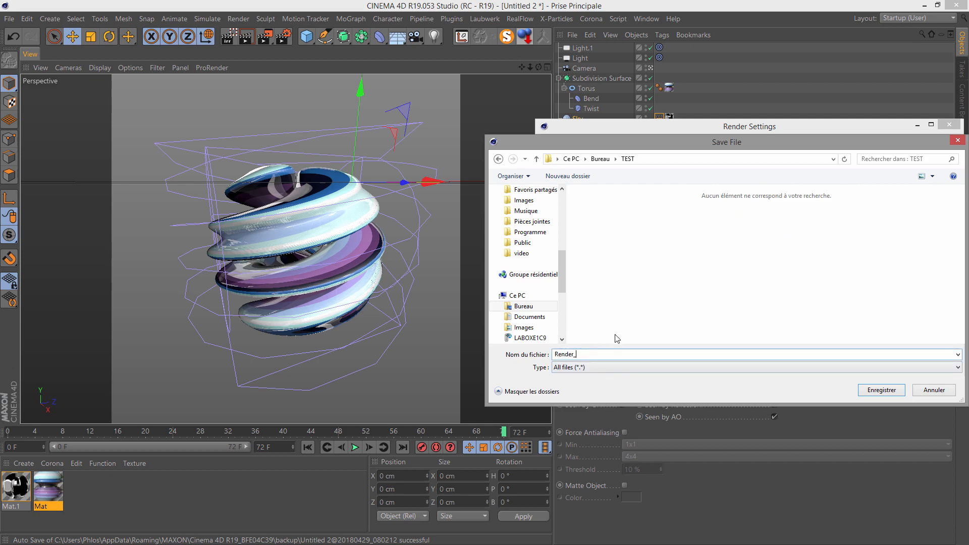
click(881, 391)
drag(691, 132, 644, 90)
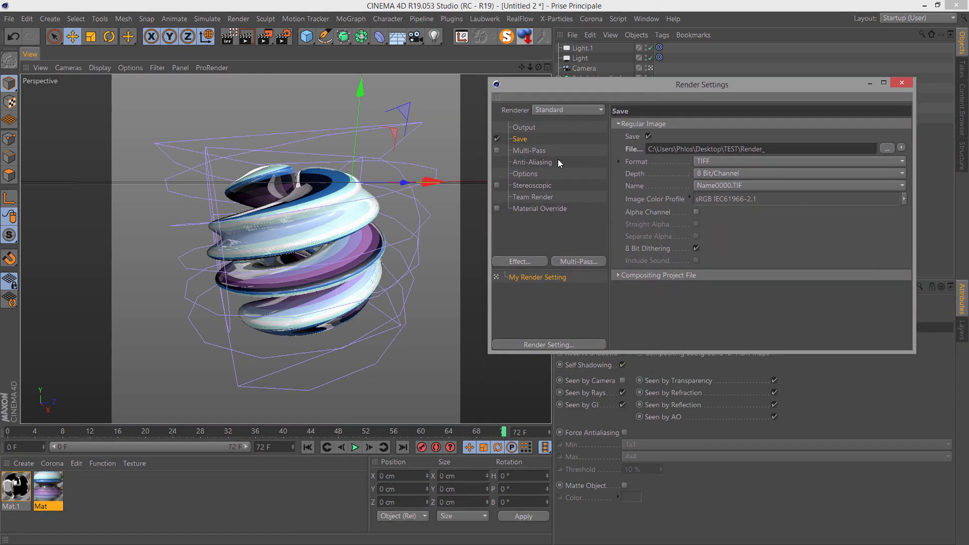
Enable Multi-Pass rendering and add a Material Color pass.
click(496, 150)
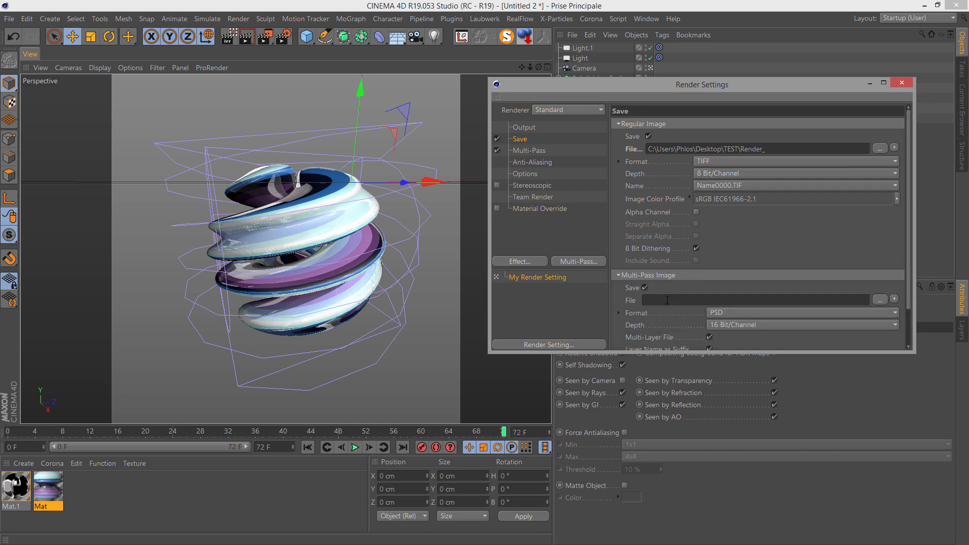
click(568, 263)
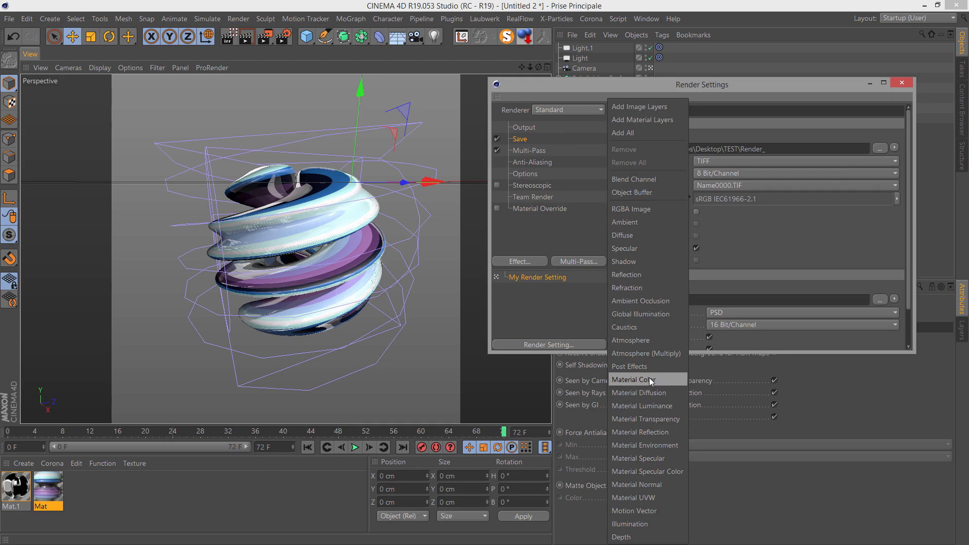
click(650, 378)
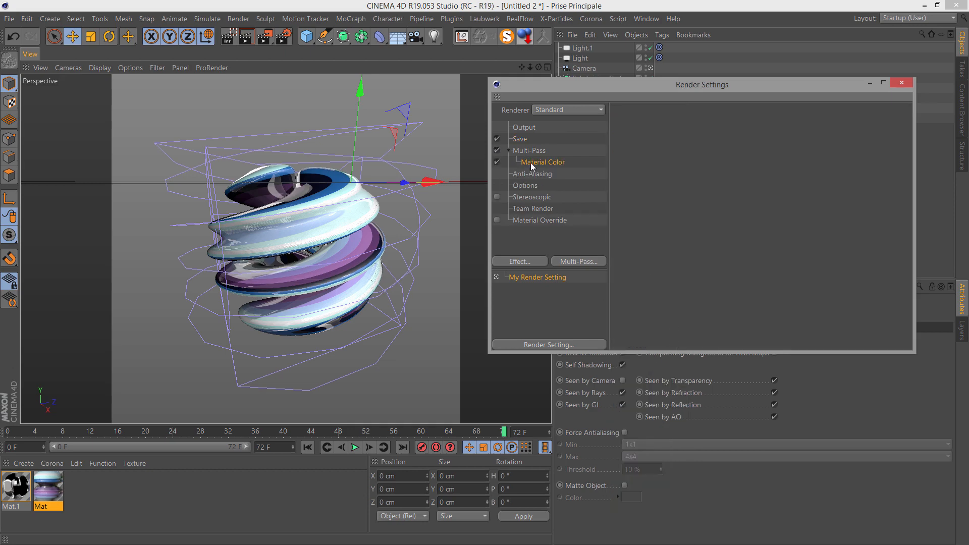
Copy the regular image's TEST folder path to the multi-pass file, name the file Mumti_, and set its format to TIFF.
click(520, 140)
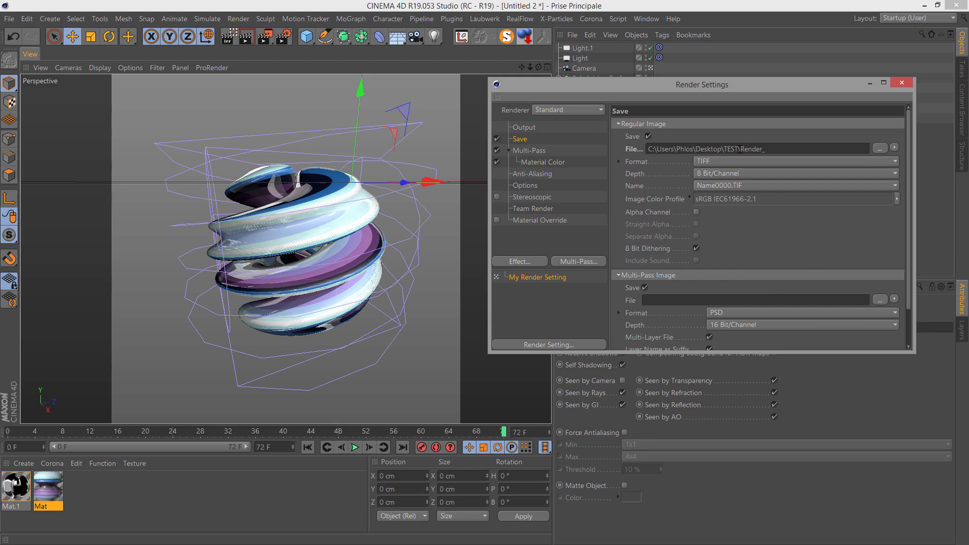
drag(741, 149, 674, 161)
right_click(701, 149)
click(720, 176)
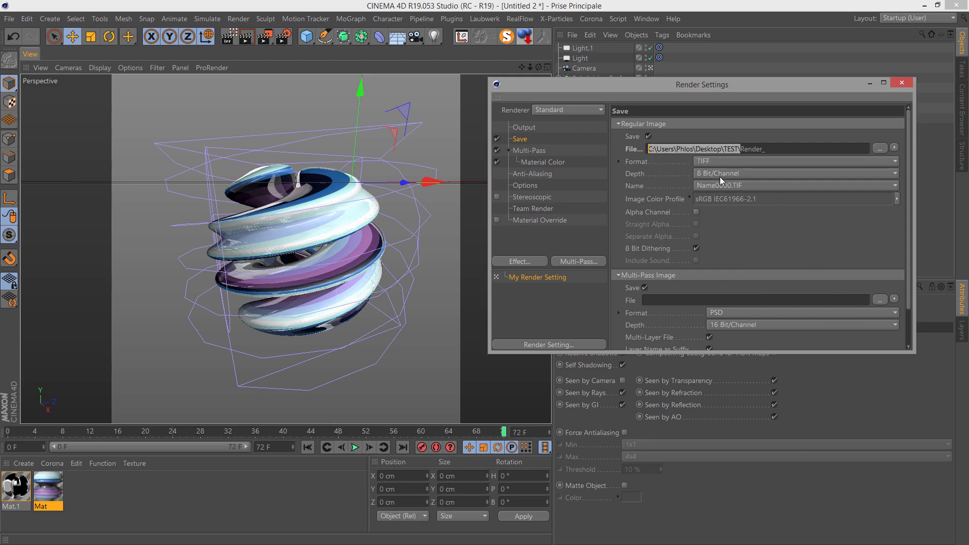
right_click(684, 299)
click(694, 332)
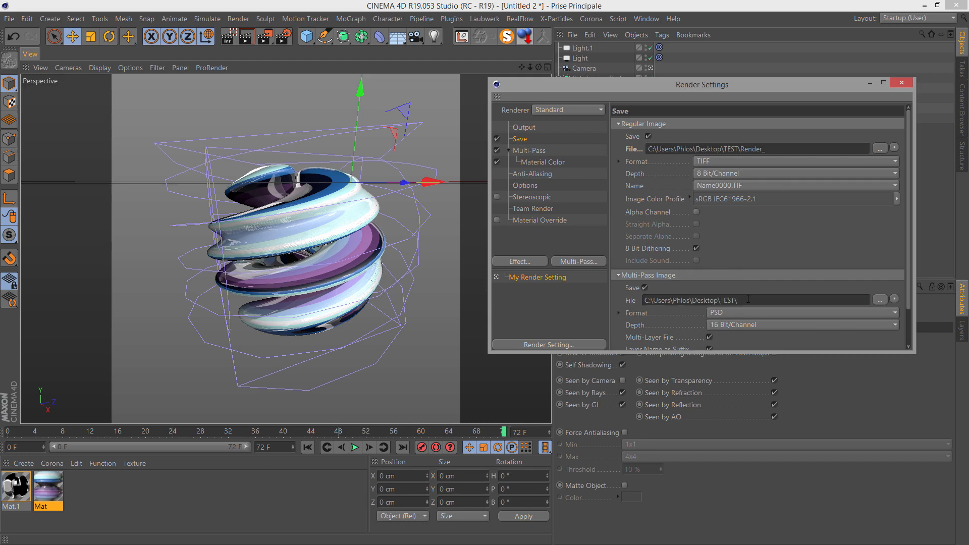
text(Mult)
click(725, 311)
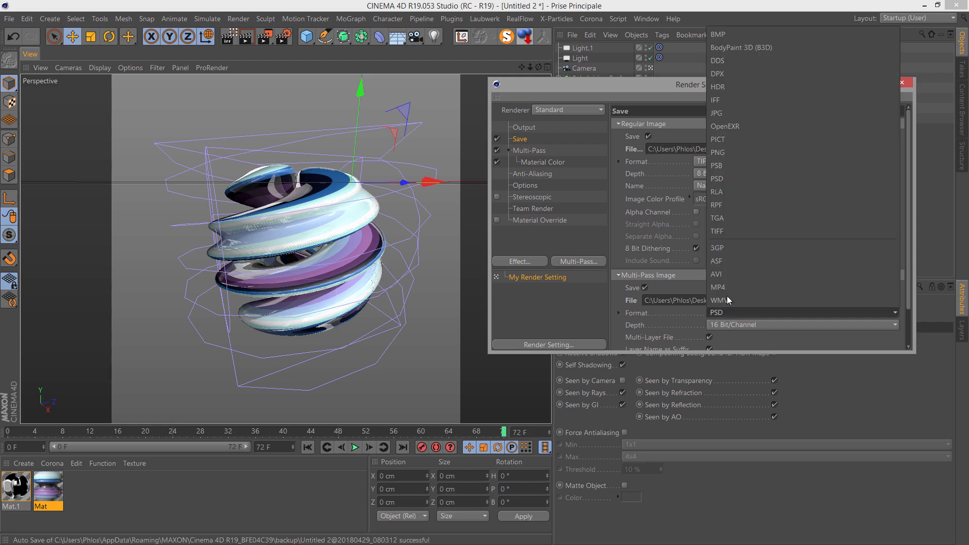
click(732, 233)
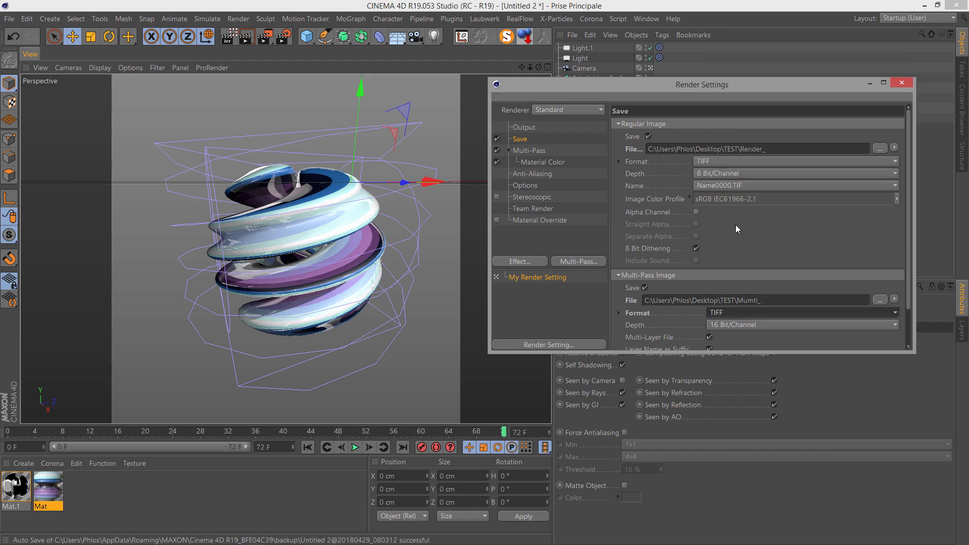
Set the regular image's depth to 16 Bit/Channel and turn off Multi-Layer File for the multi-pass image.
click(716, 174)
click(719, 199)
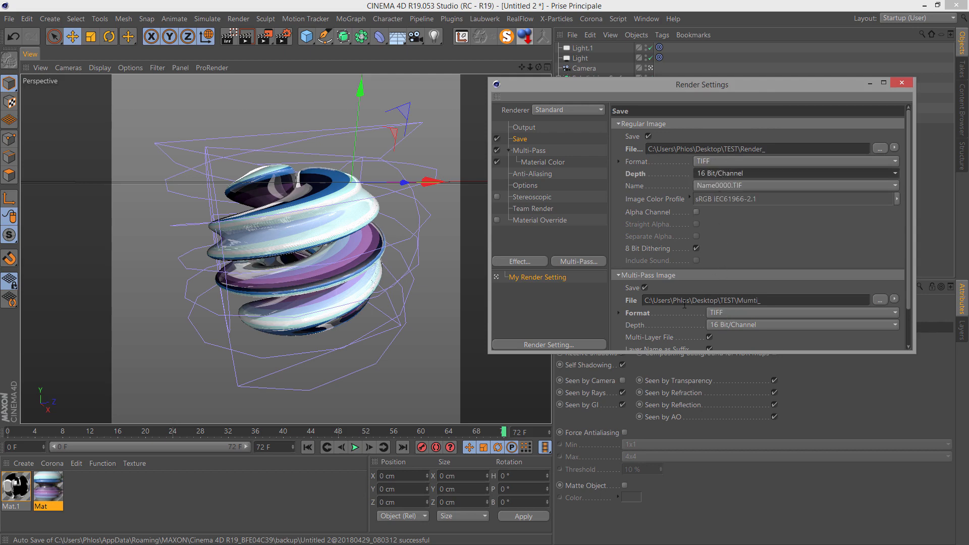
scroll(670, 327, down, 2)
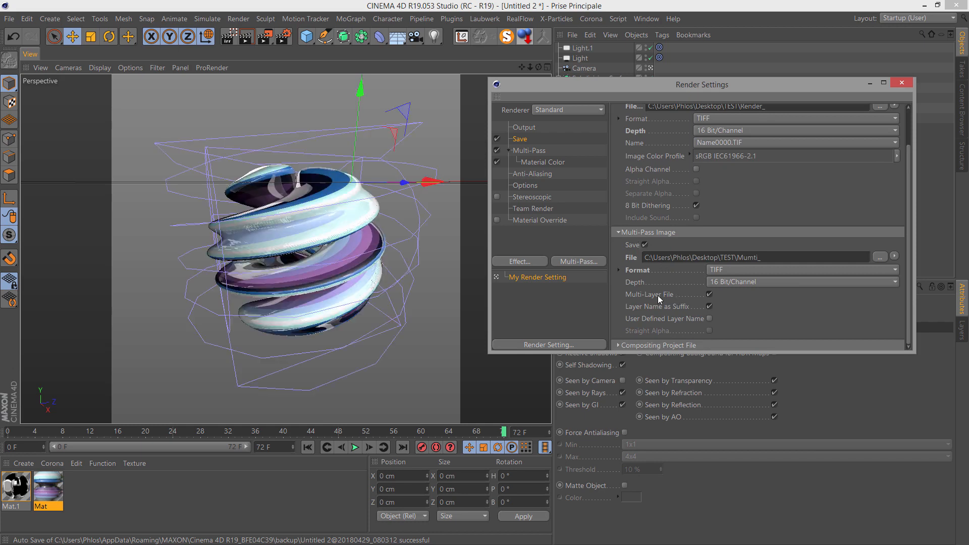
click(710, 295)
Switch the renderer to Physical with Medium sampling quality and close the render settings.
click(556, 110)
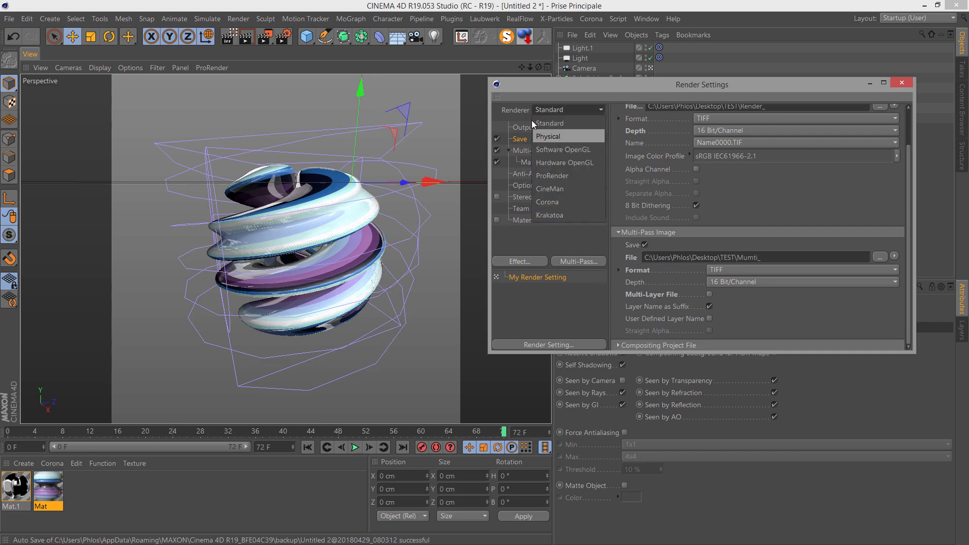
click(555, 136)
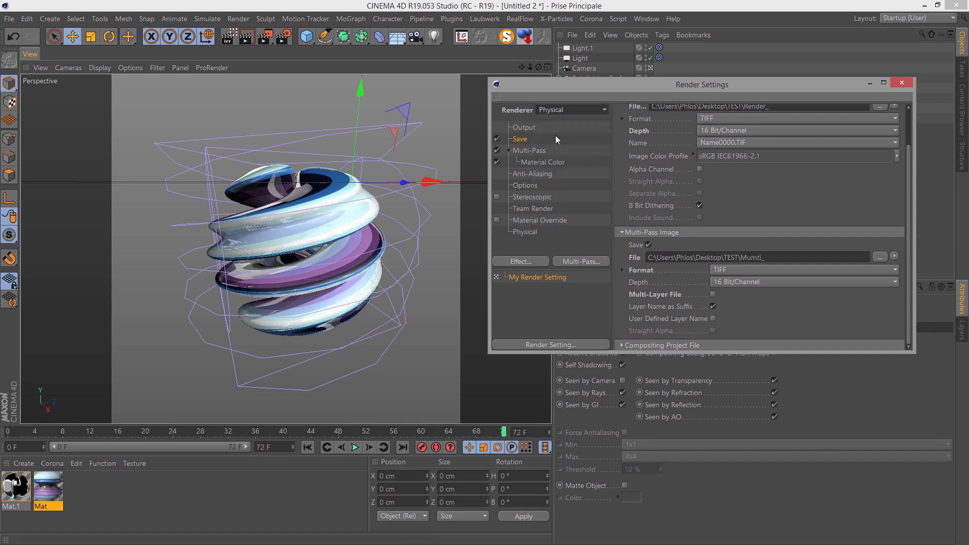
click(528, 234)
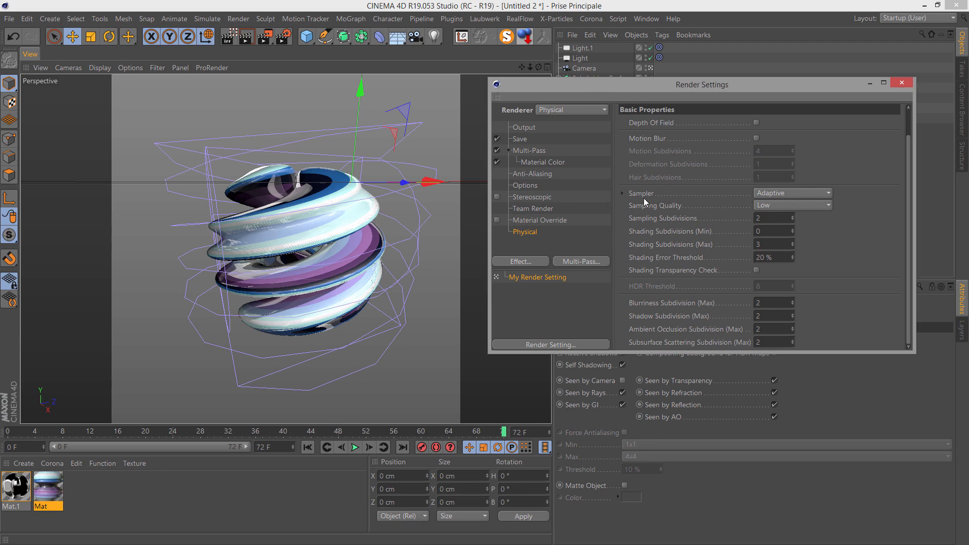
click(773, 208)
click(772, 248)
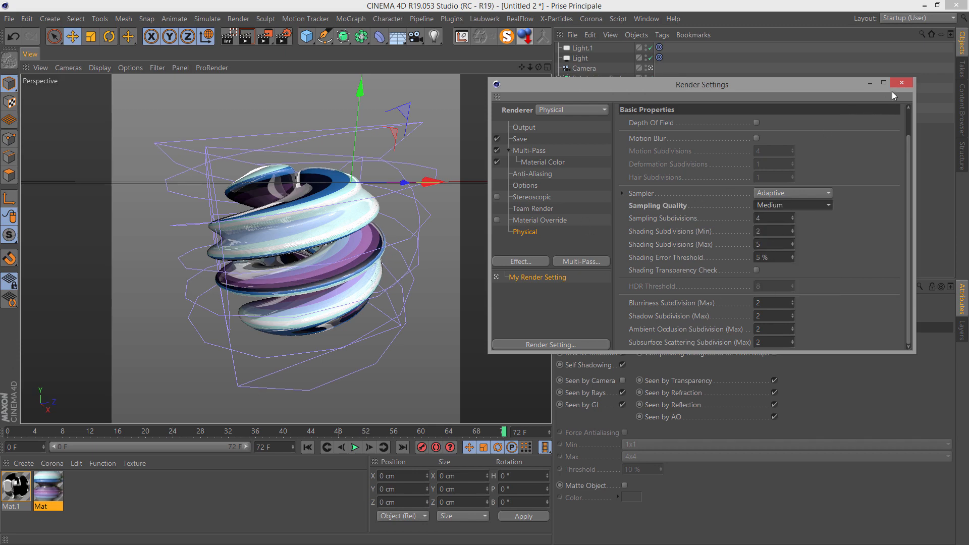
click(903, 84)
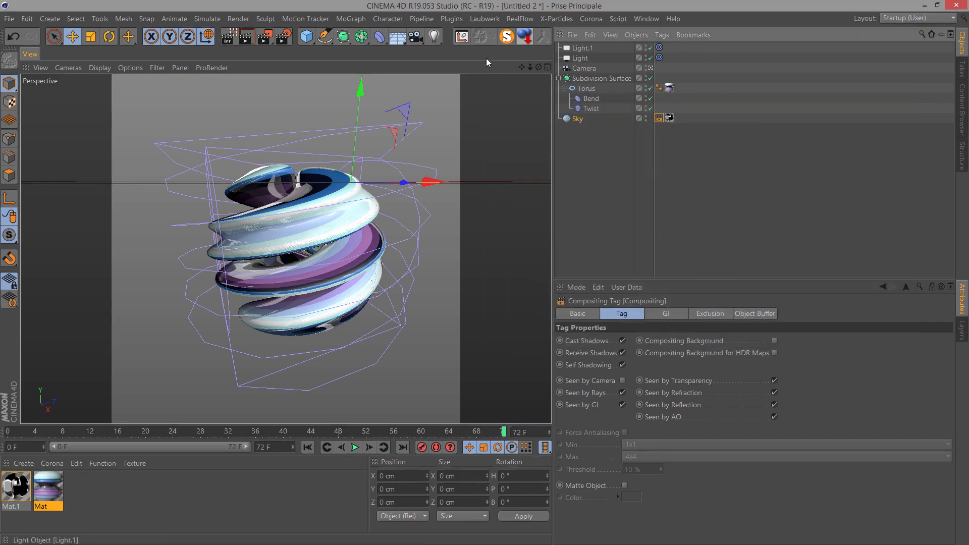
Frame the twisted torus more closely in the perspective view and render the scene to the Picture Viewer.
drag(531, 67, 487, 264)
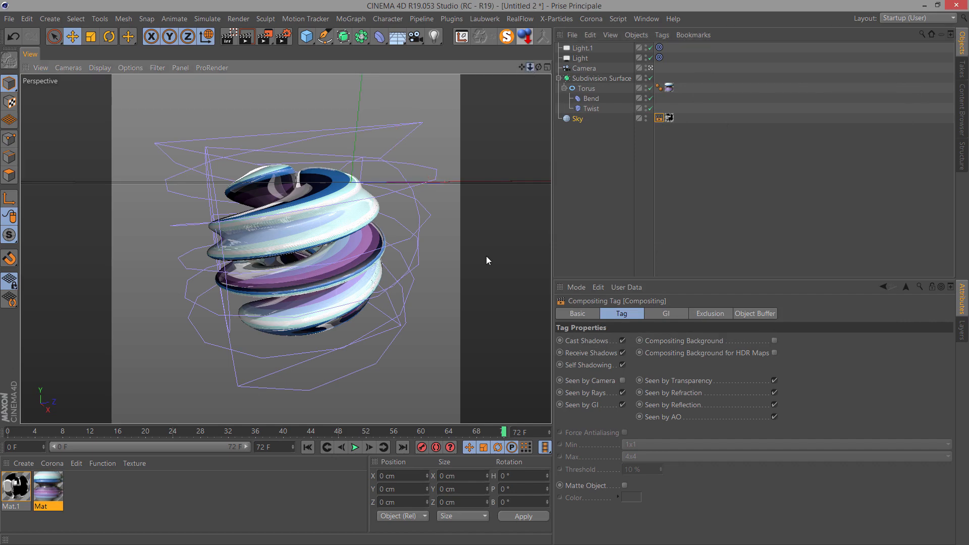
scroll(484, 272, up, 5)
drag(483, 274, 483, 274)
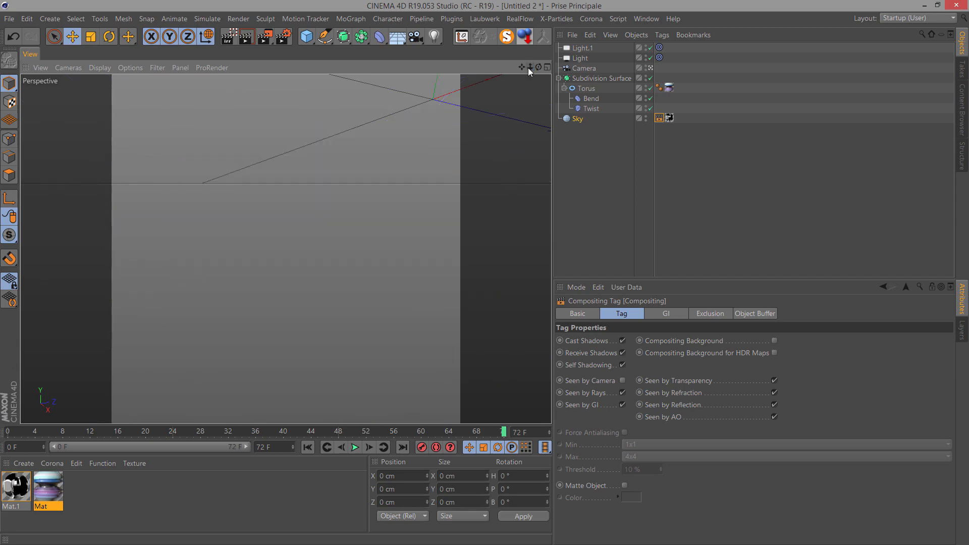
drag(521, 68, 485, 272)
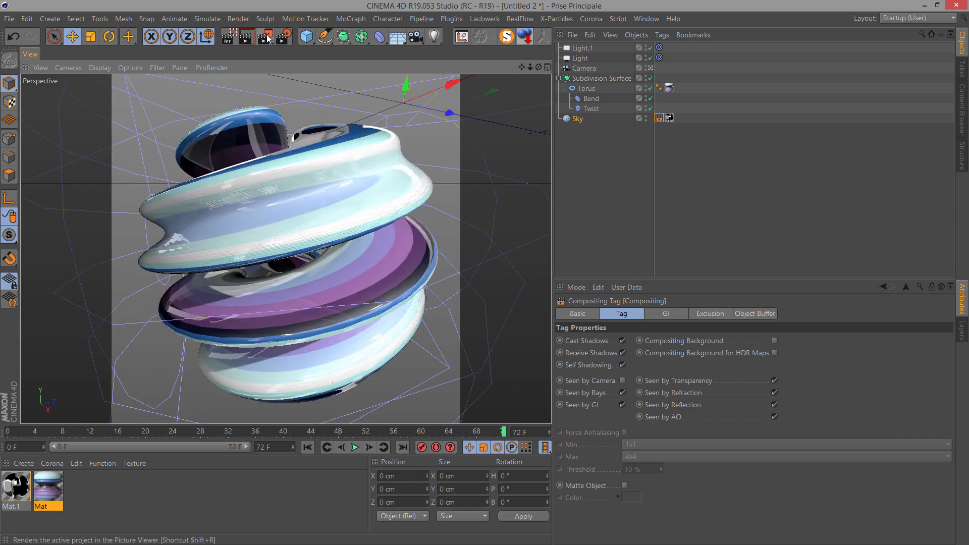
click(266, 37)
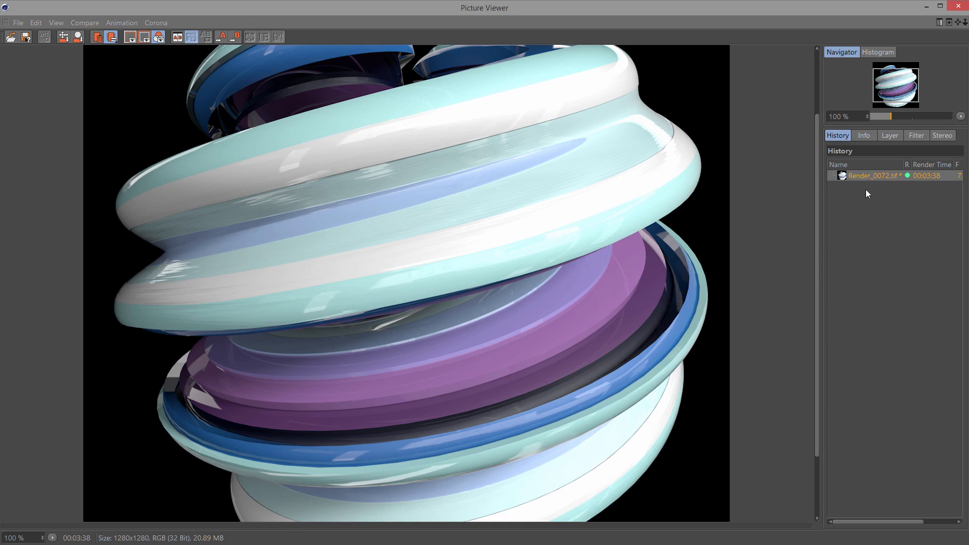
Check the Alpha Channel option in the render save settings and return to the rendered image.
drag(835, 10, 503, 272)
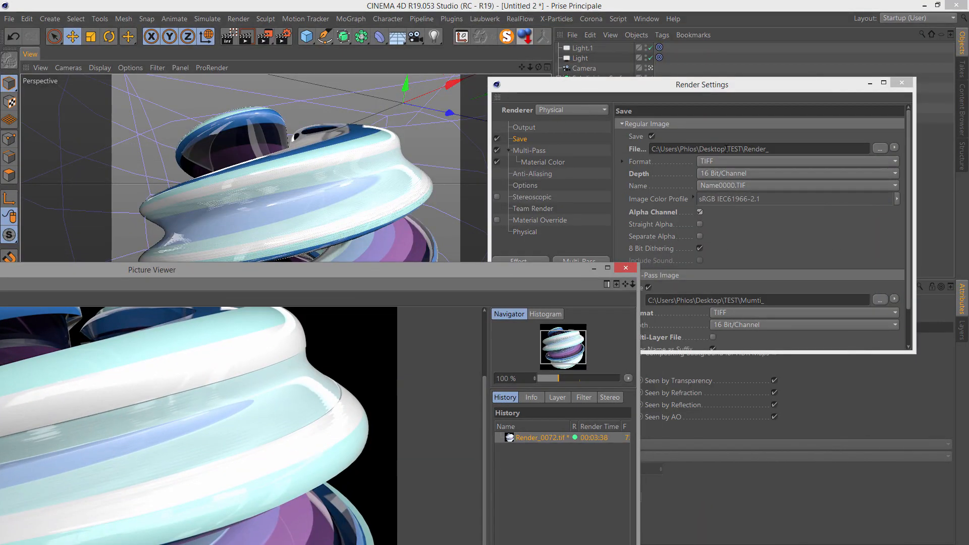
click(725, 87)
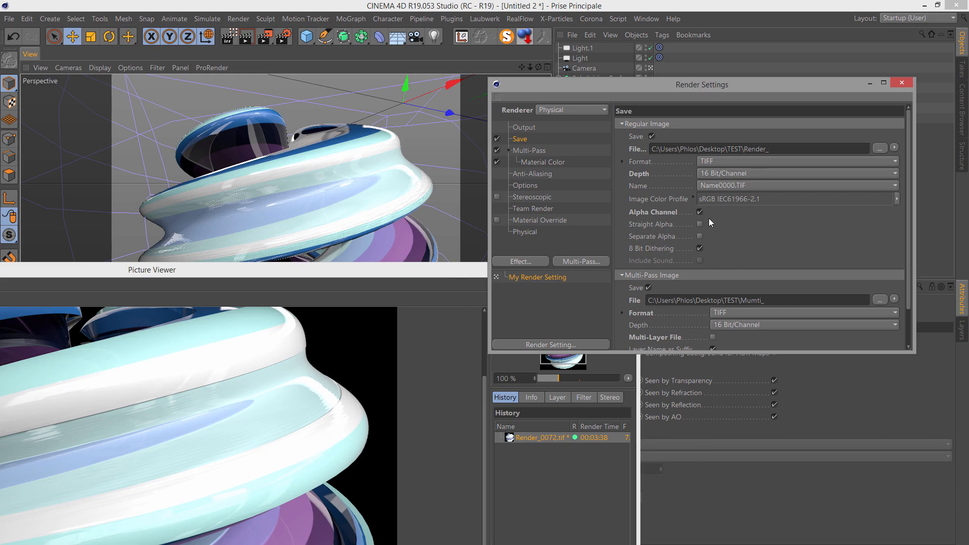
drag(419, 273, 707, 11)
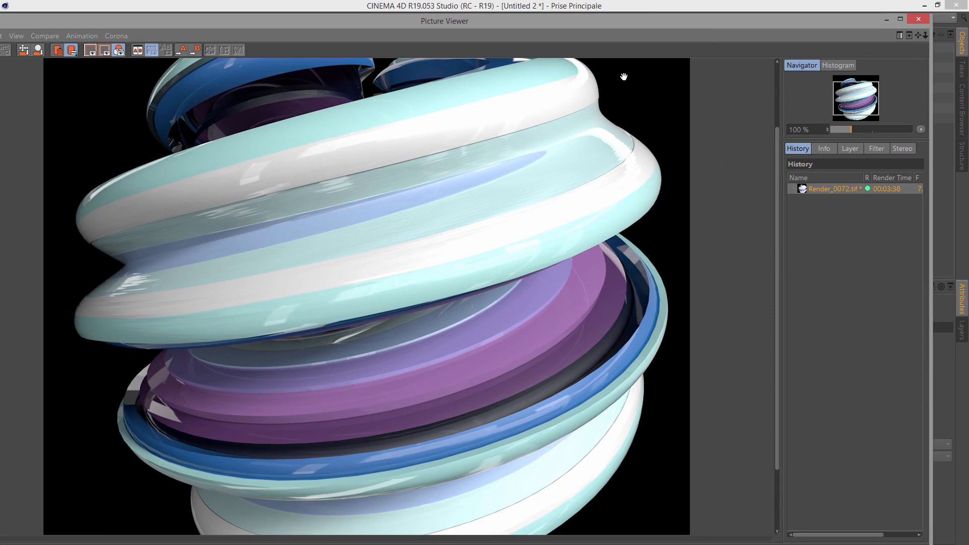
Inspect the Material Color layer in Single-Pass mode, and close the Picture Viewer and render settings.
click(843, 149)
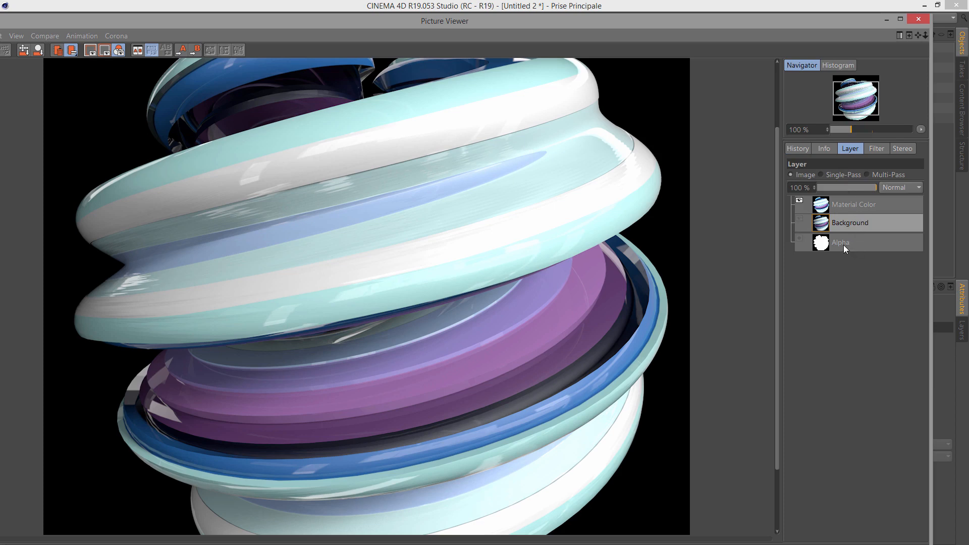
click(848, 204)
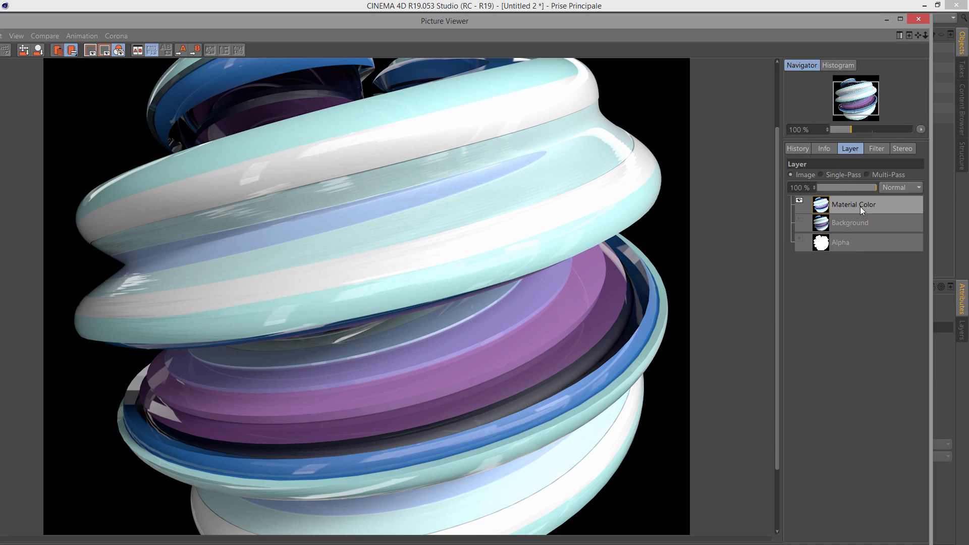
click(821, 174)
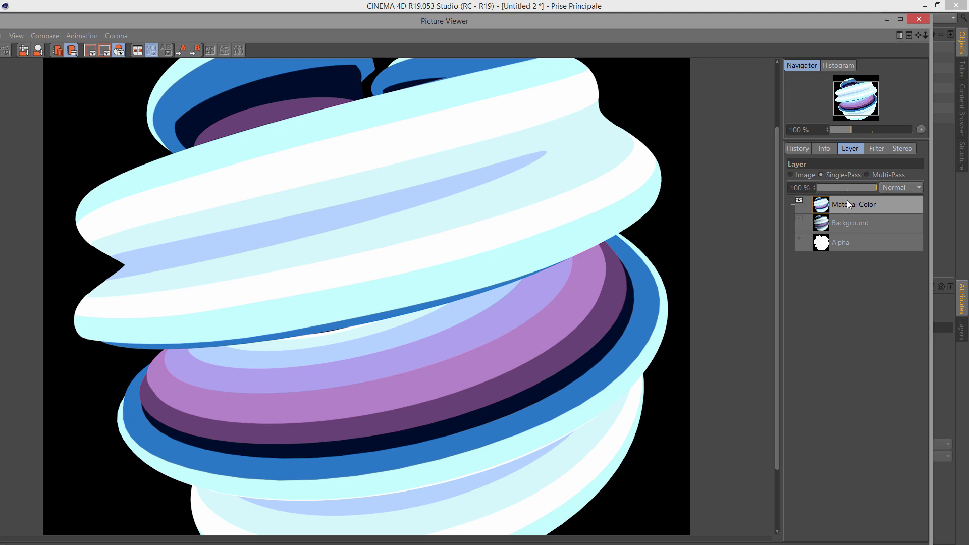
click(798, 149)
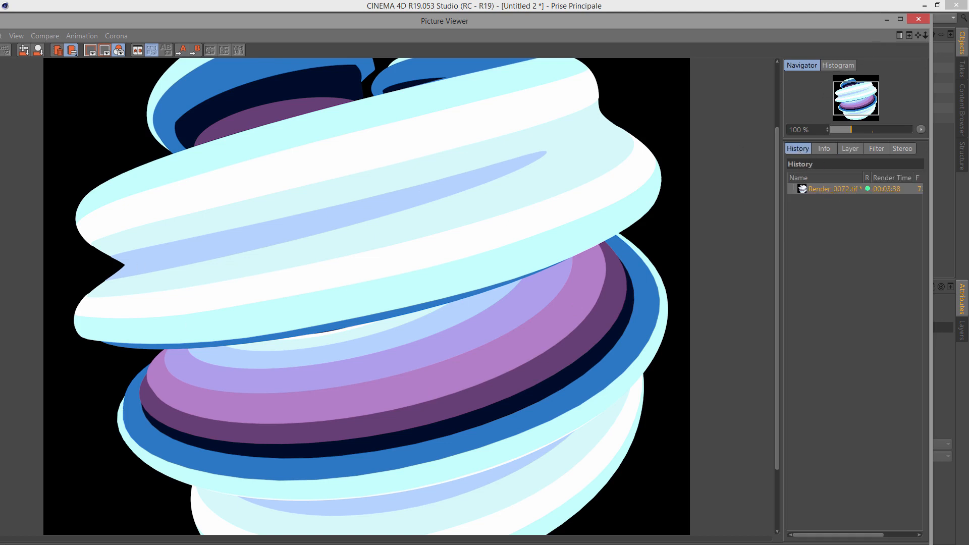
click(918, 19)
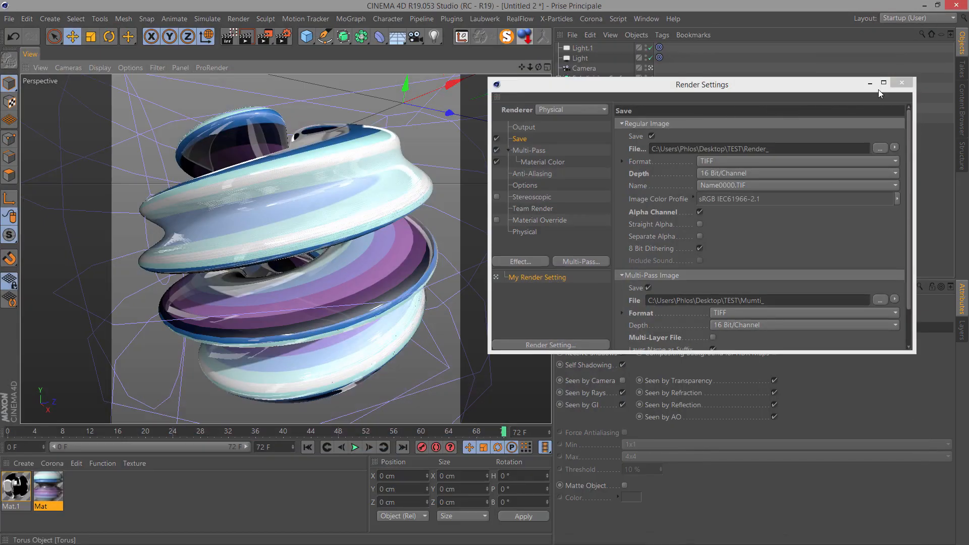
click(902, 84)
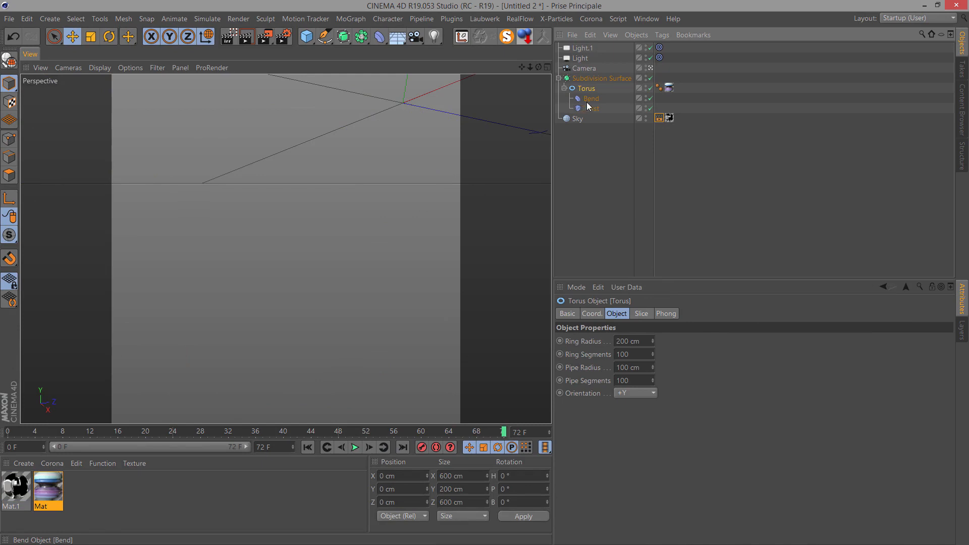
click(591, 99)
click(590, 110)
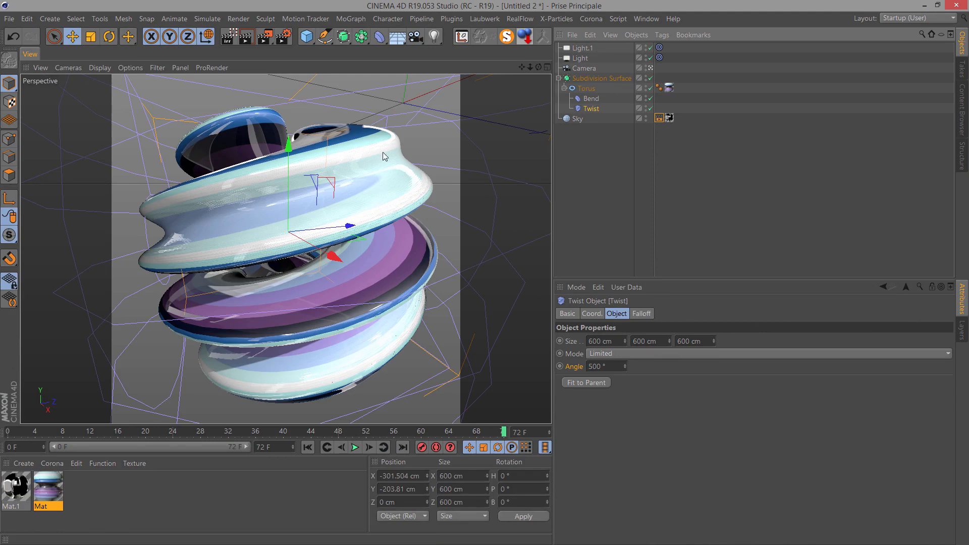
click(755, 125)
click(592, 108)
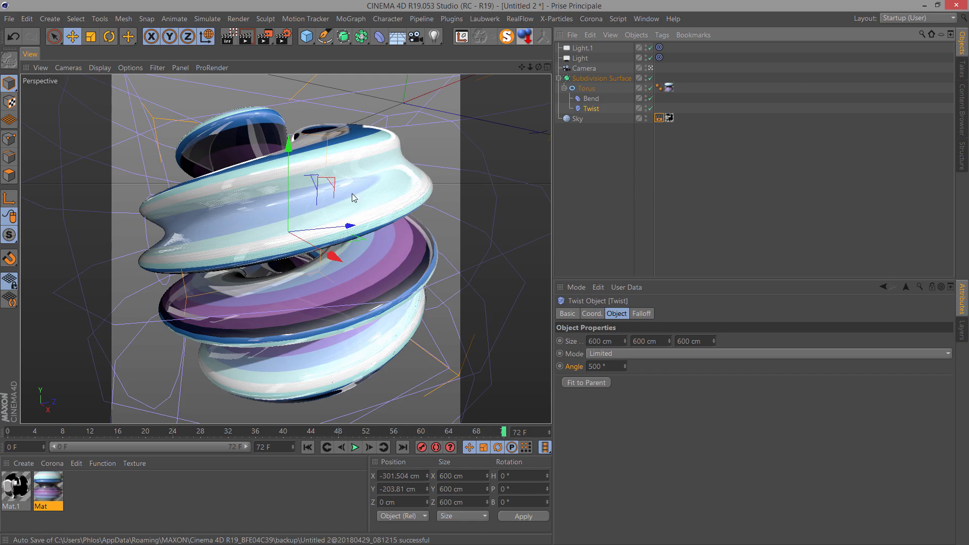
click(61, 170)
Switch to After Effects and play a RAM preview of the composition named new.
key(alt+Tab)
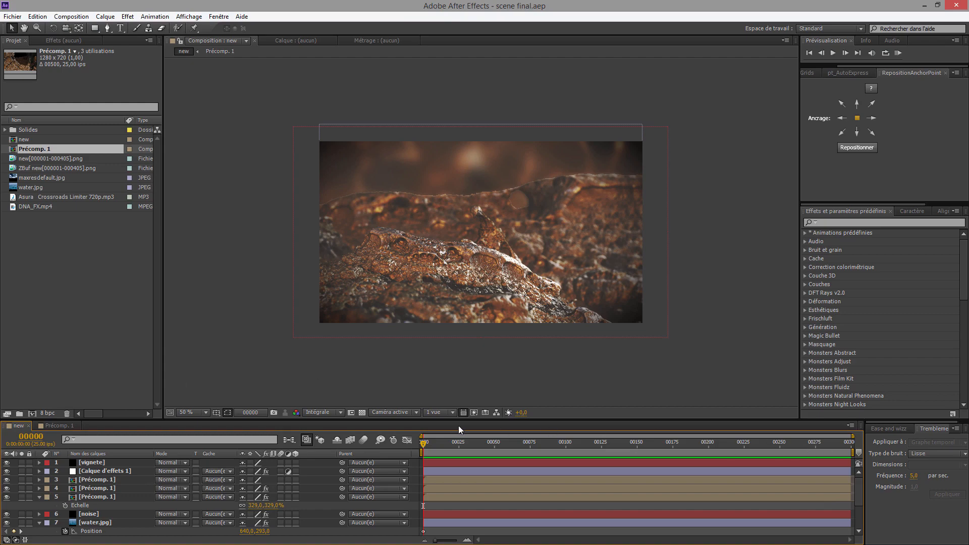
drag(426, 448, 396, 465)
click(898, 53)
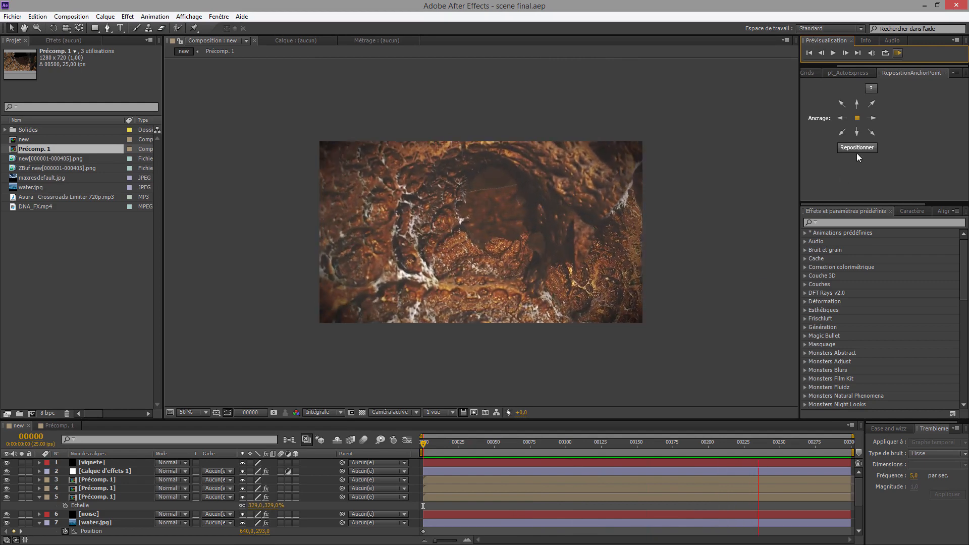
click(898, 54)
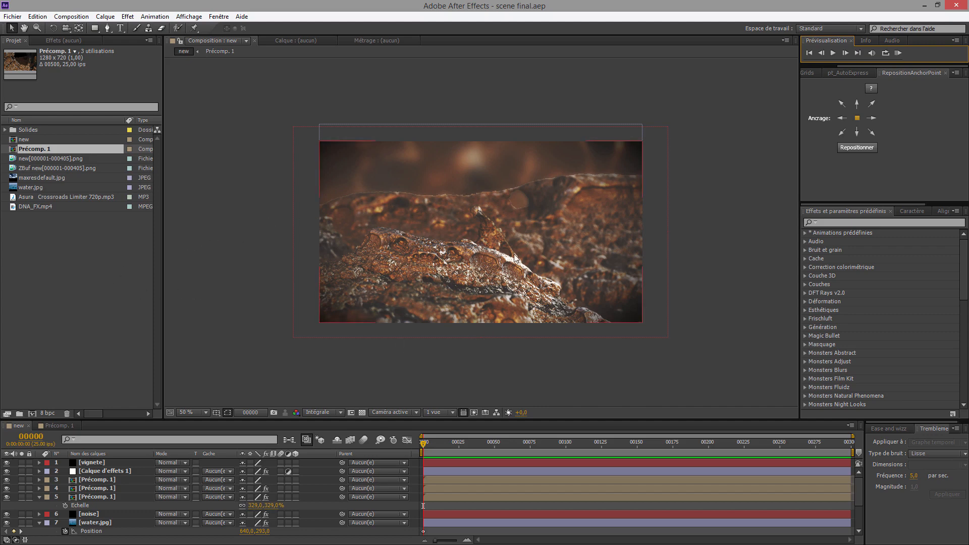
Delete all items from the scene final.aep project, including the folders and their contents.
drag(45, 243, 6, 120)
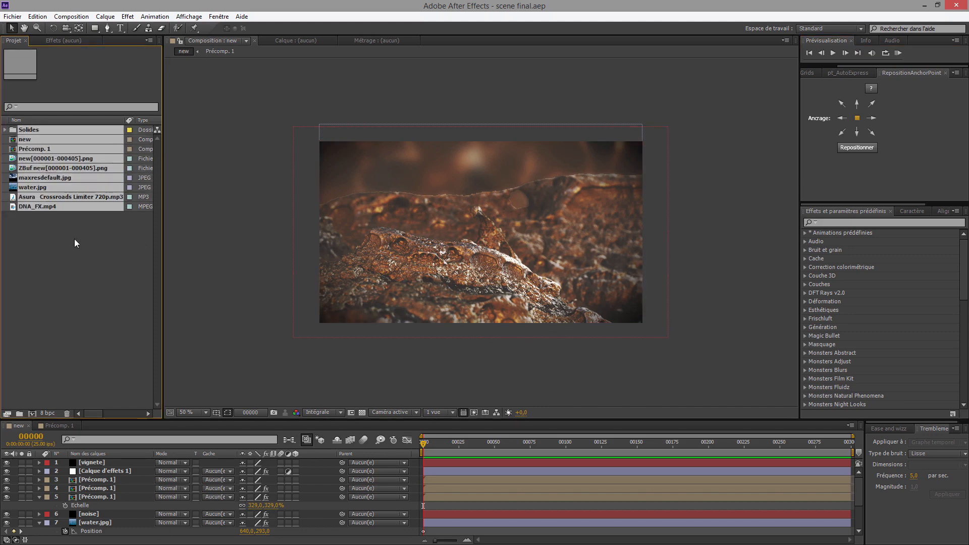
key(Delete)
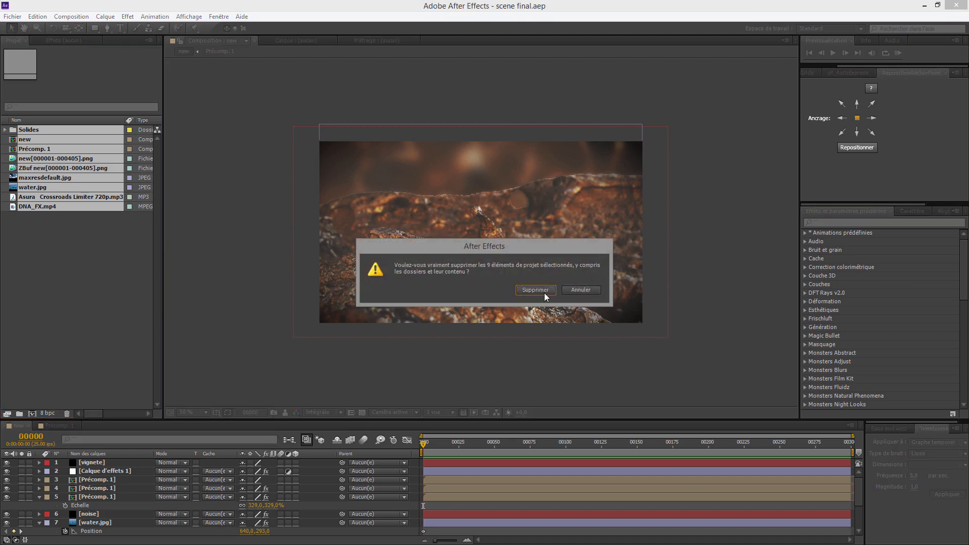
click(537, 292)
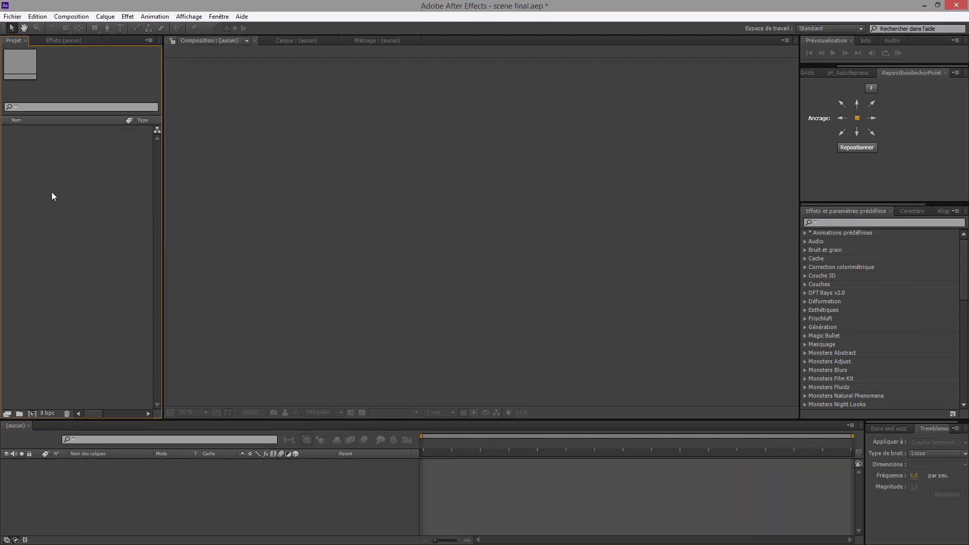
Import Render_0072.tif from the desktop's TEST folder with alpha set to Direct - sans cache, and create a composition from it.
double_click(75, 150)
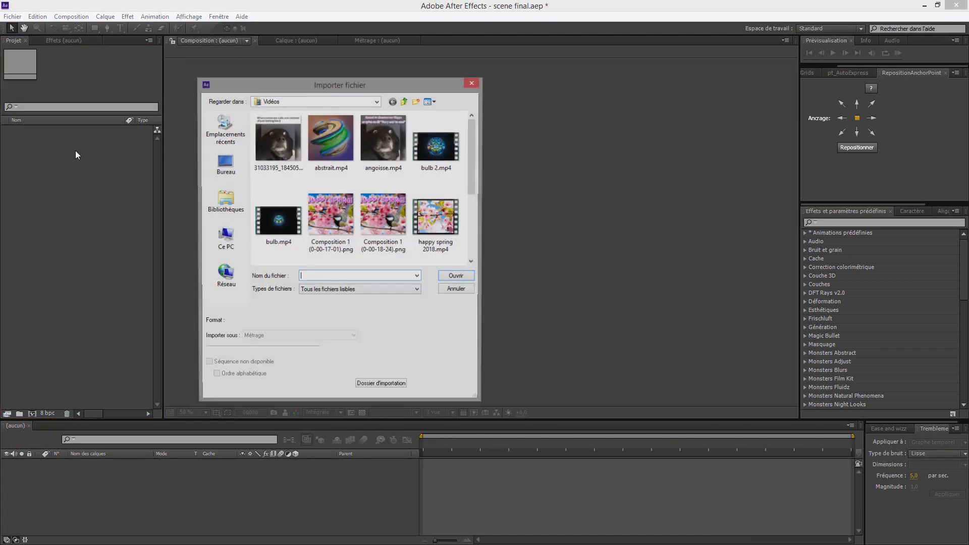
click(225, 164)
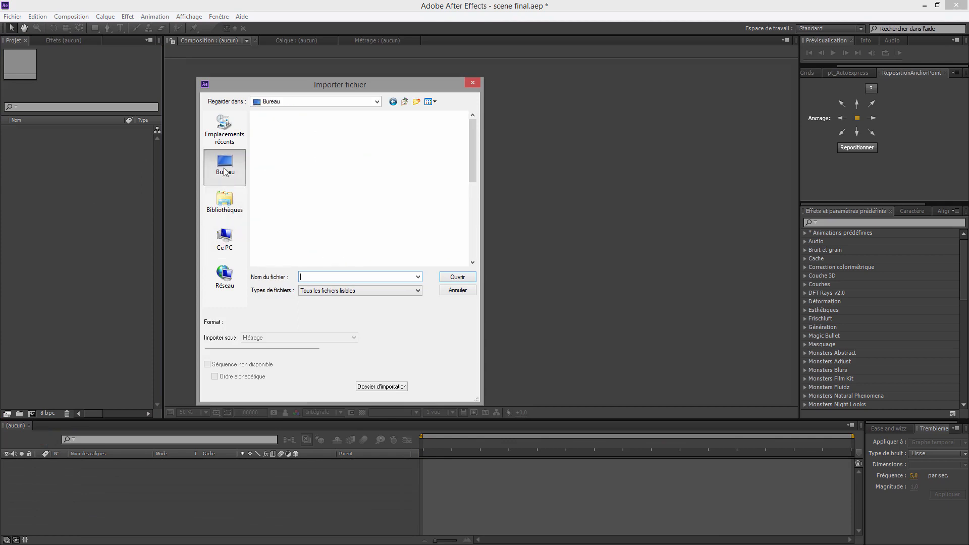
scroll(291, 218, down, 3)
scroll(282, 214, up, 1)
scroll(272, 210, down, 1)
double_click(270, 208)
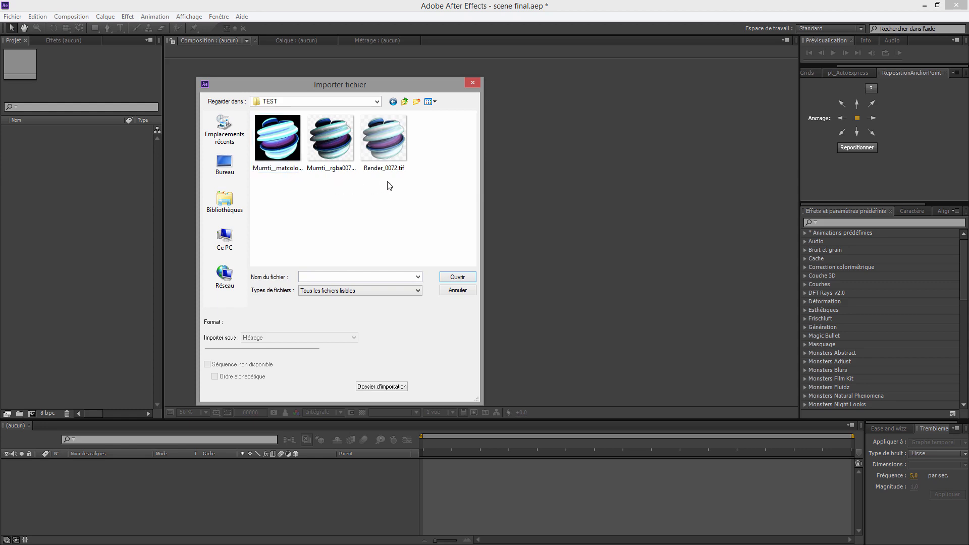
click(380, 145)
key(Return)
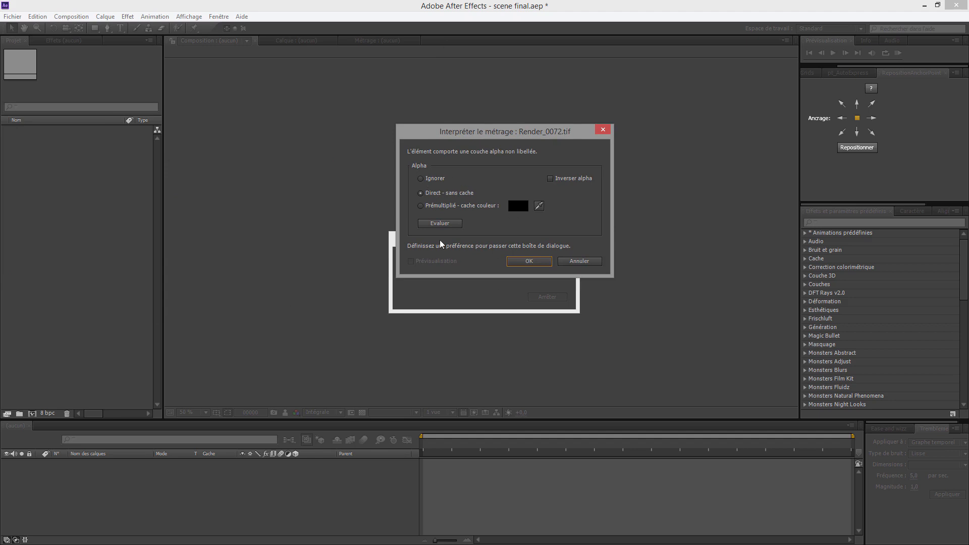
click(526, 261)
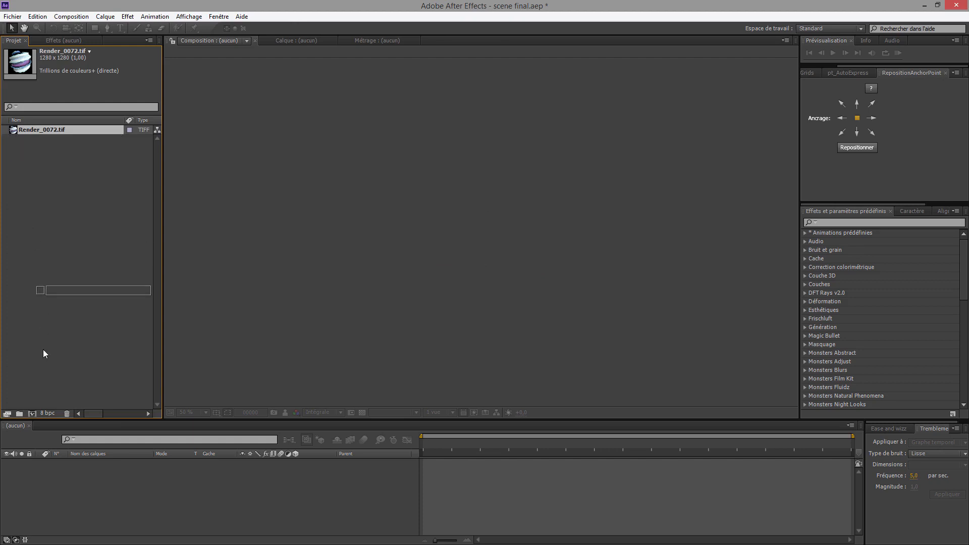
click(32, 414)
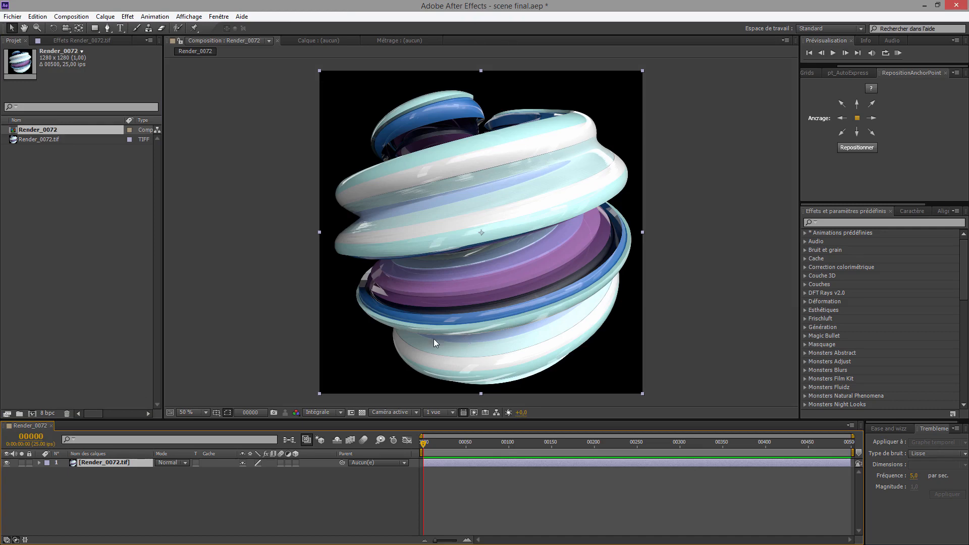
Toggle the composition's transparency grid to check the alpha around the rendered torus.
click(361, 412)
click(362, 412)
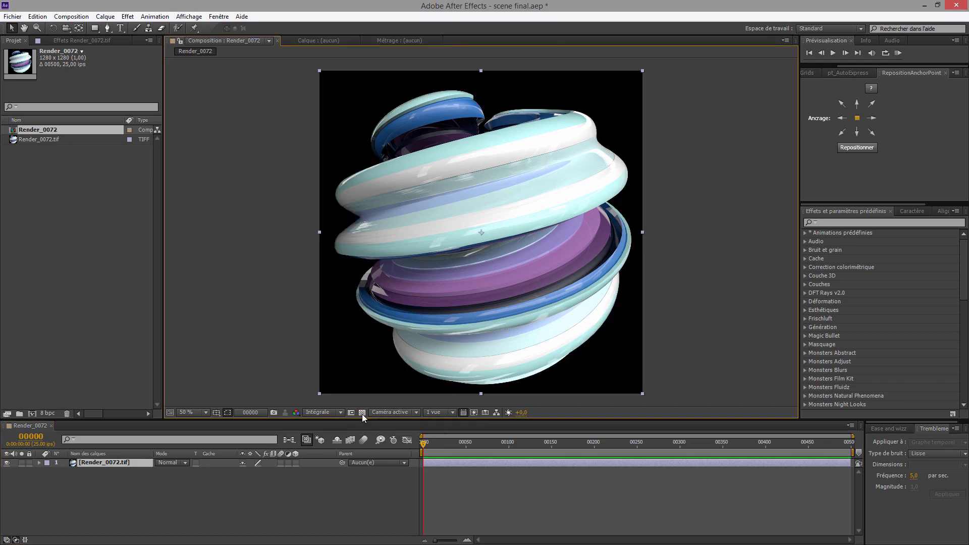
click(362, 413)
click(362, 413)
click(362, 412)
click(362, 413)
click(362, 413)
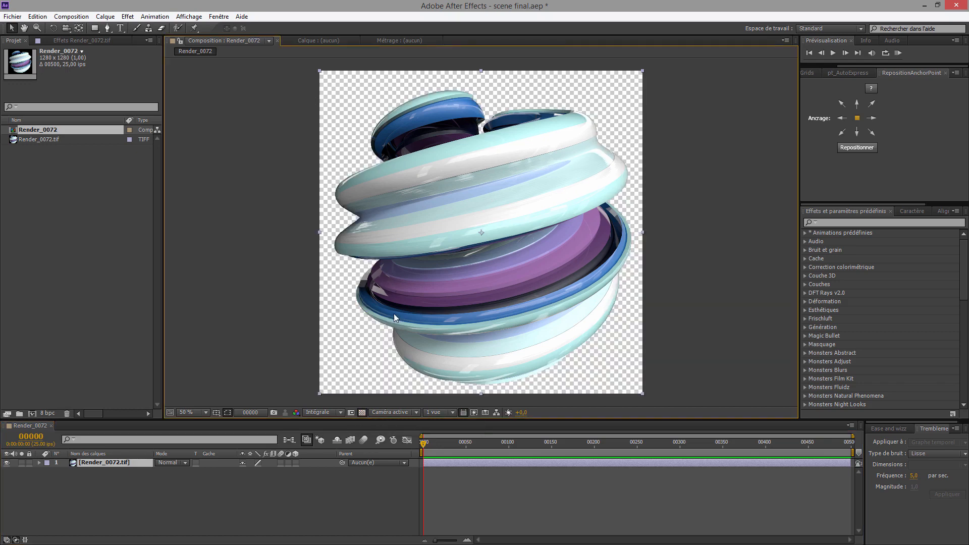
click(362, 412)
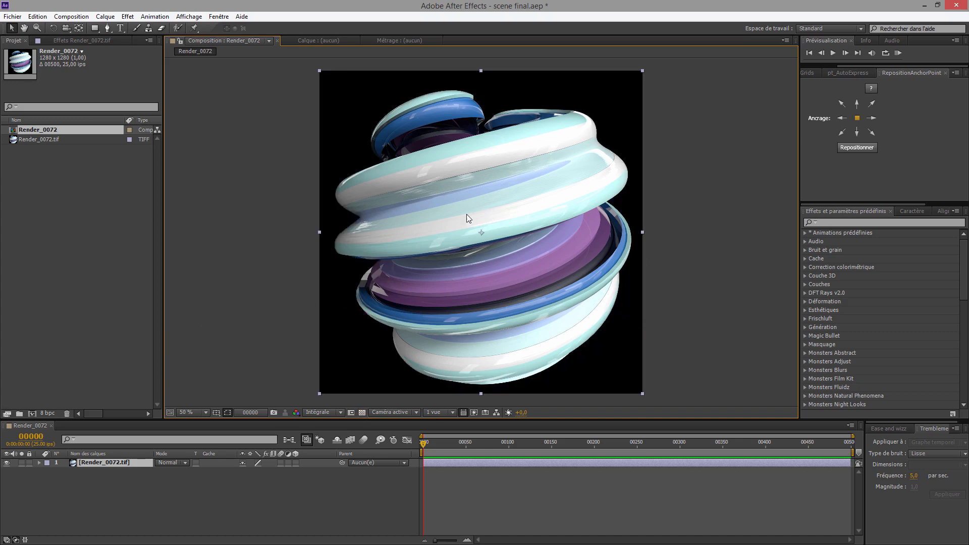
Import Mumti__matcolor0072.tif from the TEST folder and place it above the Render_0072.tif layer in the composition.
click(47, 171)
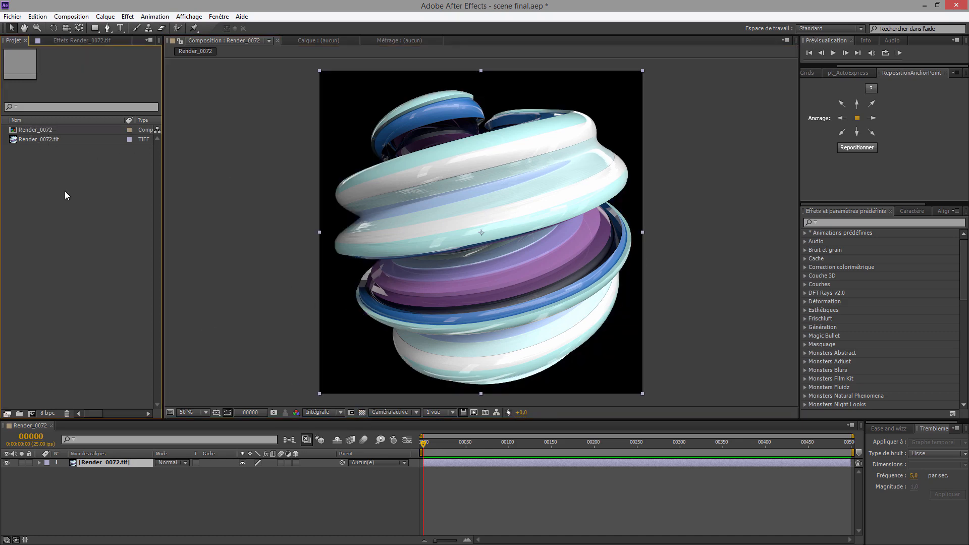
double_click(84, 187)
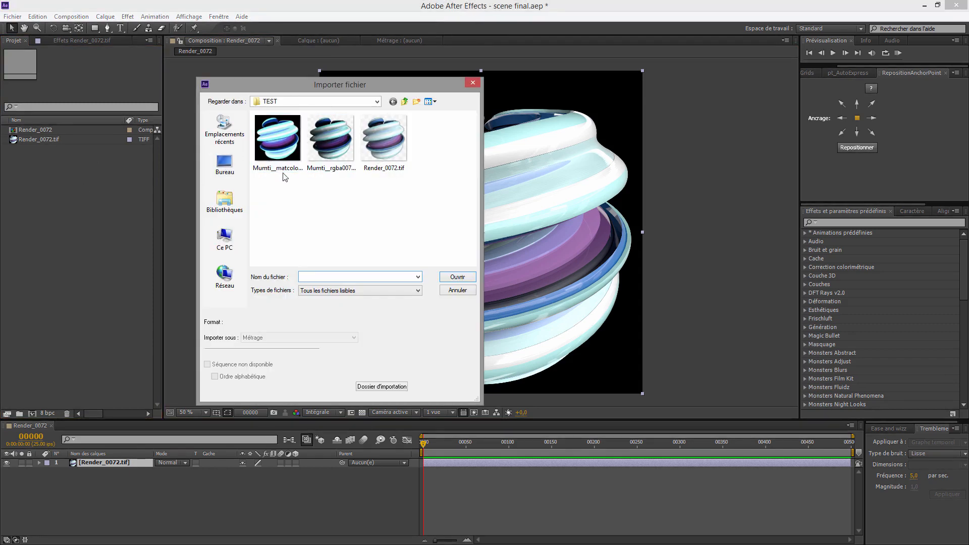
click(276, 141)
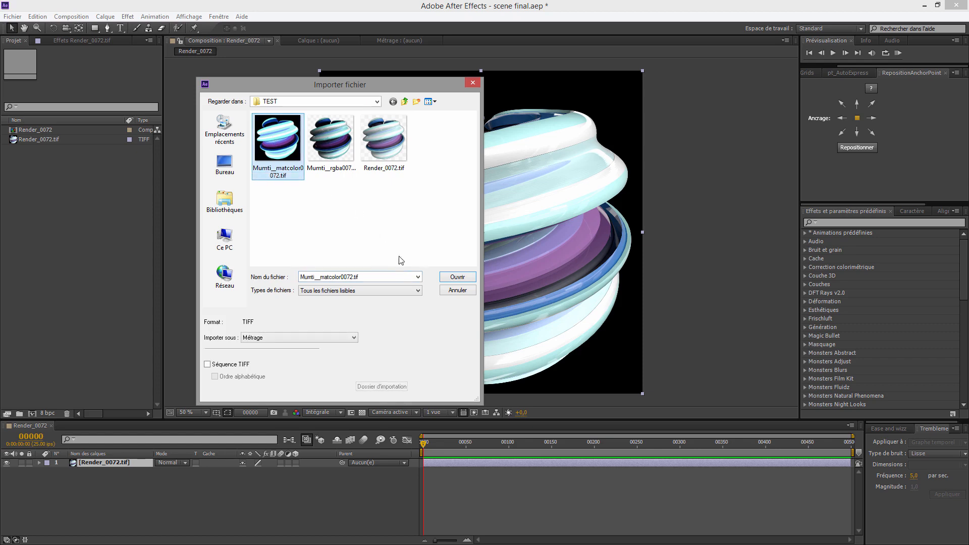
click(457, 277)
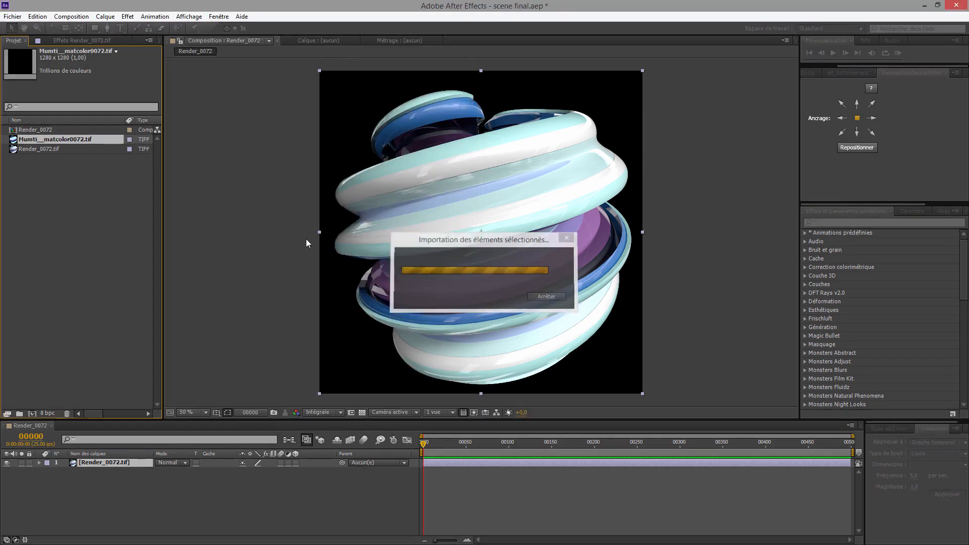
drag(83, 459, 83, 457)
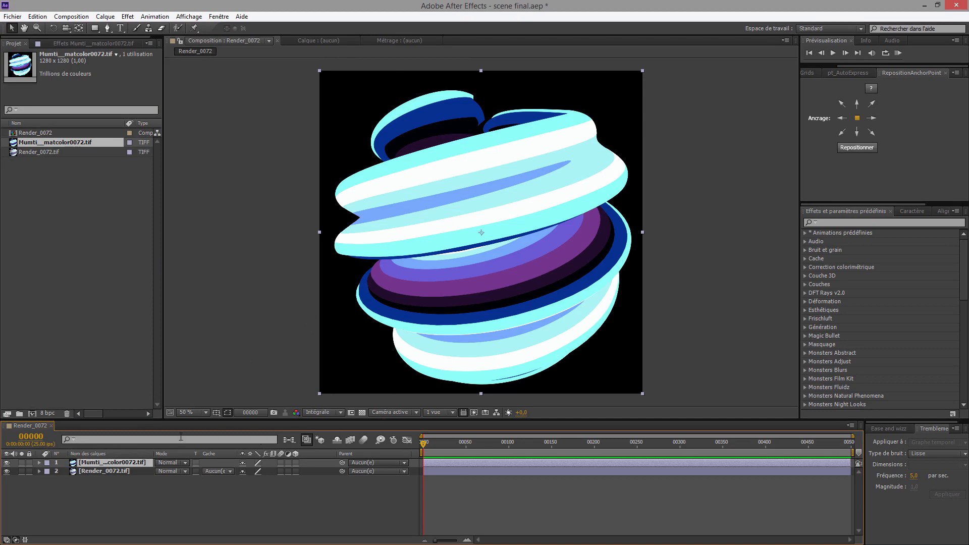
Apply the Masquage par couleur effect to the Mumti__matcolor0072.tif layer and sample the torus's dark blue stripe as Couleur de découpe.
right_click(84, 467)
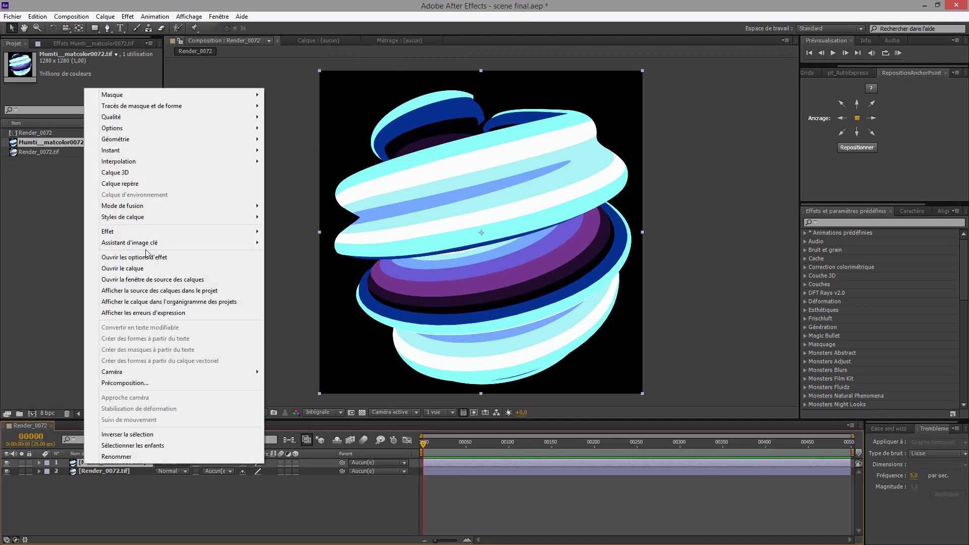
mouse_move(148, 235)
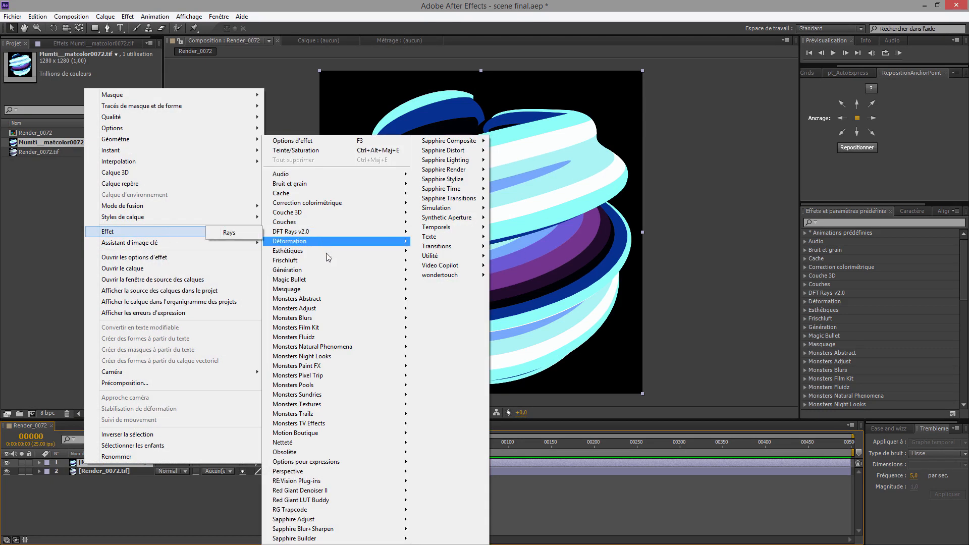
mouse_move(335, 279)
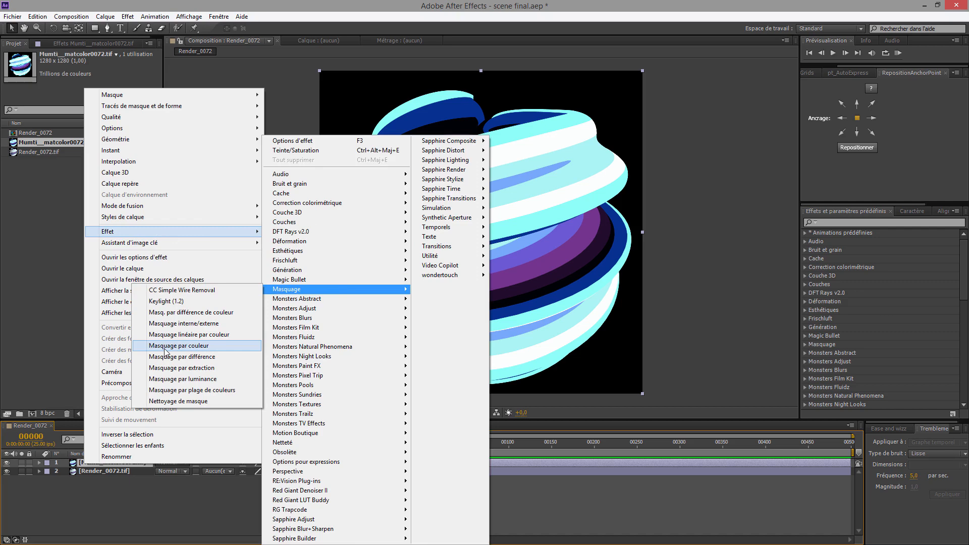
click(201, 347)
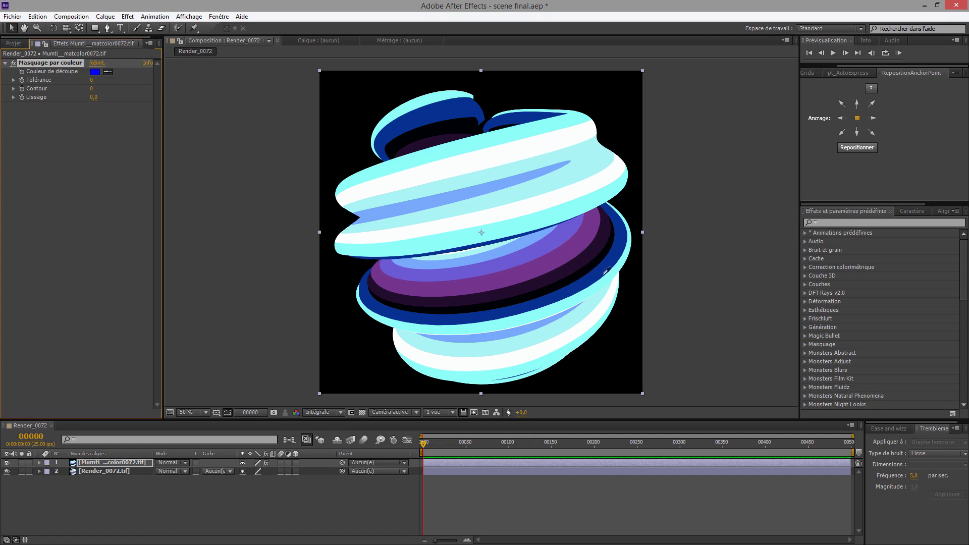
click(613, 259)
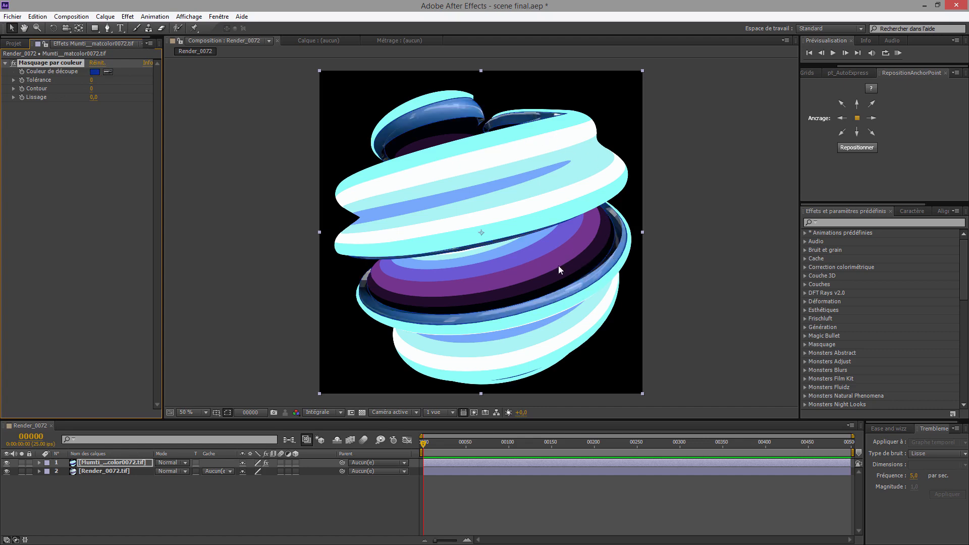
Hide the Render_0072.tif layer and turn on the transparency grid to inspect the edges of the keyed-out stripe.
scroll(540, 296, up, 4)
scroll(539, 295, down, 4)
click(7, 471)
click(107, 474)
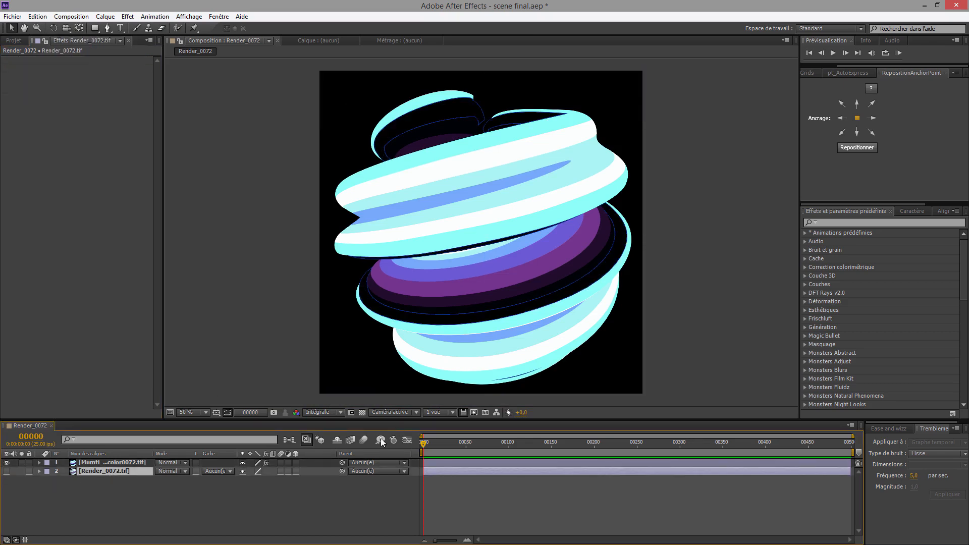
click(362, 413)
key(period)
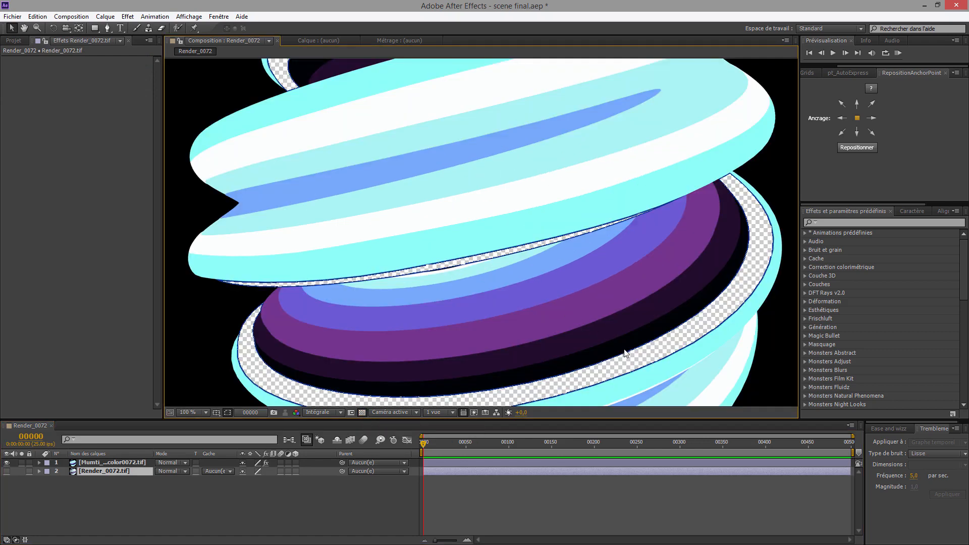
Try raising the Tolérance of the material color layer's Masquage par couleur effect to about 145.
click(95, 461)
key(period)
key(comma)
key(period)
key(period)
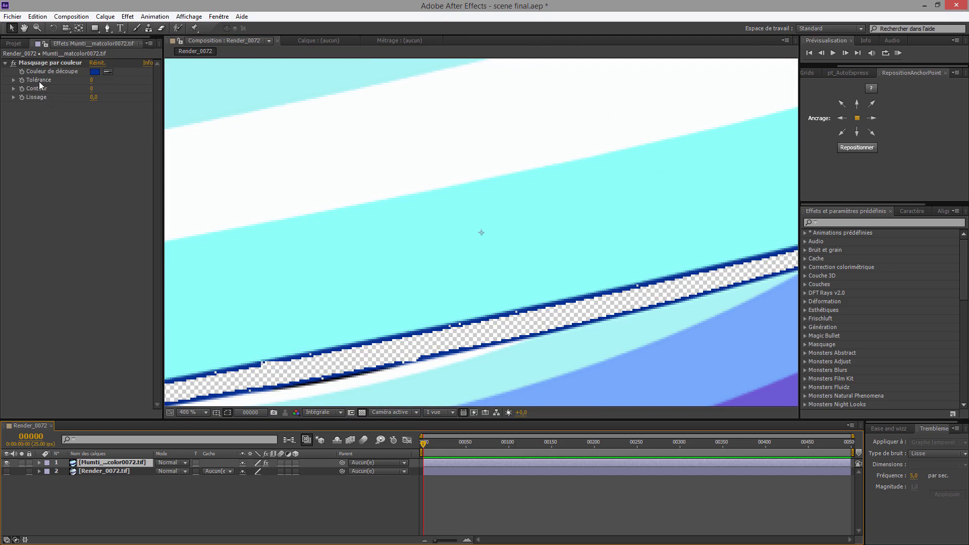
drag(92, 80, 174, 77)
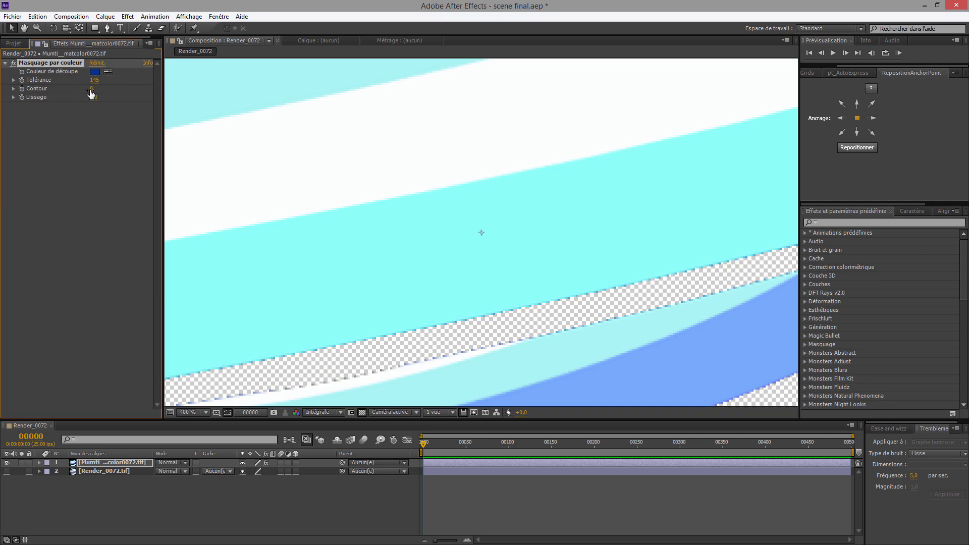
Set the Contour of the Masquage par couleur effect to 1.
drag(91, 89, 95, 89)
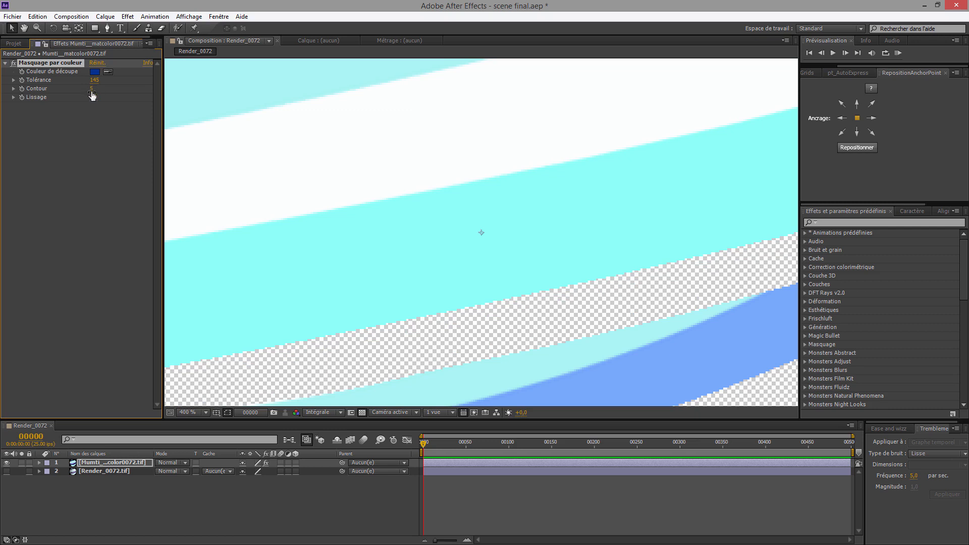
click(93, 90)
text(1)
key(Return)
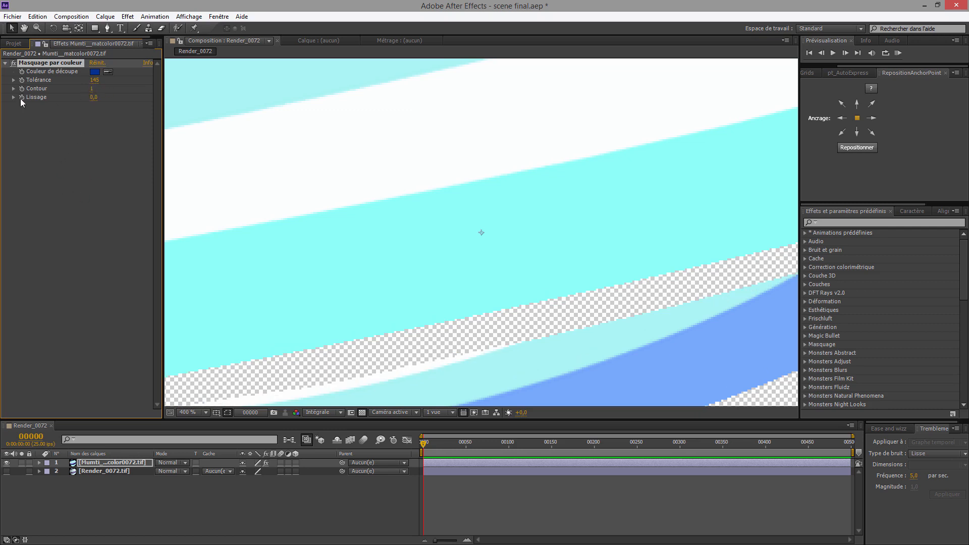
Set the color key's Lissage to about 4,9 and lower its Tolérance to about 8.
drag(93, 98, 119, 100)
scroll(371, 274, down, 6)
scroll(370, 274, up, 2)
scroll(371, 274, down, 2)
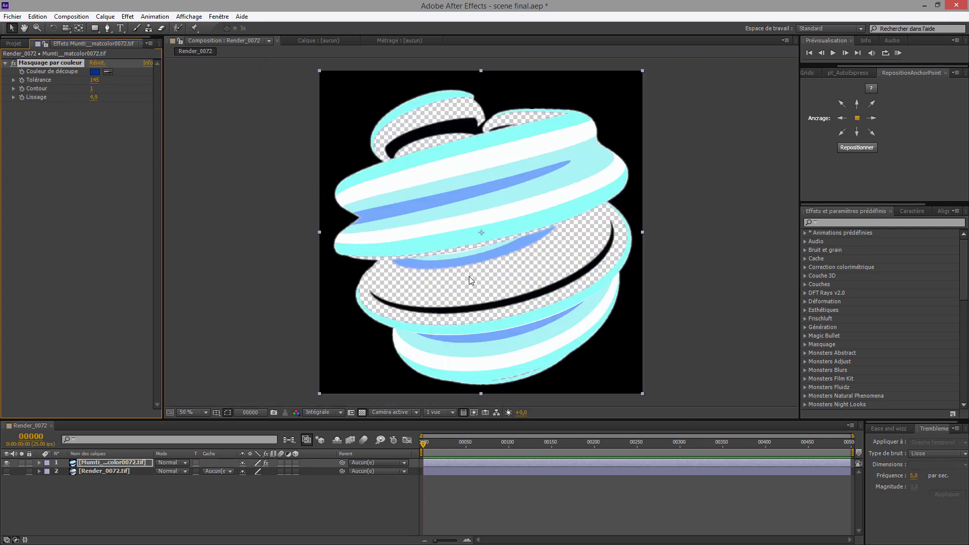
drag(95, 80, 3, 88)
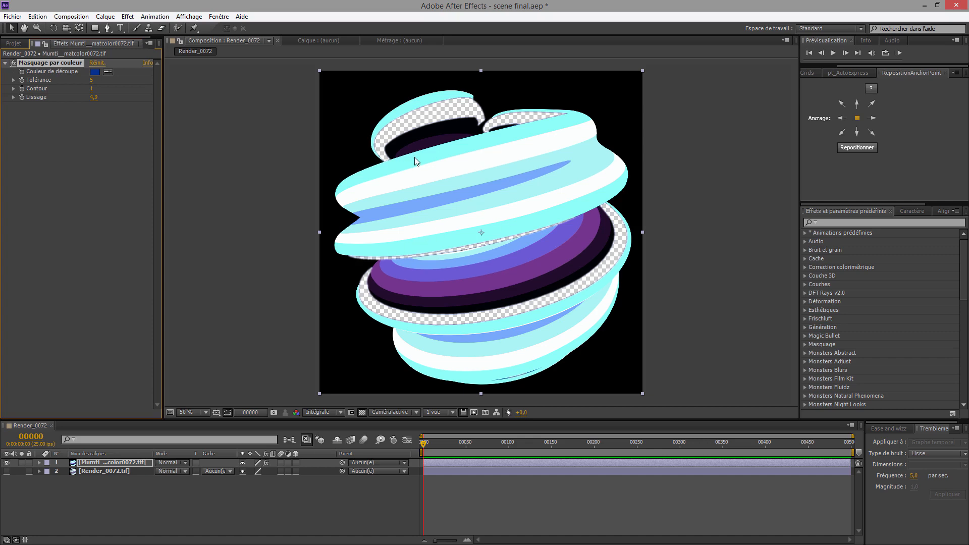
Duplicate the Render_0072.tif layer and set the upper copy's track matte to Luminance [Mumti__matcolor0072.tif].
click(90, 469)
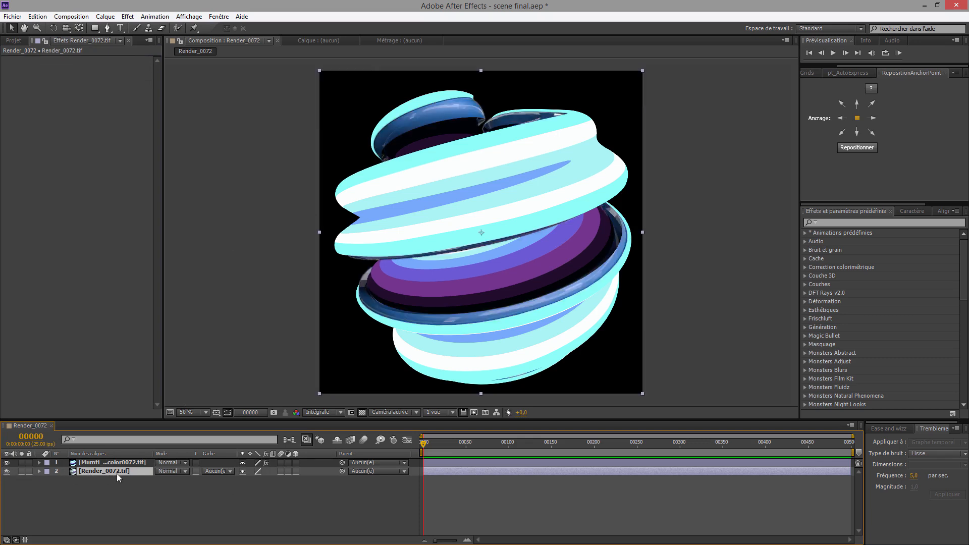
key(ctrl+d)
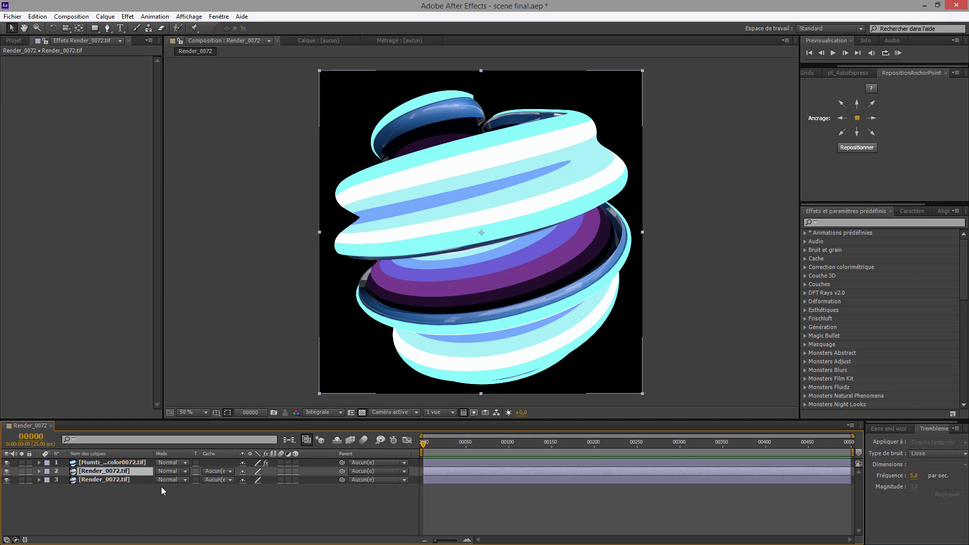
click(217, 471)
click(246, 521)
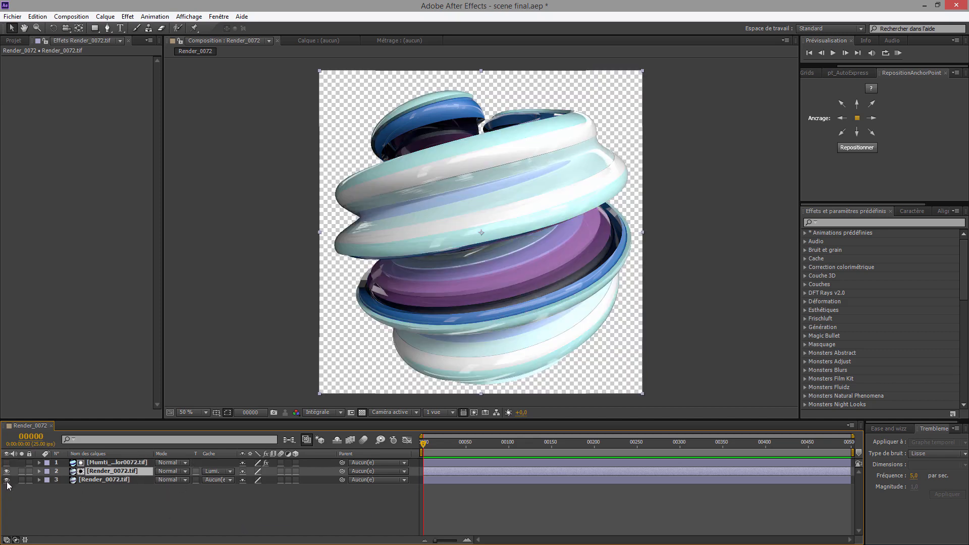
Hide the original render layer beneath and change the upper copy's track matte to Alpha inversé [Mumti__matcolor0072.tif].
click(8, 481)
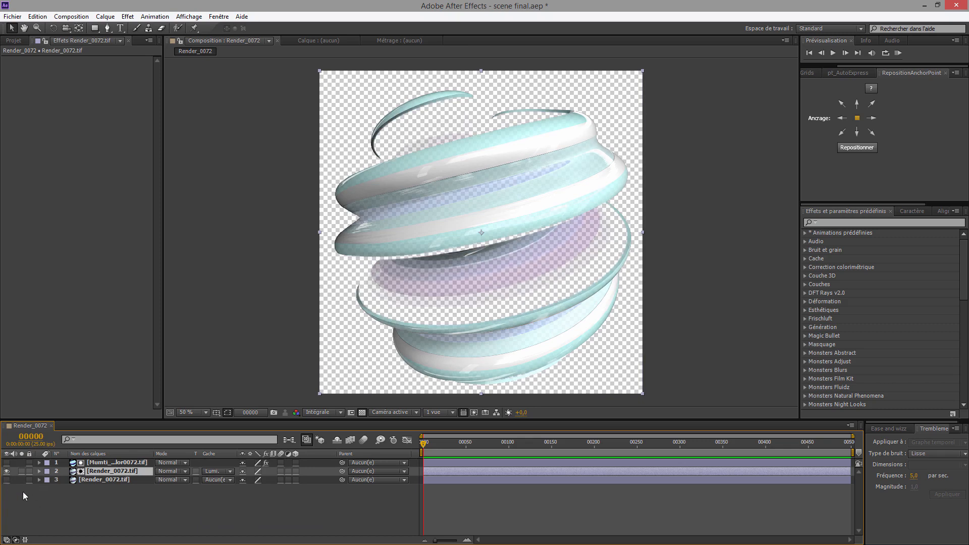
click(121, 481)
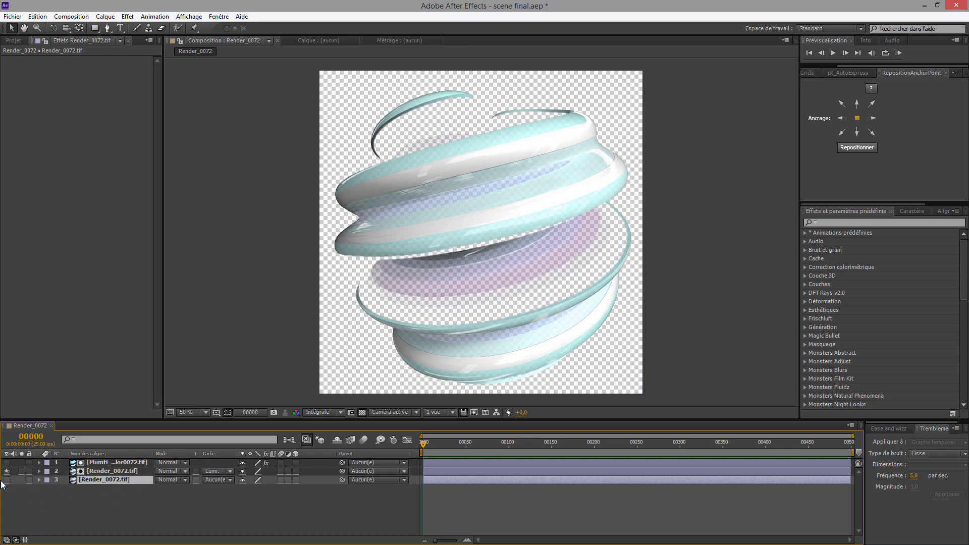
click(217, 471)
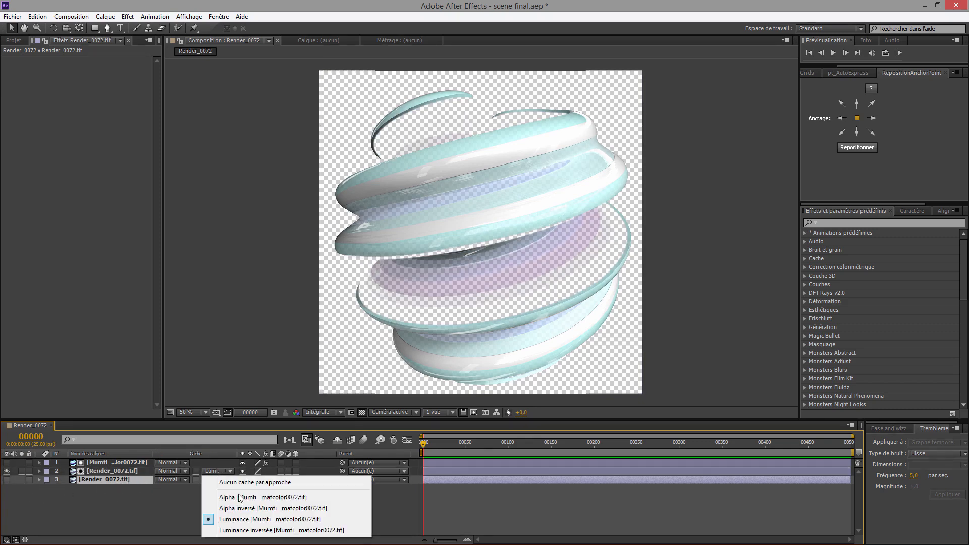
click(250, 511)
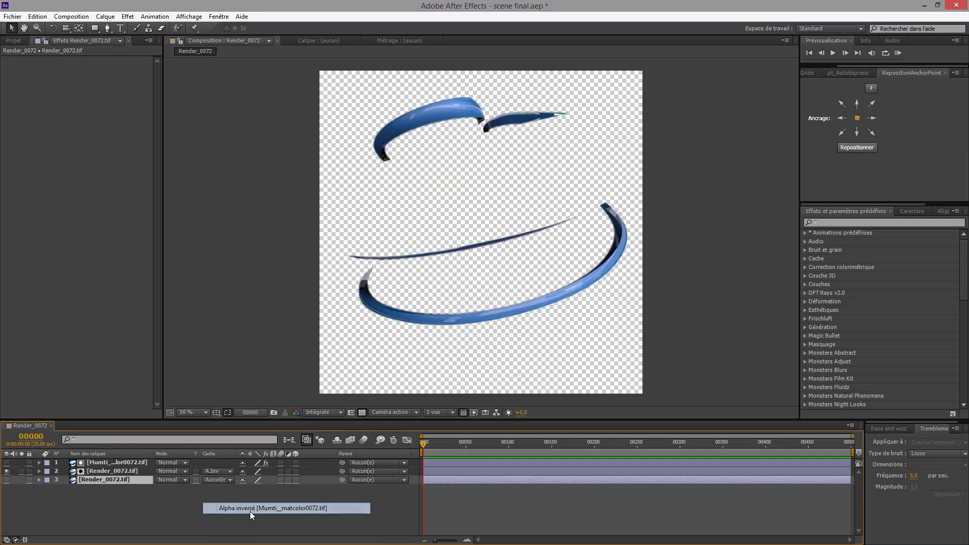
click(208, 472)
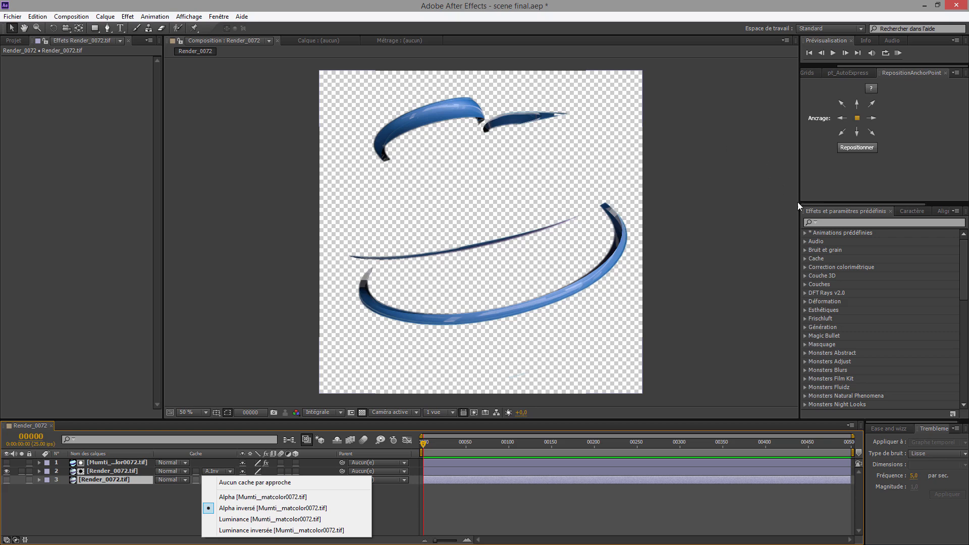
Select the matted render copy, search the effects for "lueur" and pick Lueur diffuse.
click(84, 471)
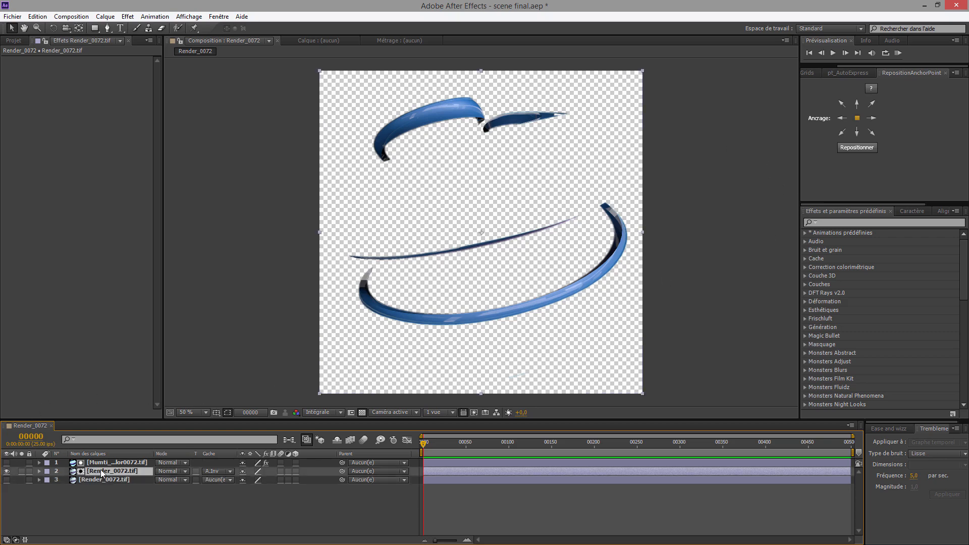
click(839, 224)
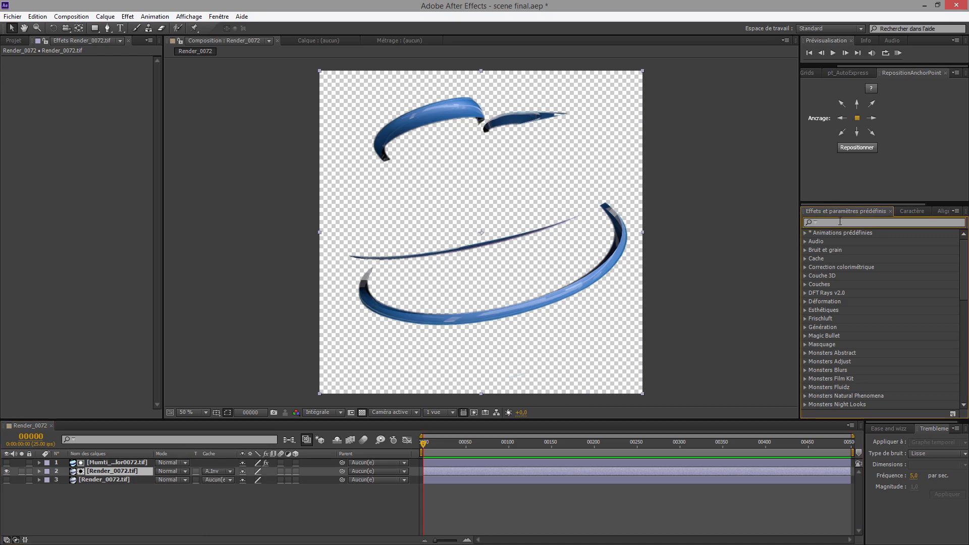
text(lueur)
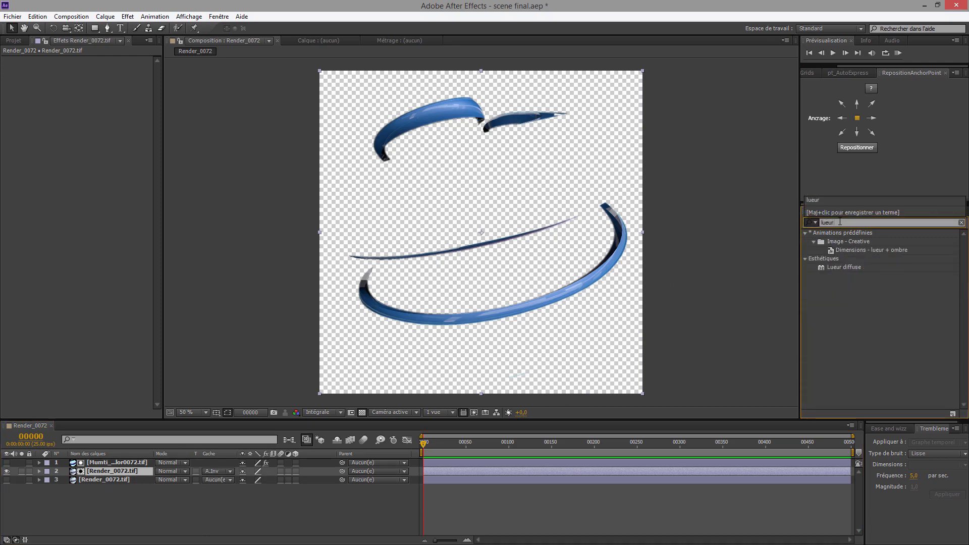
click(844, 267)
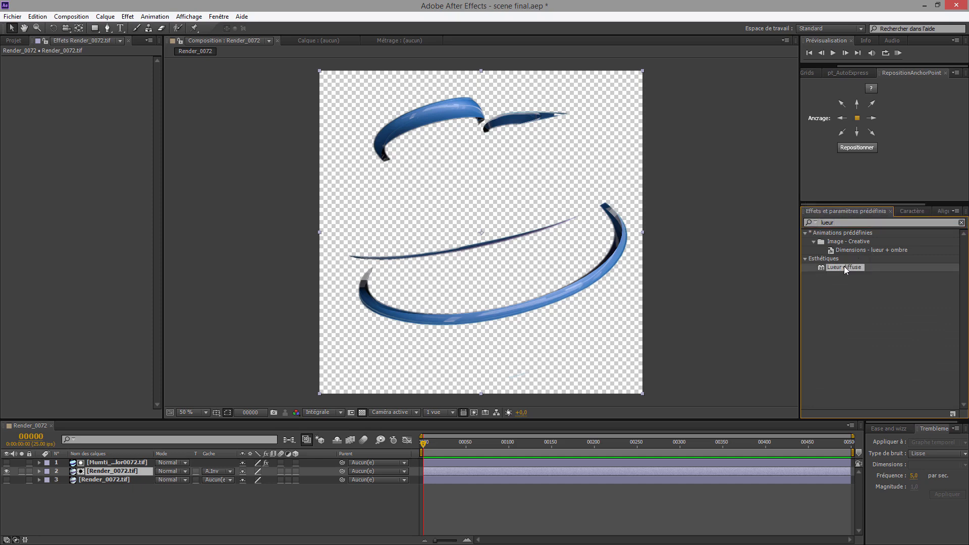
drag(762, 299, 848, 268)
Precompose the matted render copy and its Mumti__matcolor0072.tif matte as "Glow", transferring all attributes into the new composition.
click(90, 468)
ctrl+click(94, 463)
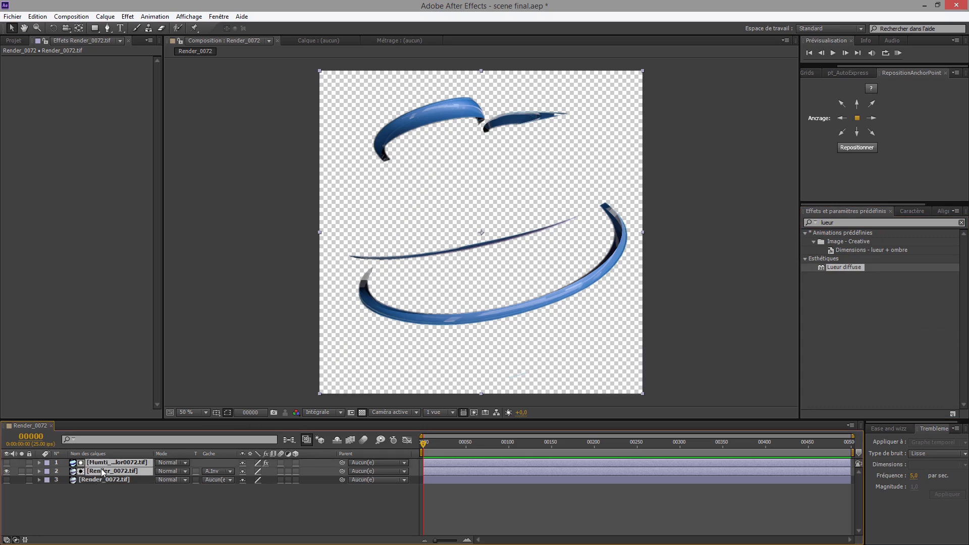
double_click(73, 472)
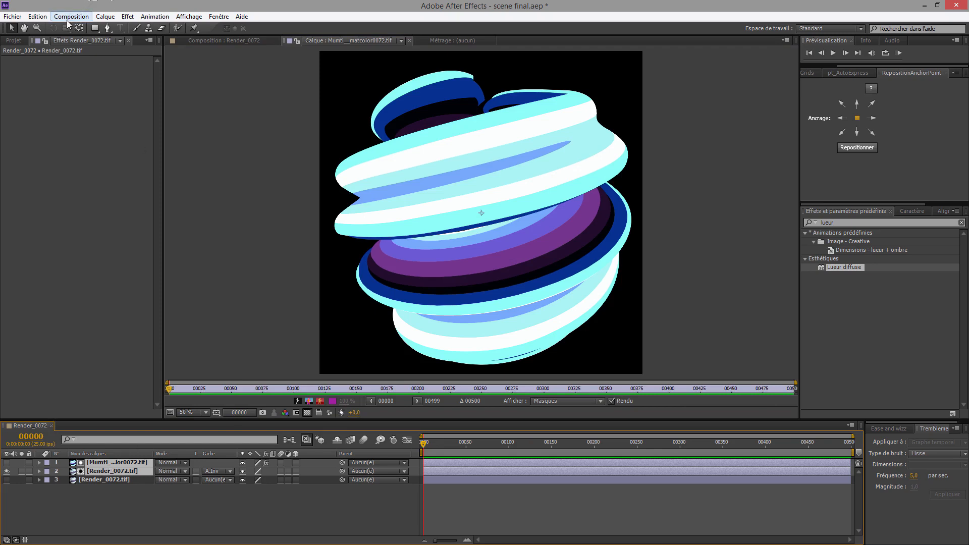
click(106, 17)
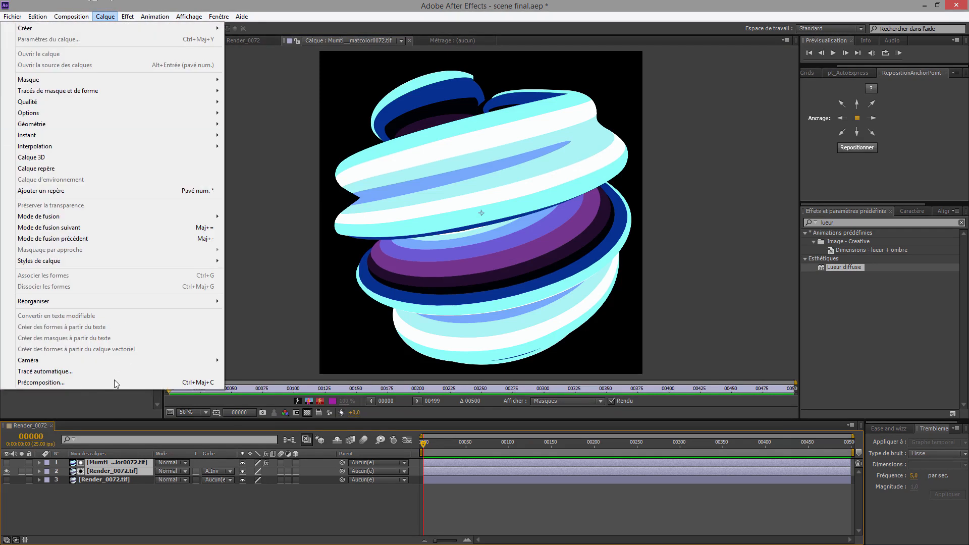
click(93, 387)
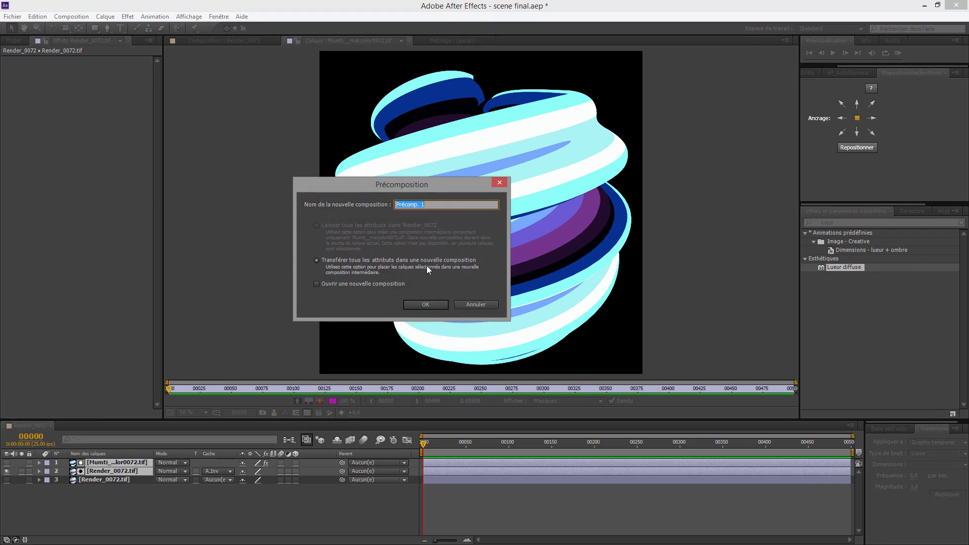
text(Glow)
click(424, 305)
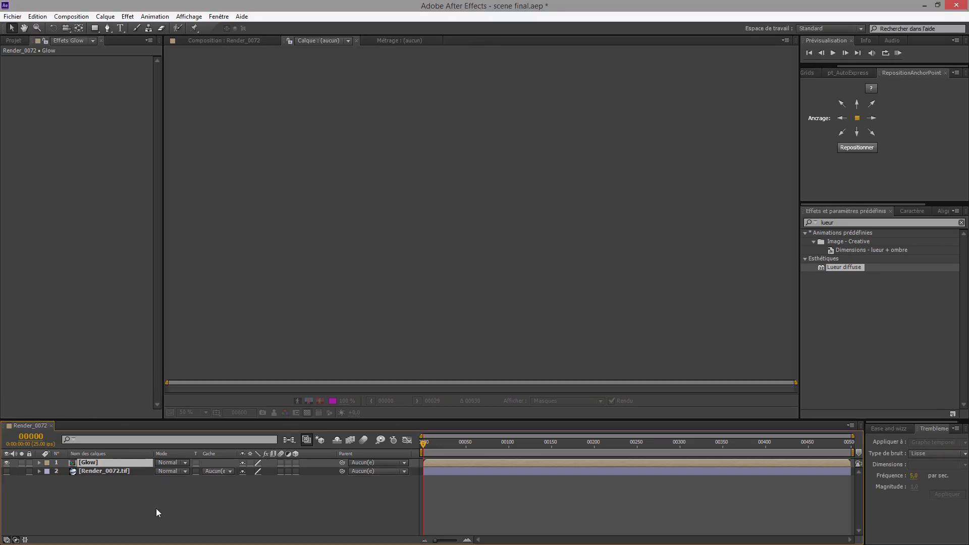
Apply Lueur diffuse to the Glow layer and display it over the full Render_0072.tif layer without the transparency grid.
drag(839, 277, 107, 462)
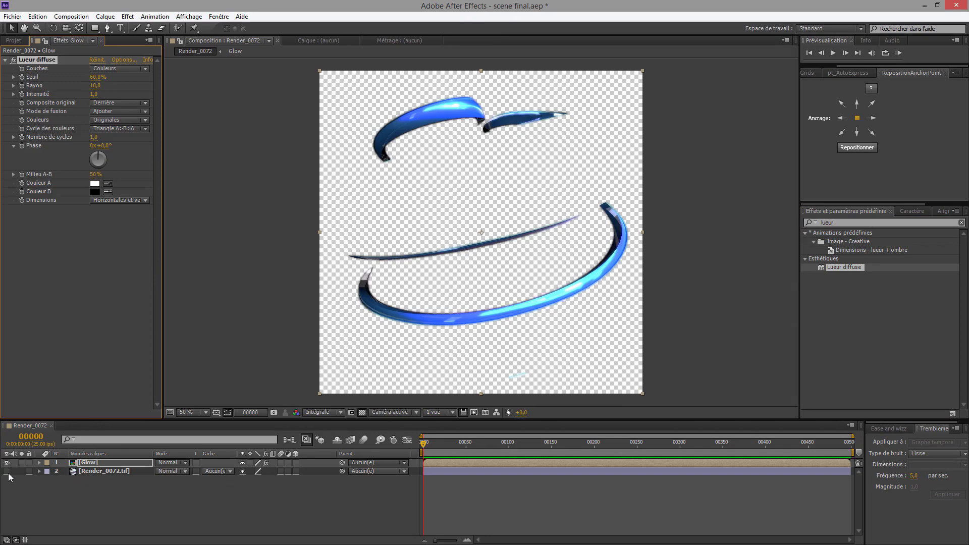
click(85, 473)
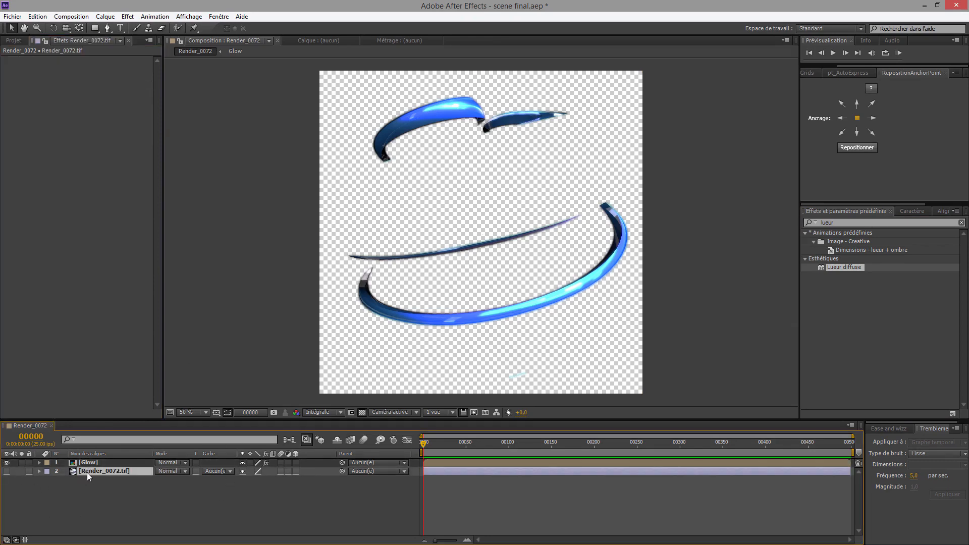
click(7, 472)
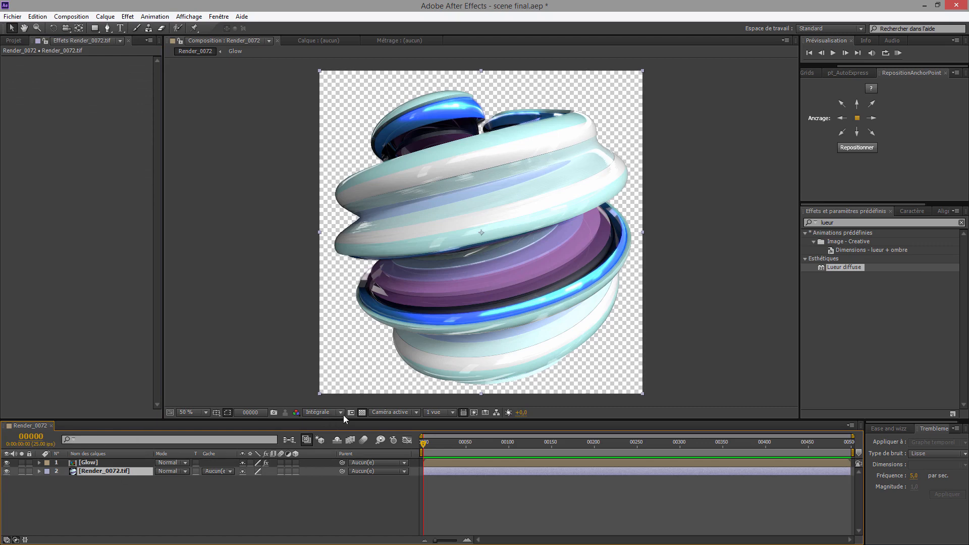
click(362, 413)
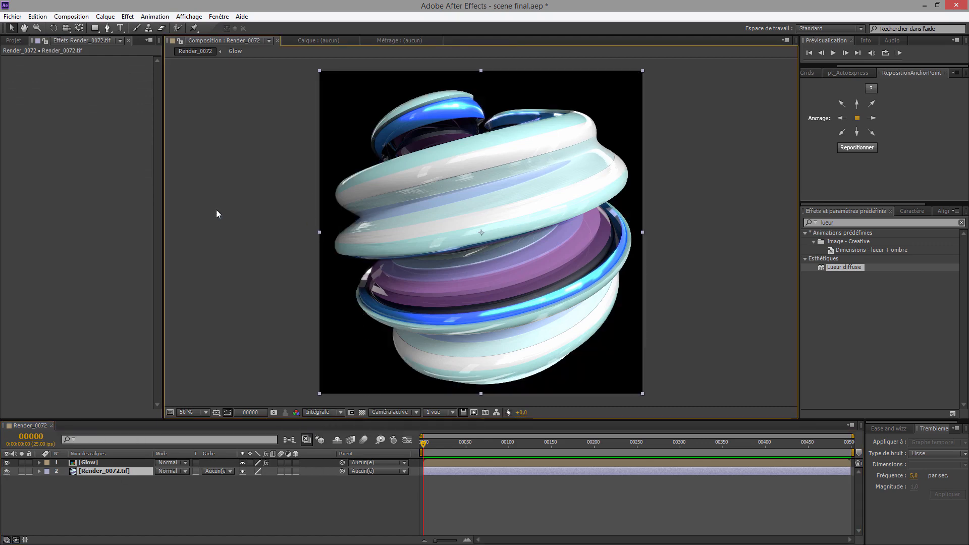
Adjust the Glow layer's Lueur diffuse effect to a Seuil of 63.5 %, a Rayon of 81 and an Intensité of 1.3.
click(77, 462)
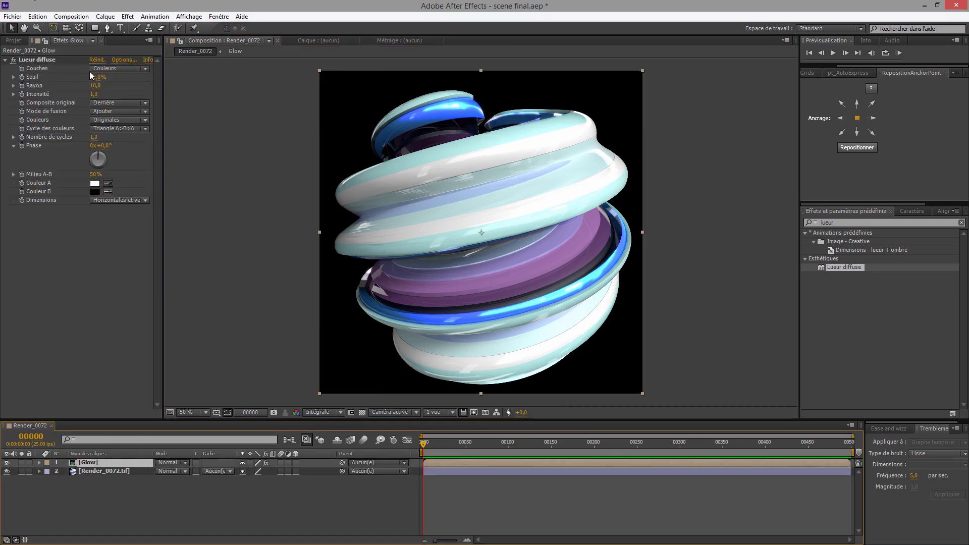
drag(92, 78, 72, 73)
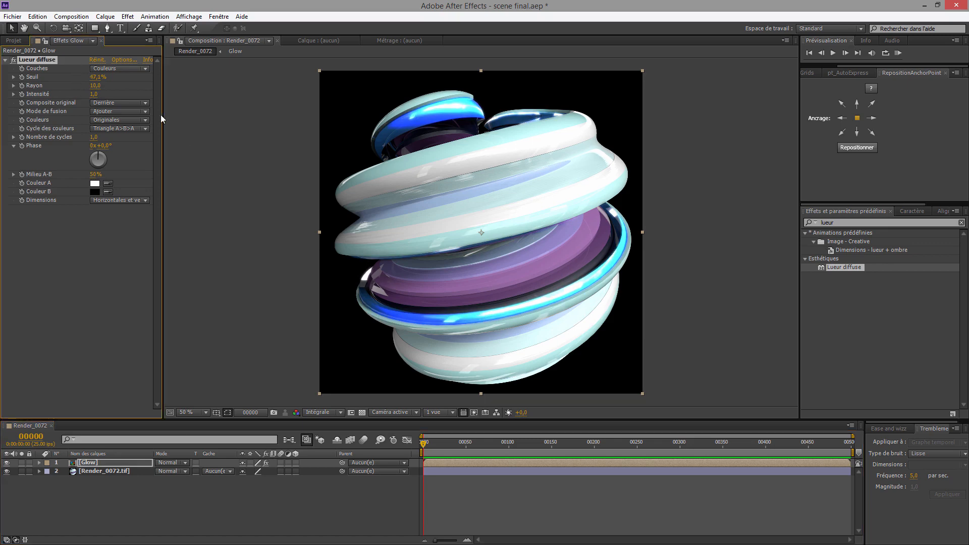
drag(99, 85, 121, 84)
scroll(601, 82, up, 4)
scroll(597, 84, down, 3)
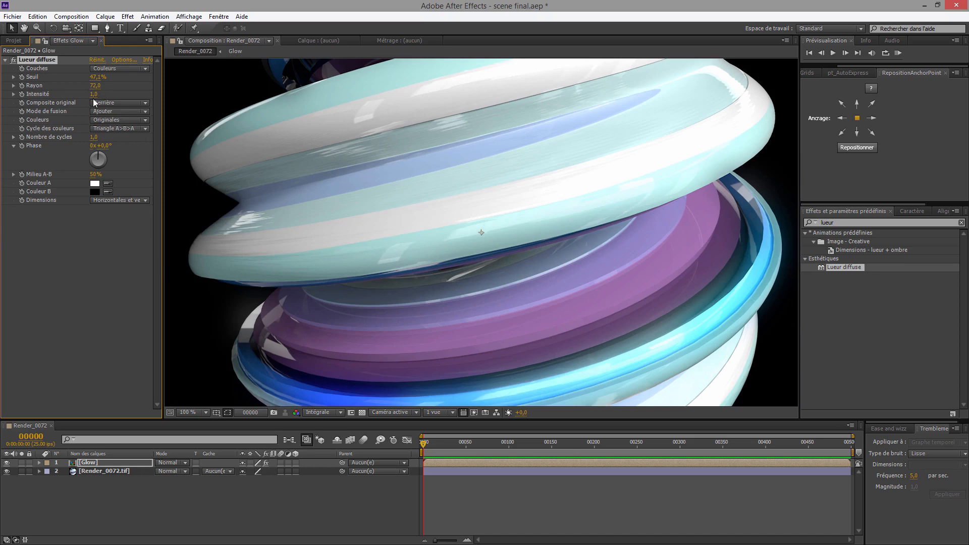
drag(94, 94, 94, 57)
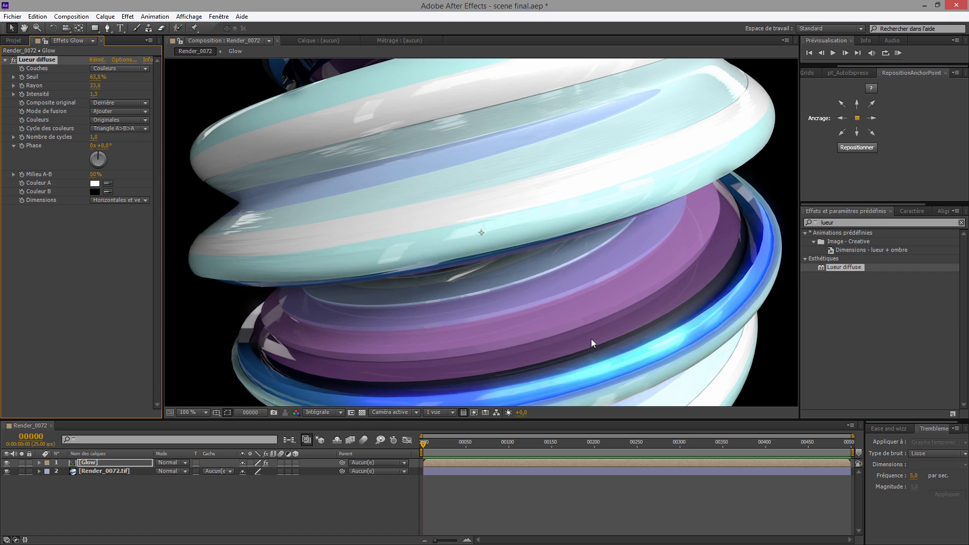
scroll(295, 117, down, 3)
scroll(295, 117, up, 2)
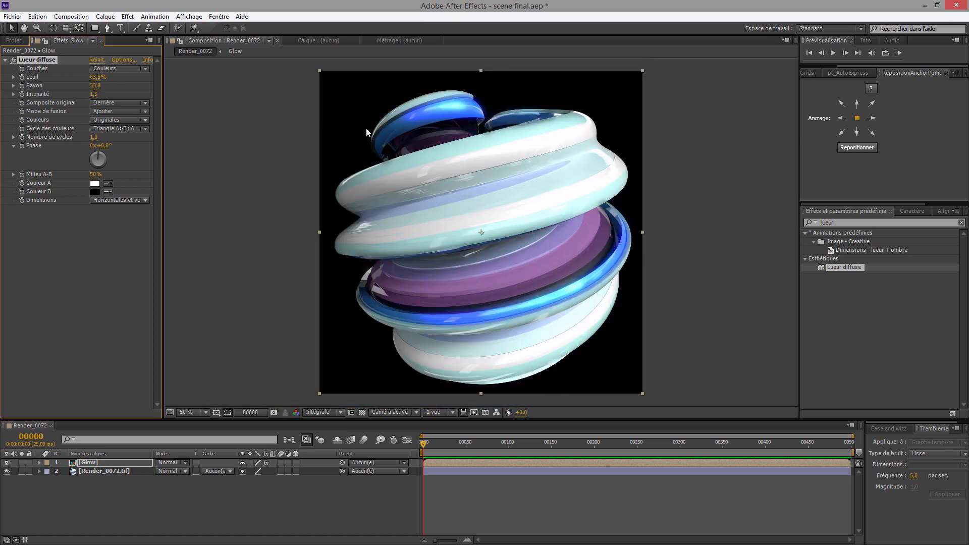
mouse_move(95, 85)
mouse_down()
mouse_move(146, 85)
mouse_move(53, 84)
mouse_move(81, 86)
mouse_up()
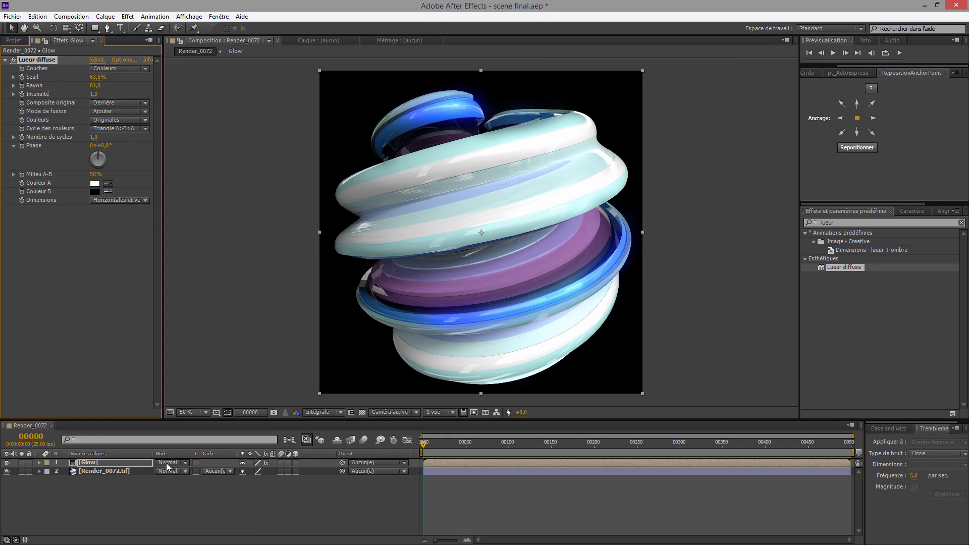
Try the Addition and Ecran blending modes on the Glow layer and return it to Normal.
click(184, 463)
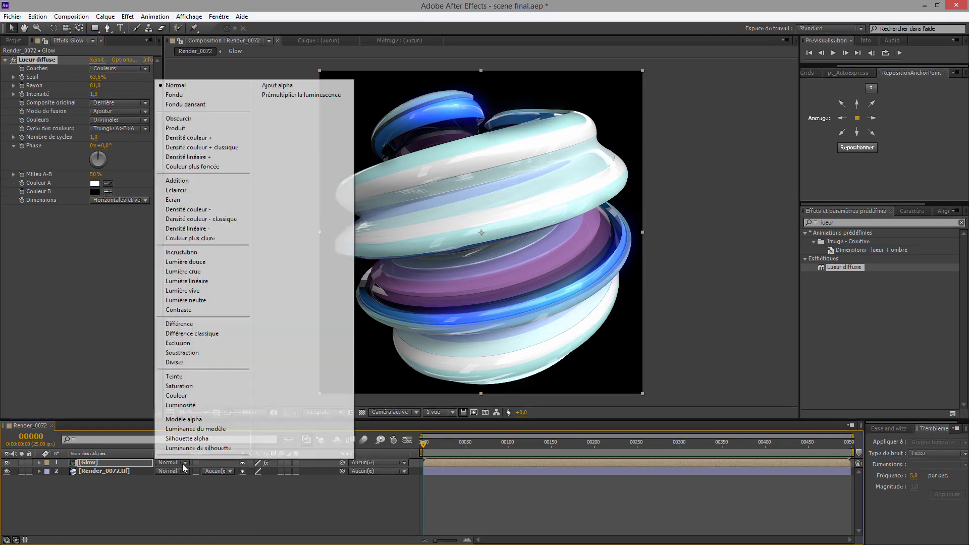
click(216, 181)
click(170, 462)
click(198, 199)
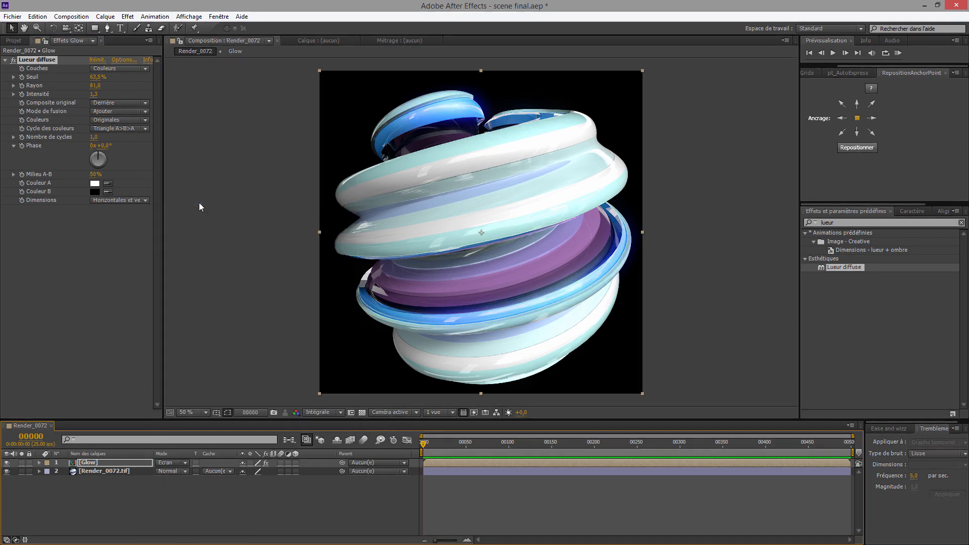
click(173, 463)
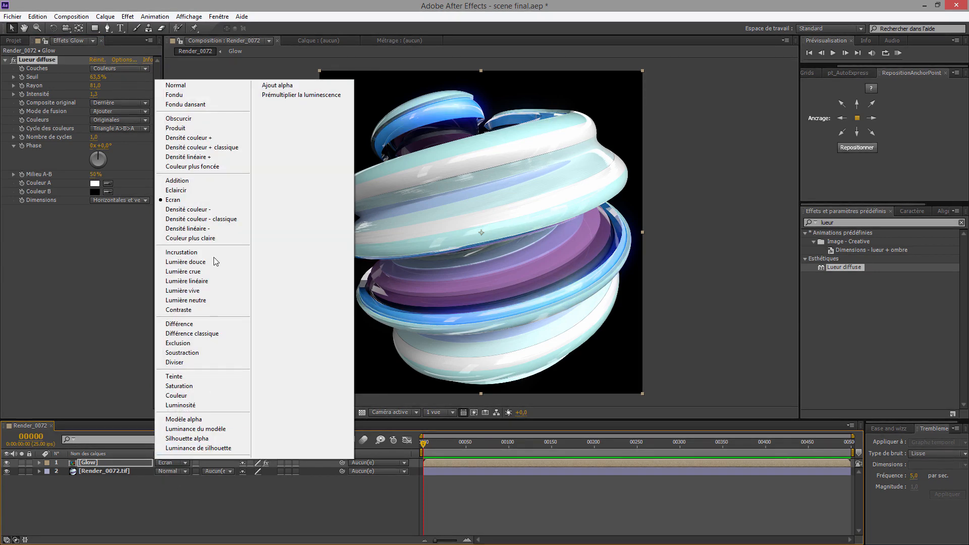
click(211, 84)
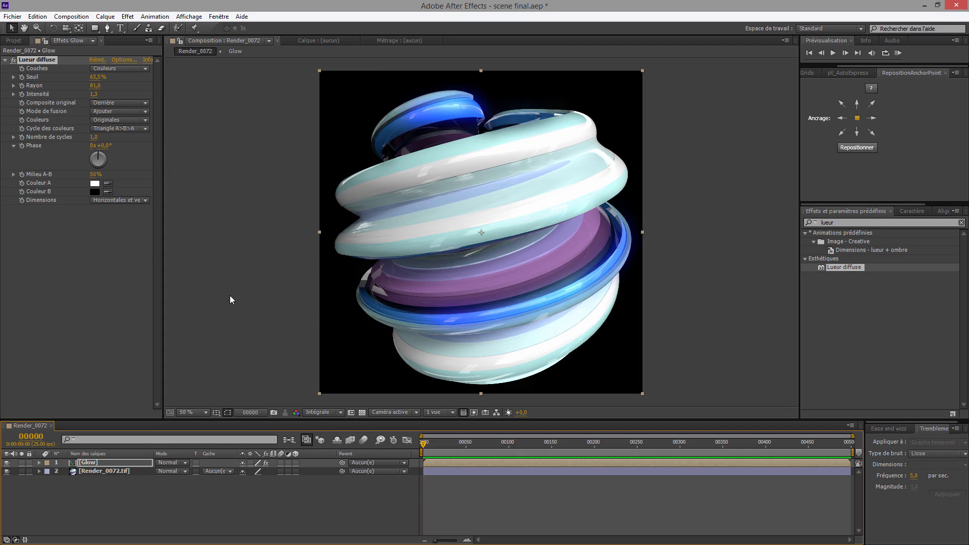
With no layer selected, draw a large ellipse over the torus as a new shape layer.
click(102, 472)
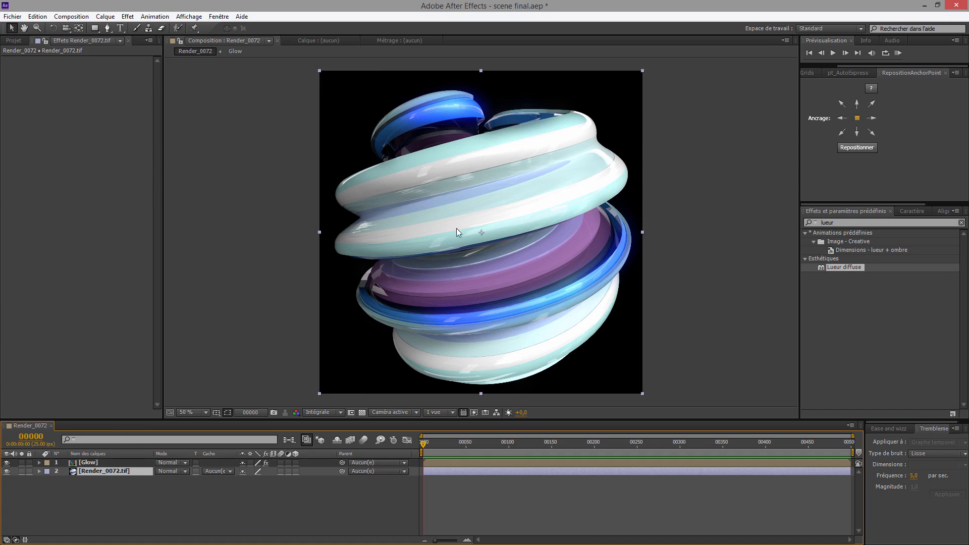
click(106, 508)
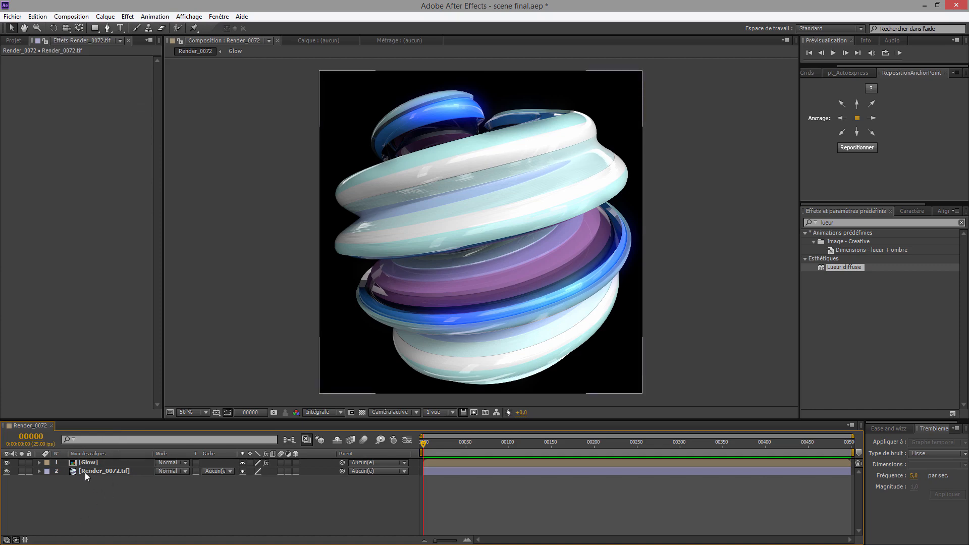
click(94, 29)
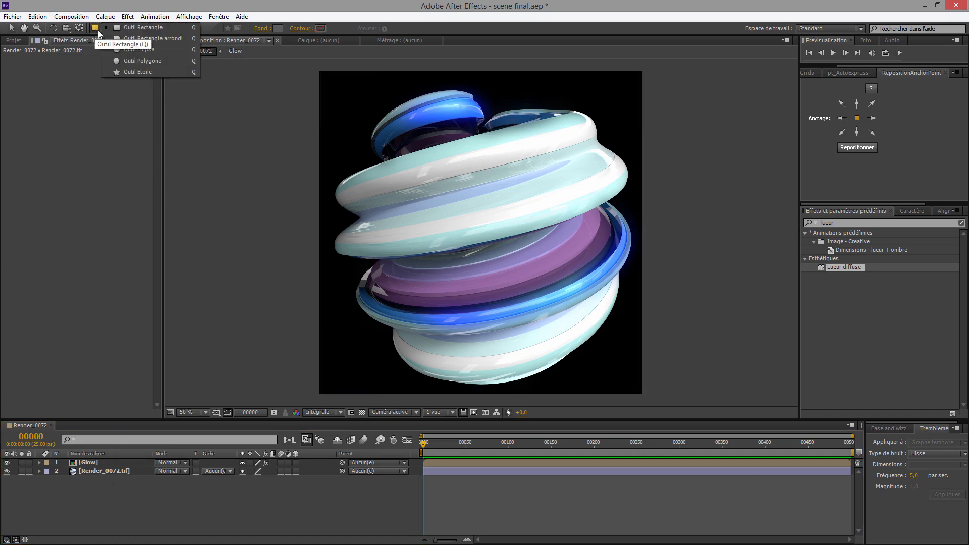
click(149, 50)
drag(361, 91, 663, 323)
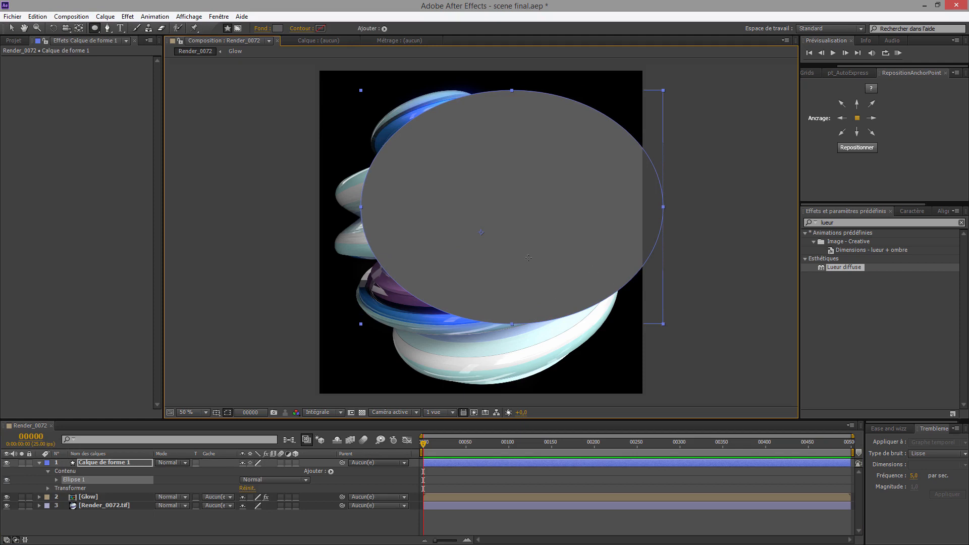
Move the ellipse toward the upper-left corner of the image and widen it symmetrically past both sides of the frame.
click(11, 28)
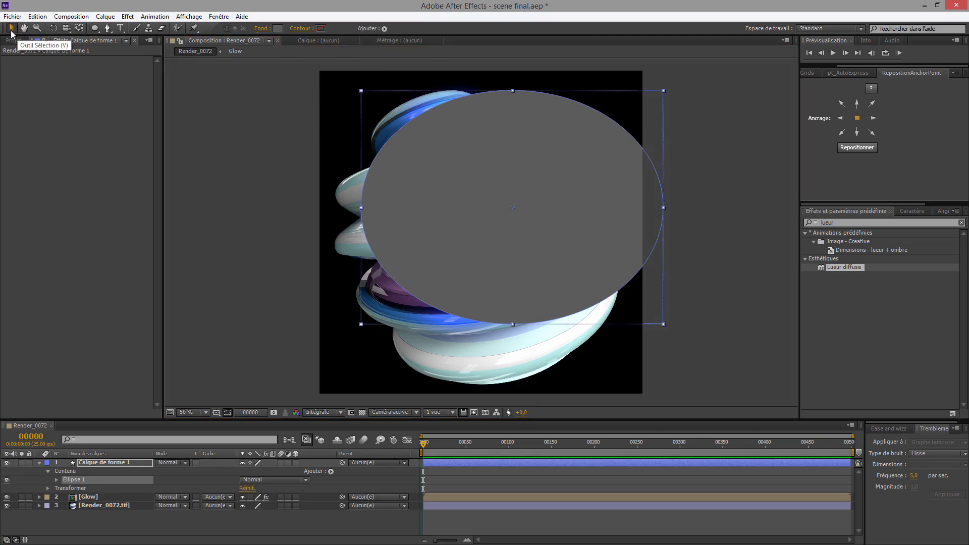
drag(513, 258, 425, 170)
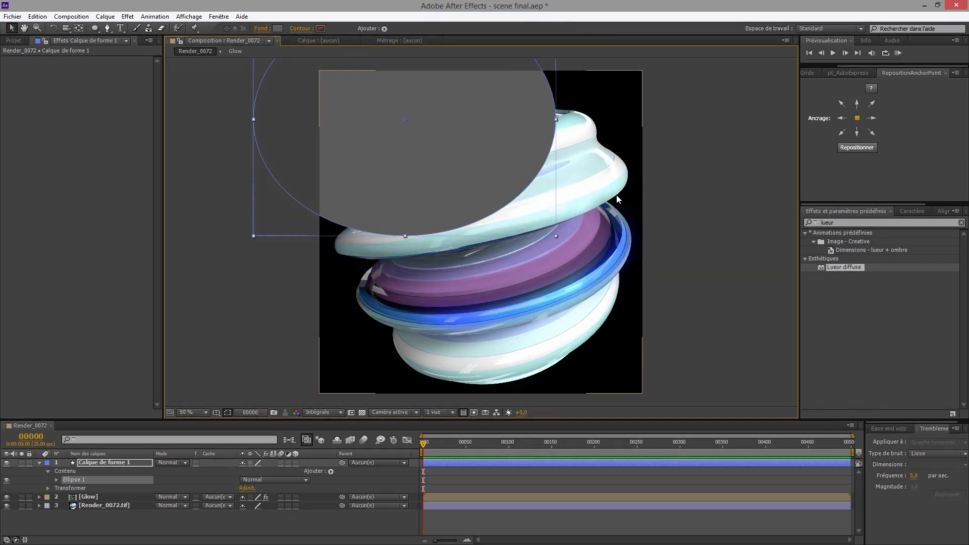
drag(556, 119, 673, 119)
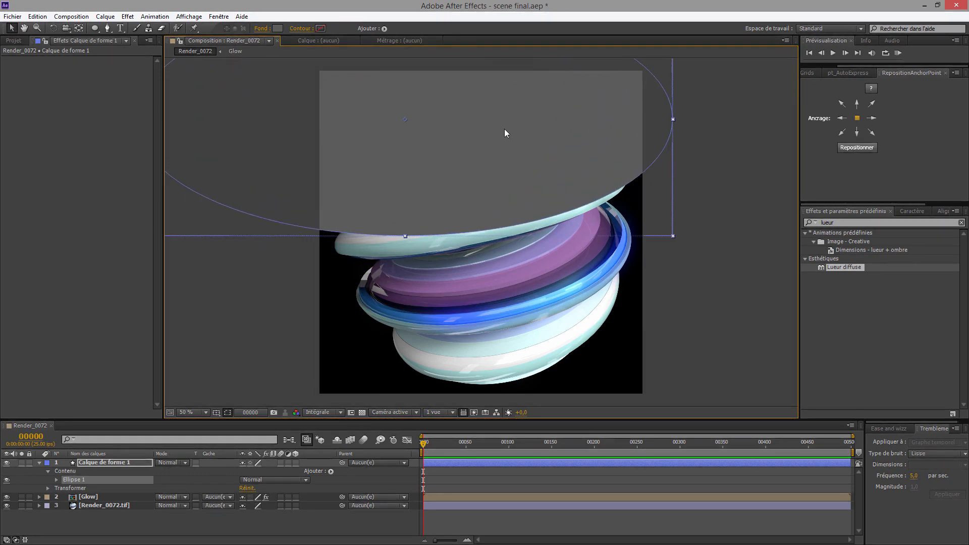
Rotate the ellipse slightly counterclockwise to follow the torus's tilt and shift it slightly down and left.
key(comma)
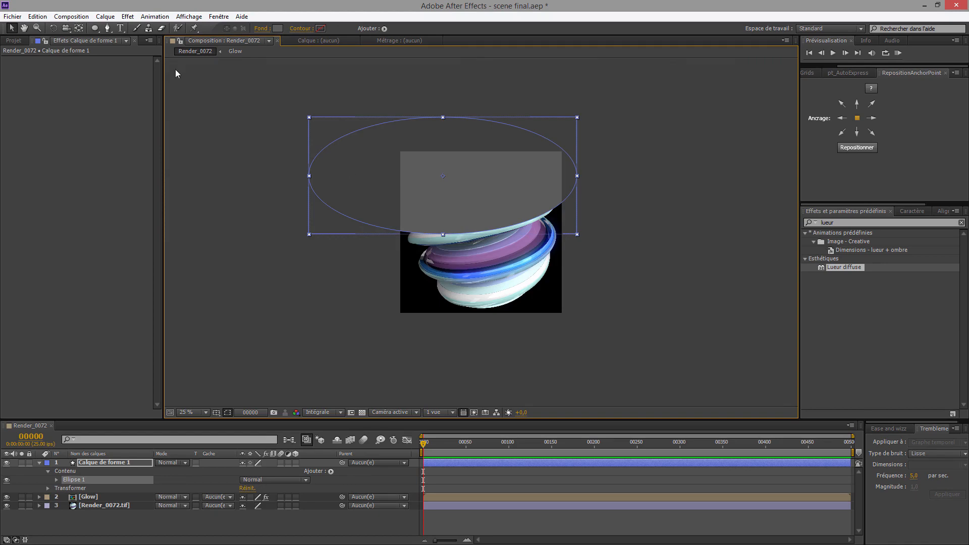
click(54, 28)
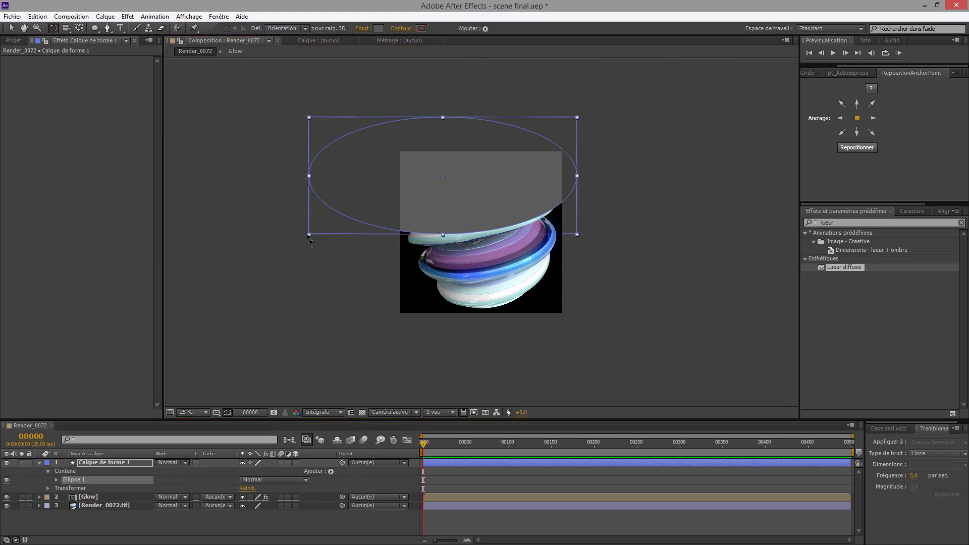
drag(306, 238, 310, 244)
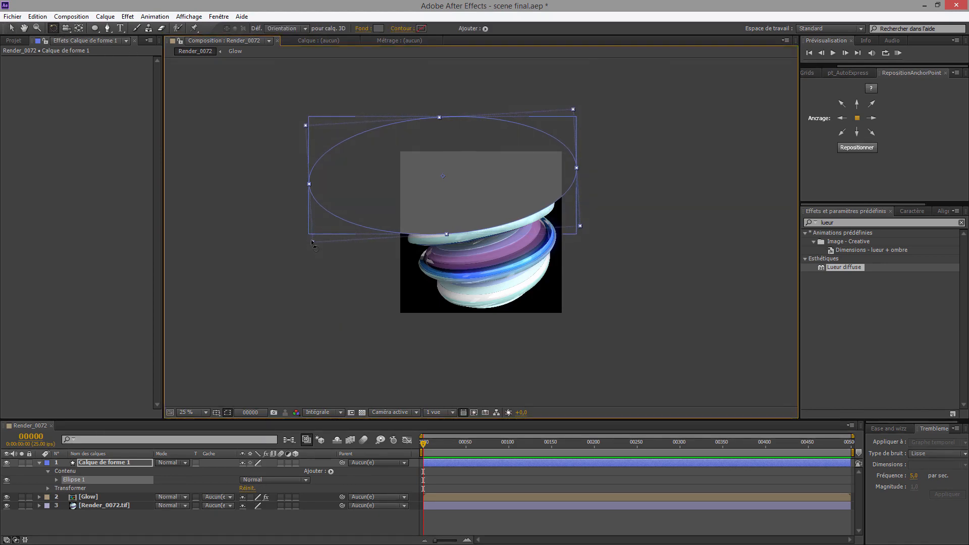
key(period)
click(10, 28)
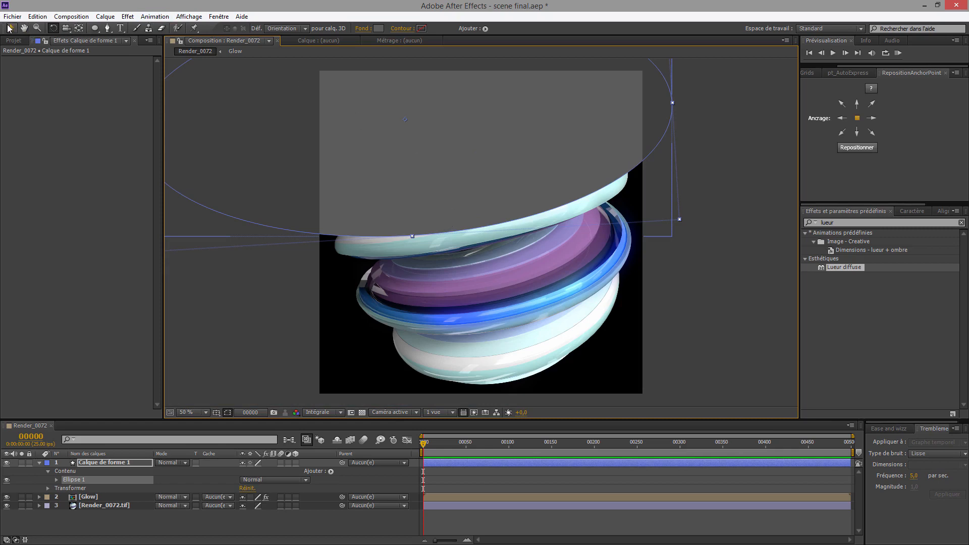
mouse_move(416, 157)
mouse_down()
mouse_move(421, 172)
mouse_move(408, 173)
mouse_up()
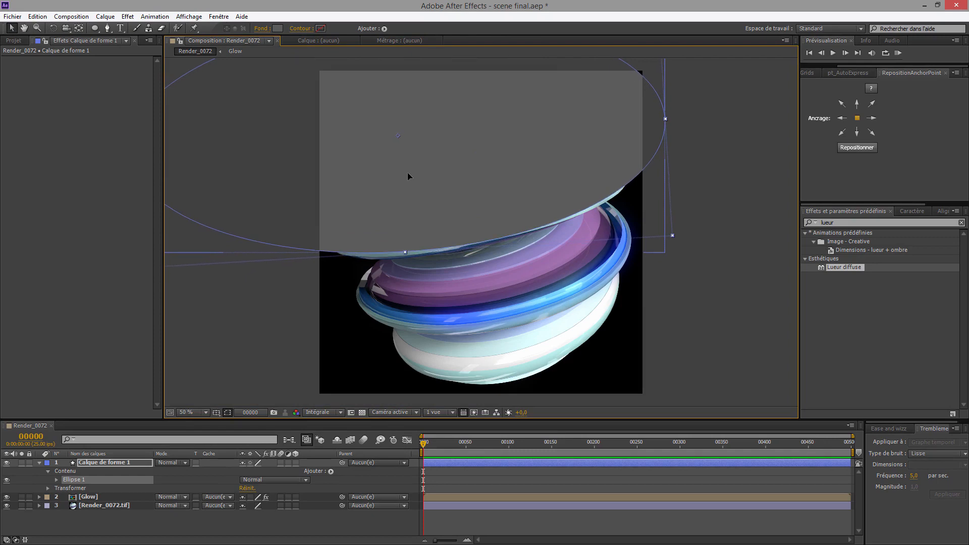
Collapse the Calque de forme 1 layer and place it beneath Render_0072.tif in the layer stack.
key(comma)
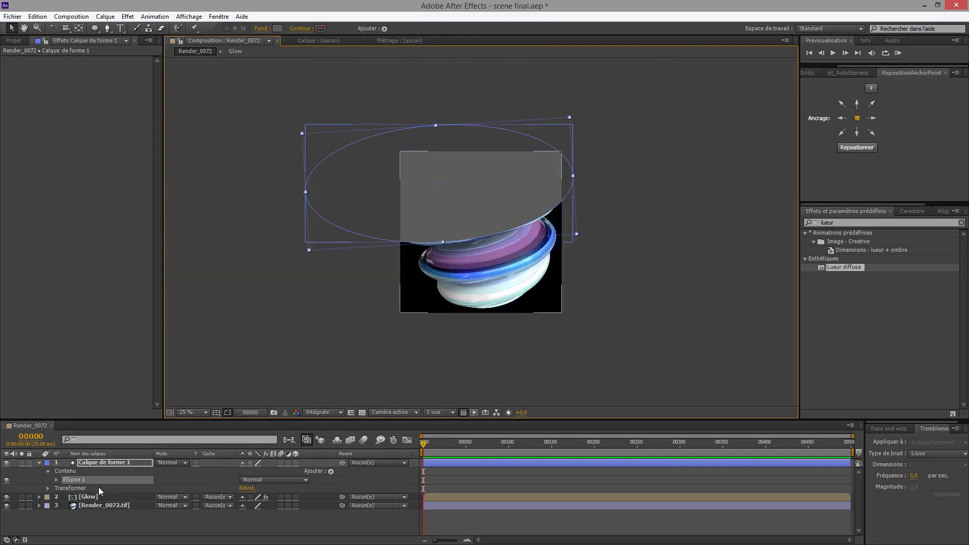
click(81, 463)
click(39, 463)
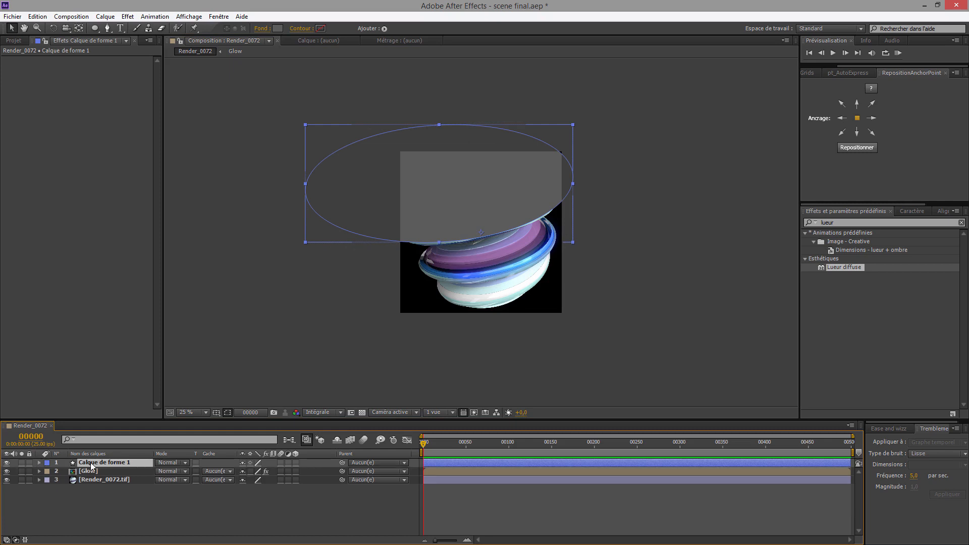
drag(95, 465, 93, 483)
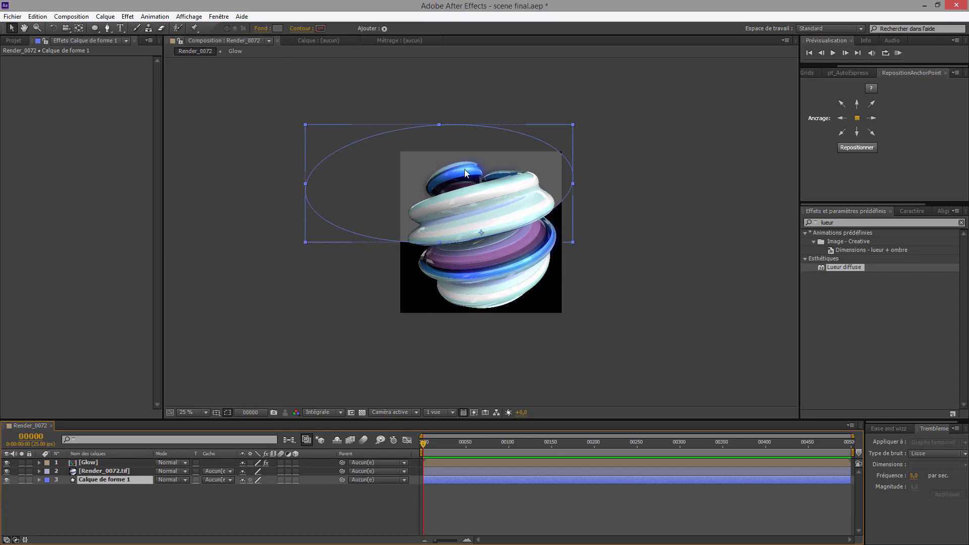
Change the ellipse's fill to the purple sampled from the torus's inner stripe.
key(period)
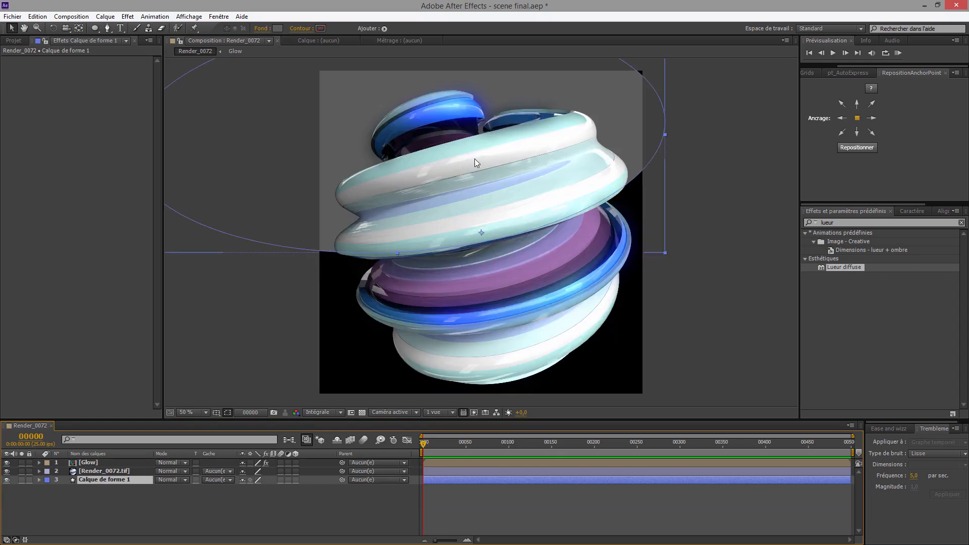
click(278, 28)
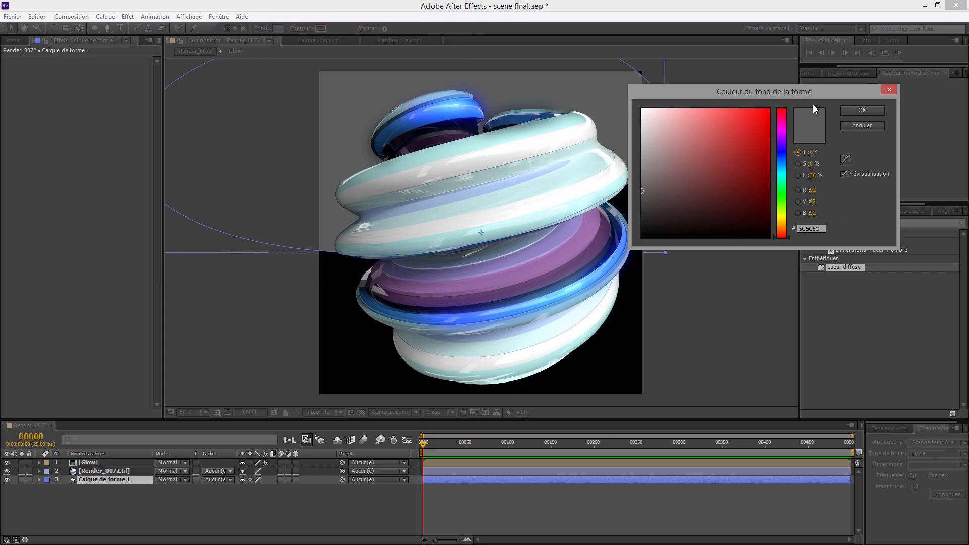
click(845, 160)
click(591, 227)
click(862, 110)
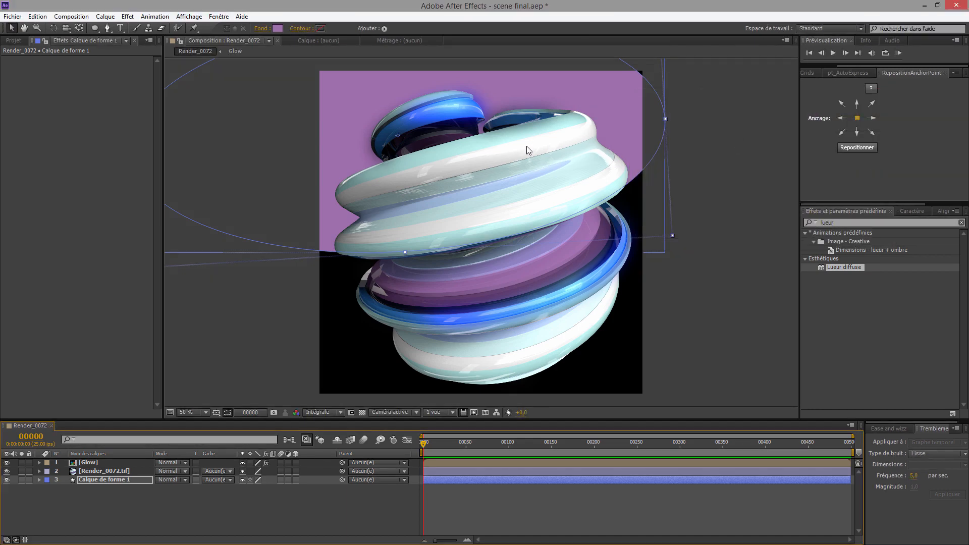
Duplicate Calque de forme 1 and move the copied ellipse to the lower-right part of the image.
click(82, 482)
key(ctrl+d)
key(comma)
key(comma)
key(comma)
key(period)
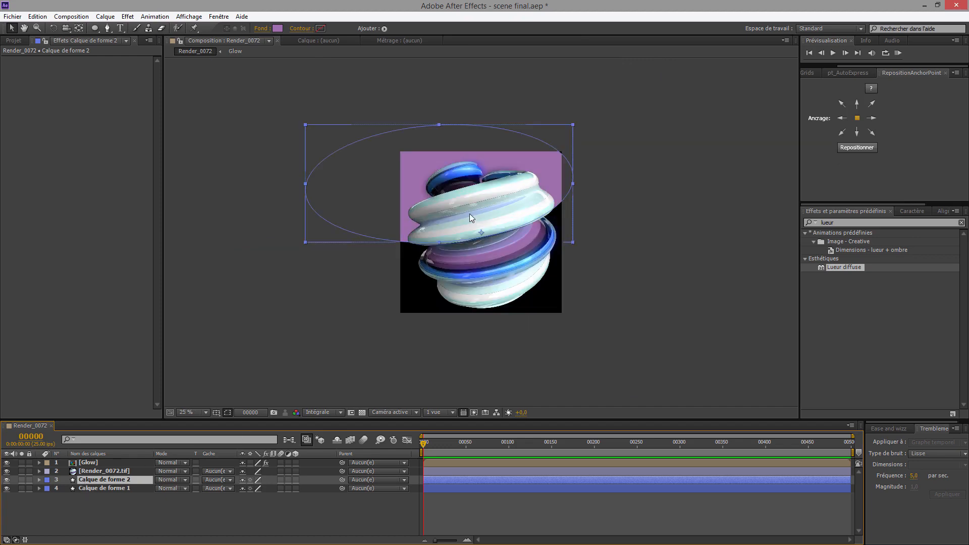
drag(423, 188, 509, 313)
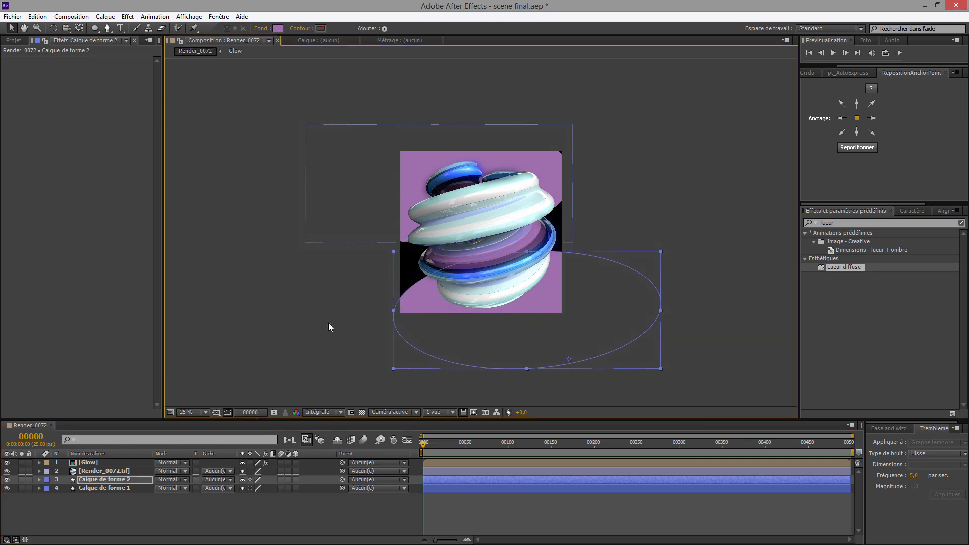
Change the copied ellipse's fill to a light blue sampled from the torus's upper blue stripe.
click(277, 28)
click(845, 160)
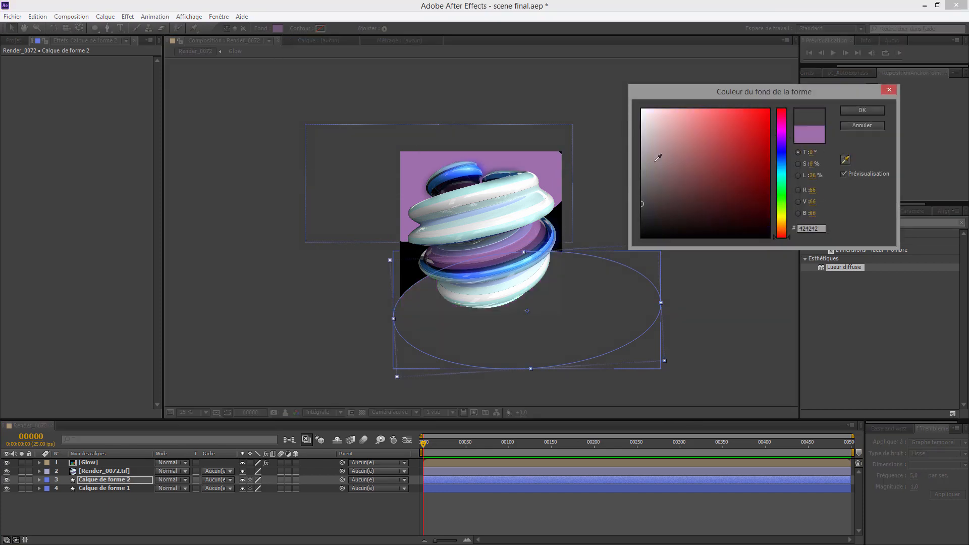
click(463, 168)
click(862, 110)
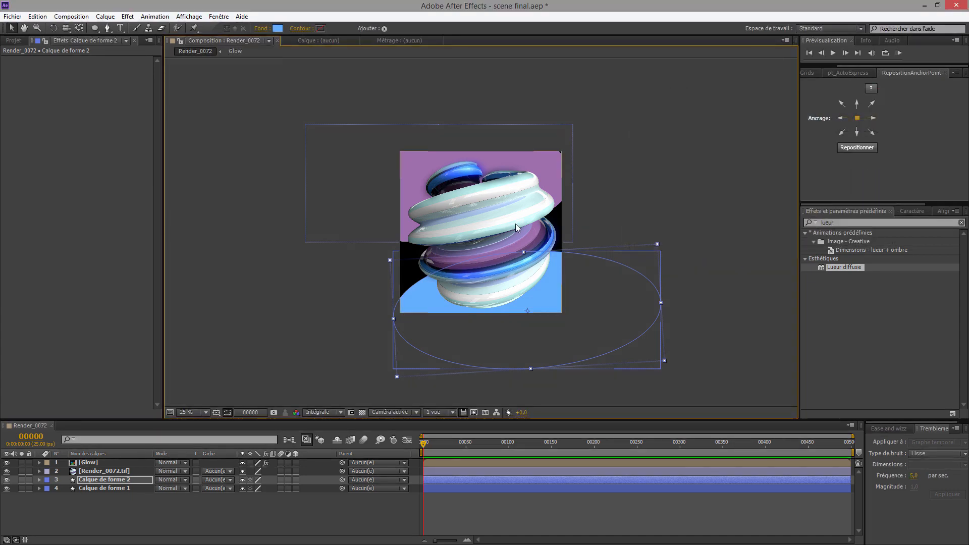
Apply the Flou accéléré effect to Calque de forme 2 and set its intensity to about 889.
drag(105, 495, 106, 483)
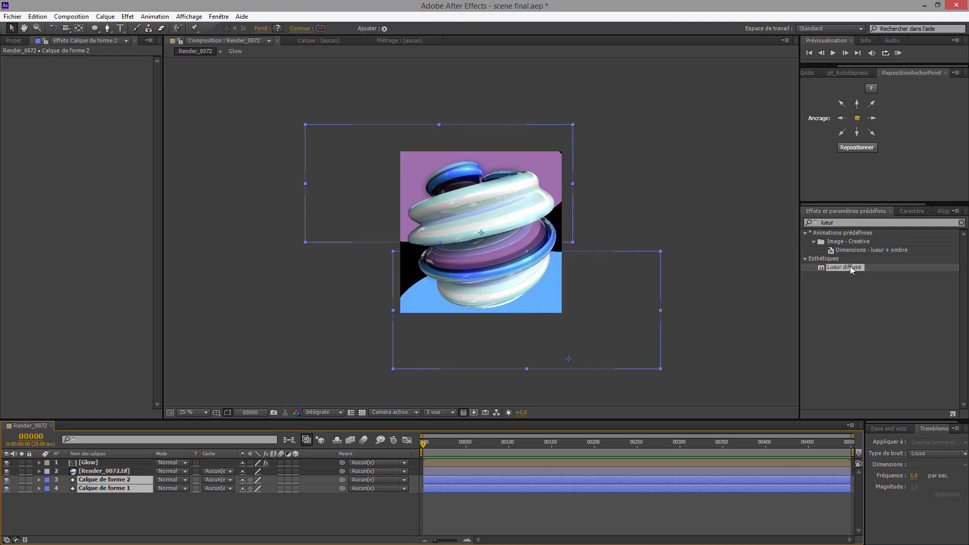
click(865, 223)
double_click(864, 221)
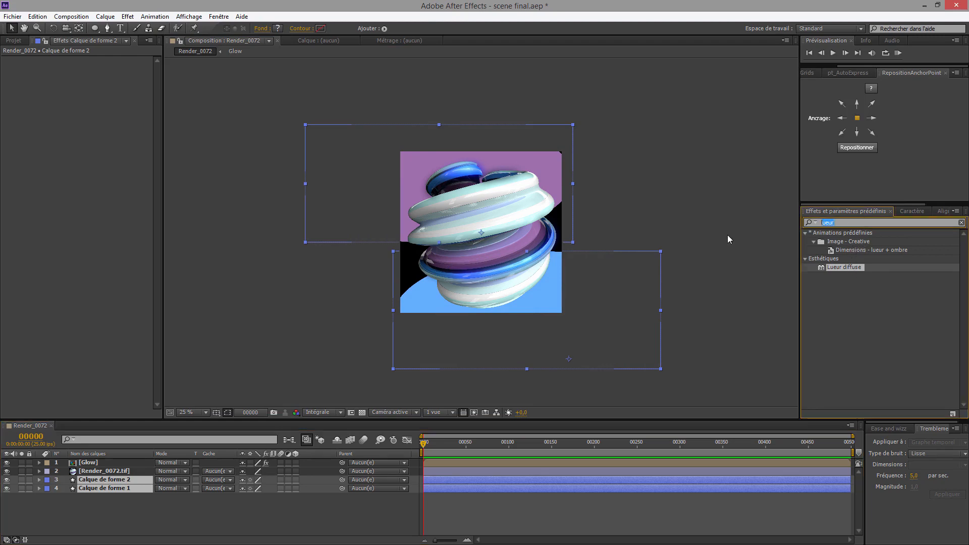
text(flou)
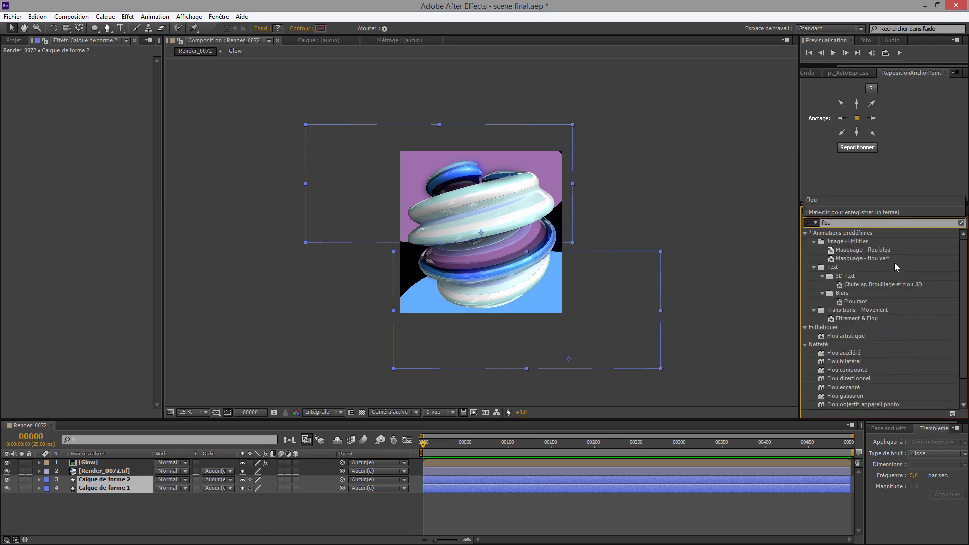
scroll(887, 320, down, 1)
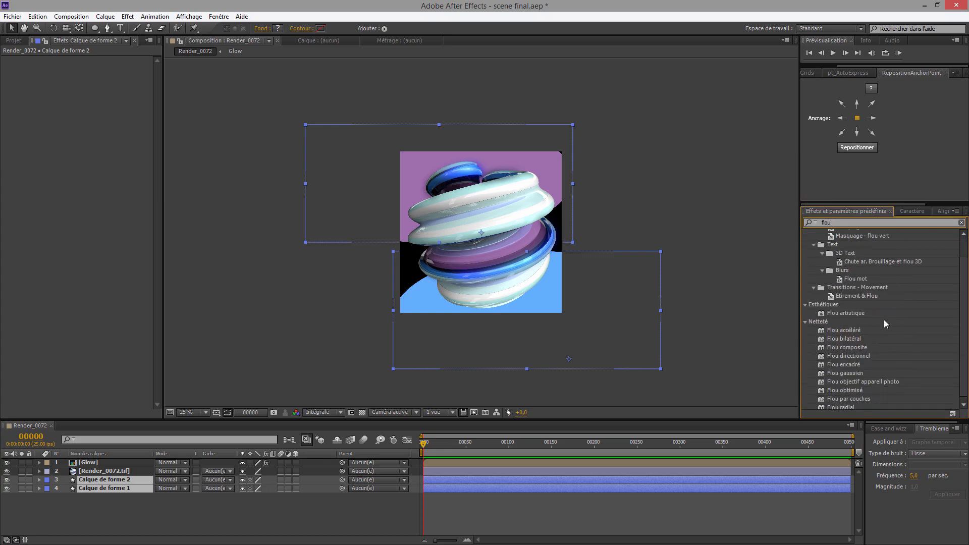
drag(844, 329, 98, 479)
drag(98, 69, 460, 76)
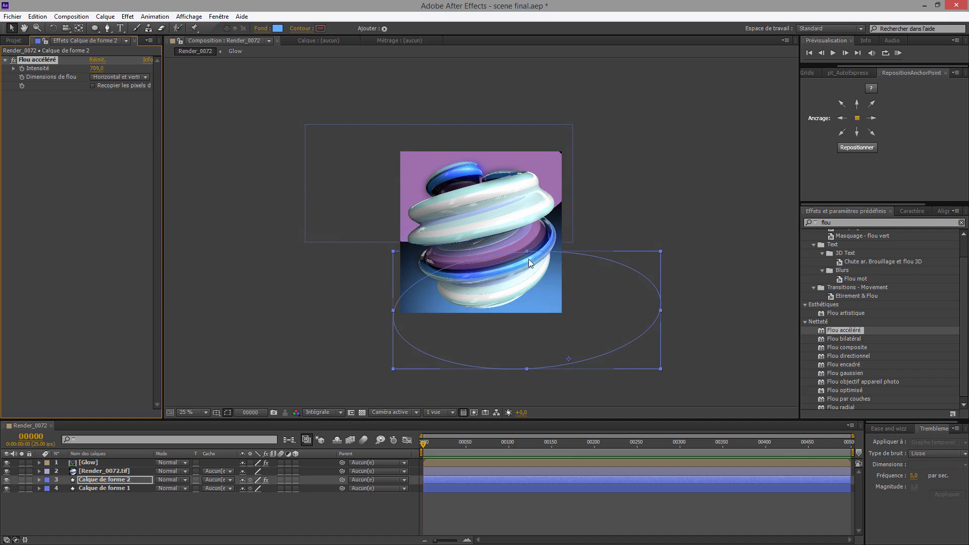
drag(87, 66, 224, 107)
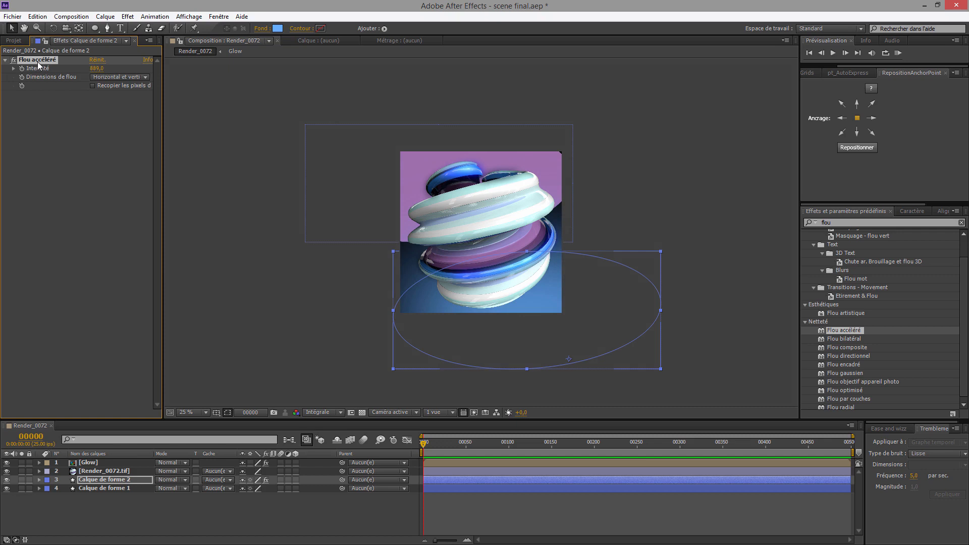
Copy the Flou accéléré effect from Calque de forme 2 onto Calque de forme 1.
click(94, 489)
key(ctrl+v)
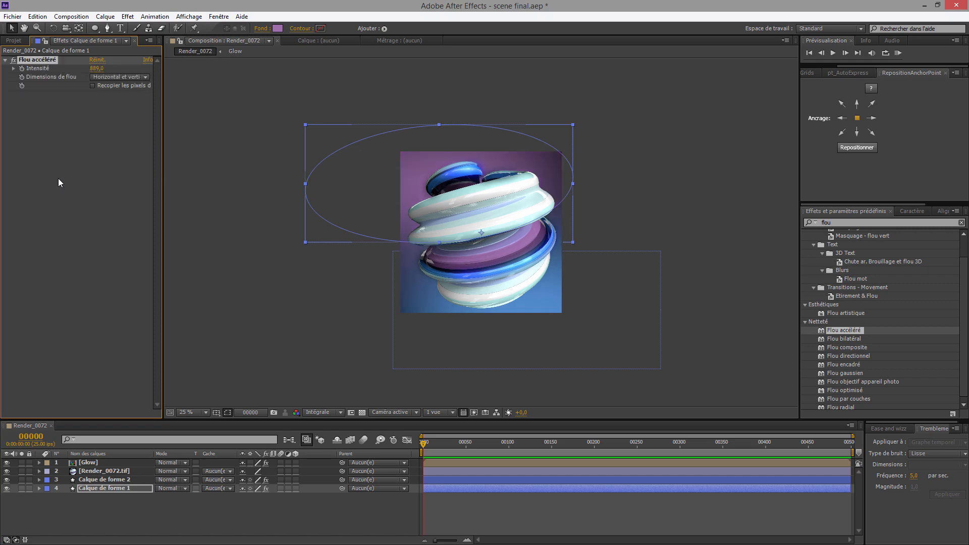
scroll(459, 168, up, 2)
scroll(459, 168, down, 2)
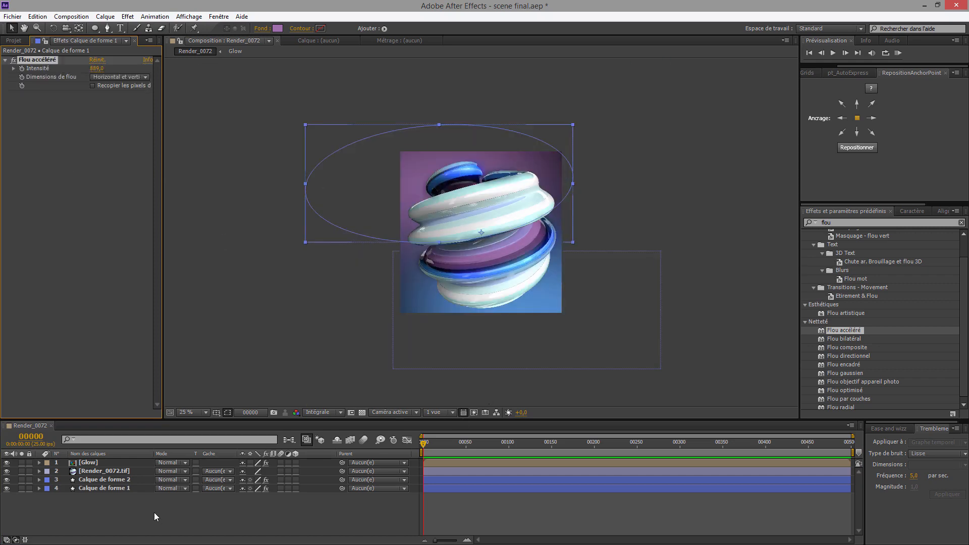
Create an adjustment layer (Calque d'effets) above all layers of the Render_0072 composition.
right_click(123, 510)
mouse_move(153, 404)
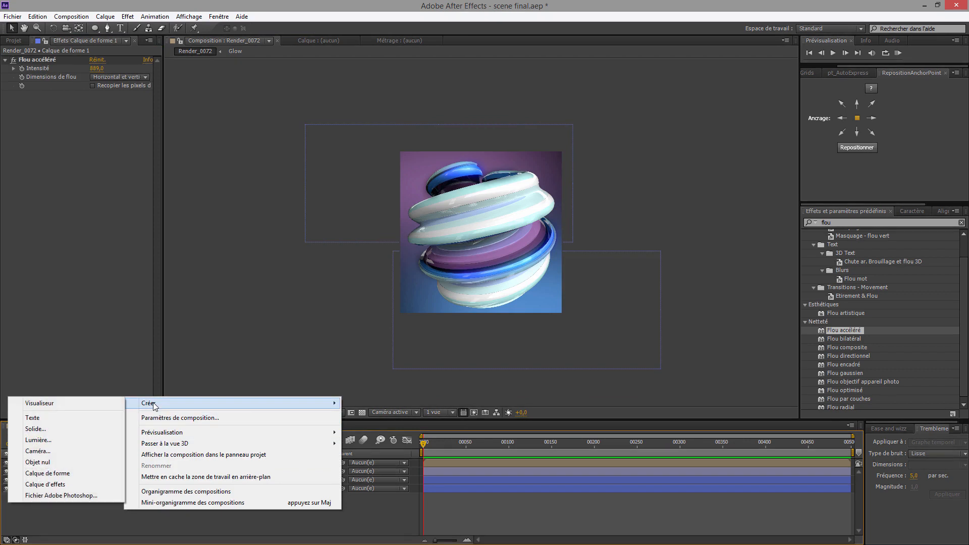
click(56, 486)
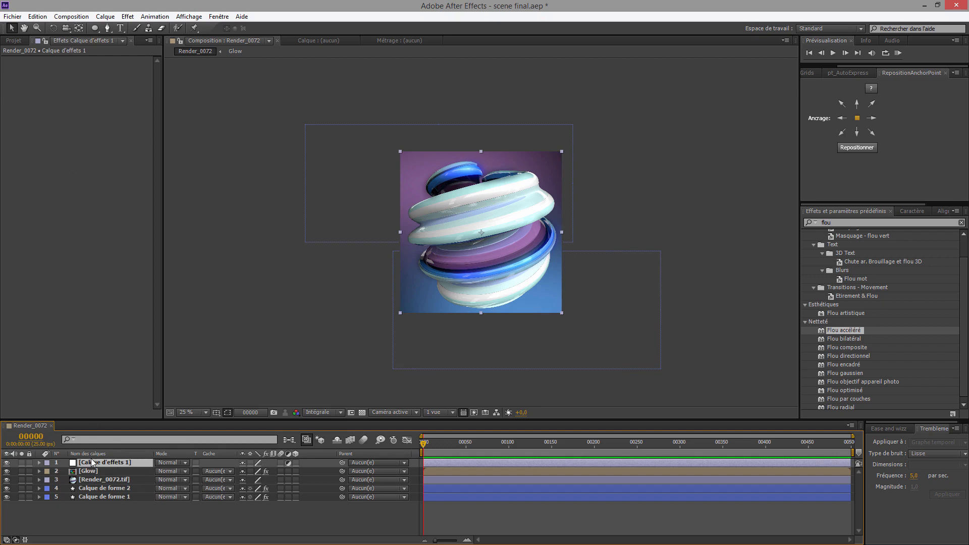
Find the Teinte/Saturation effect and apply it to the Calque d'effets 1 layer.
click(848, 223)
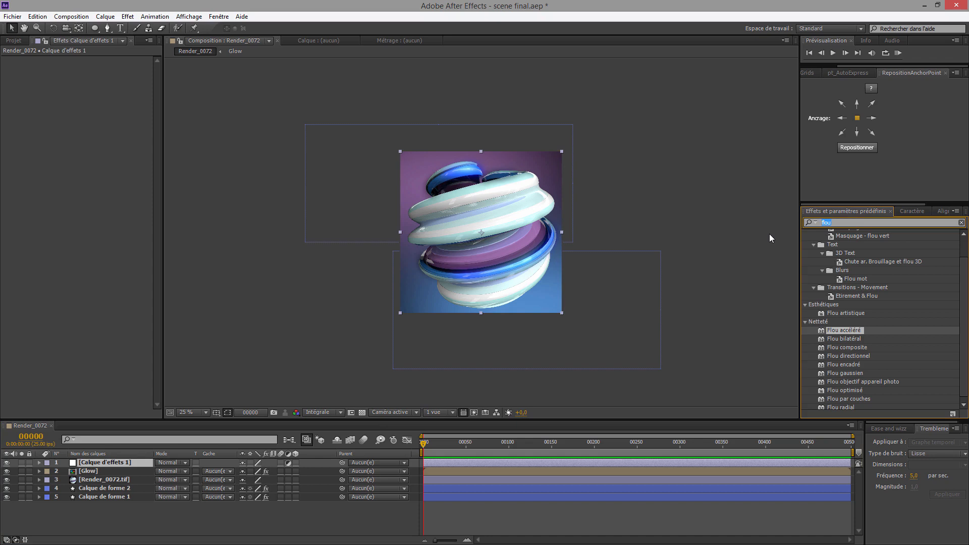
text(hue)
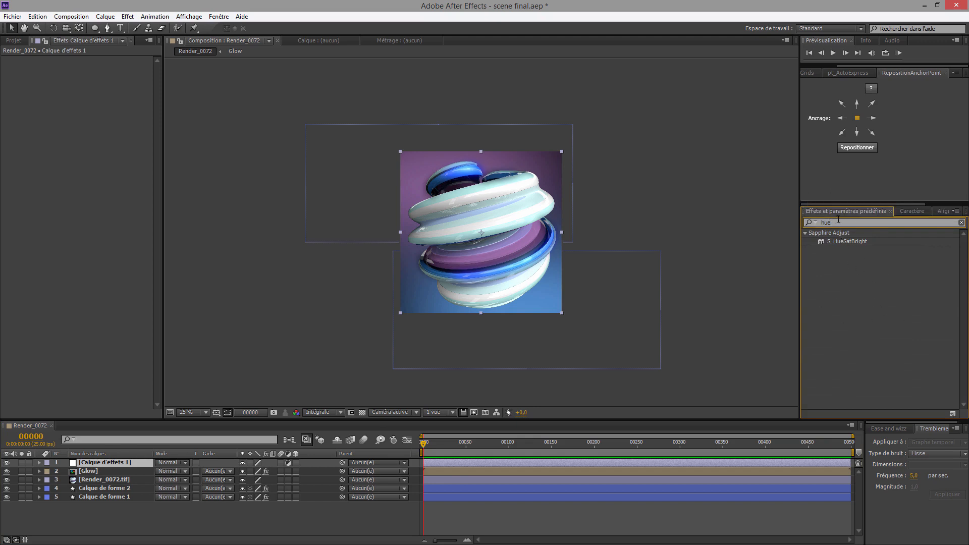
drag(838, 222, 768, 231)
key(BackSpace)
text(teinte)
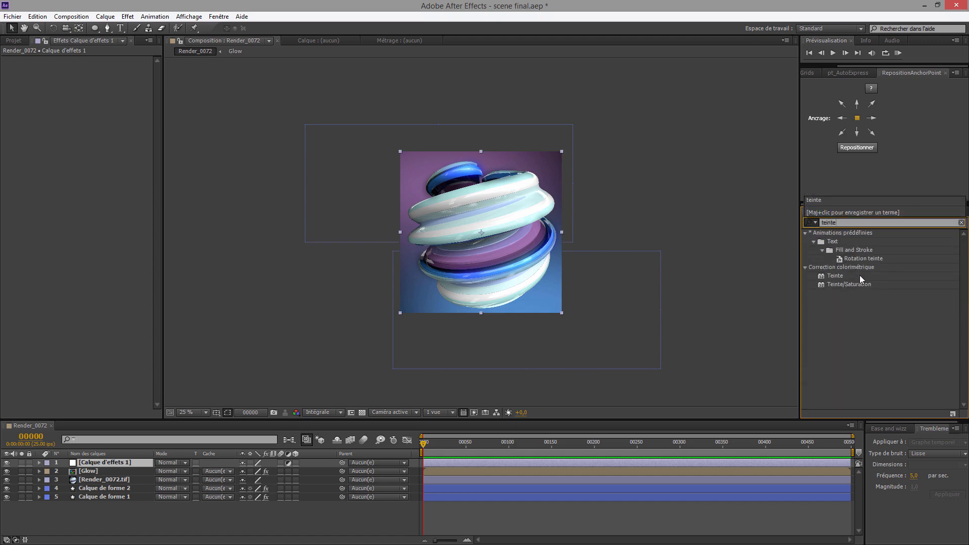
drag(852, 285, 119, 466)
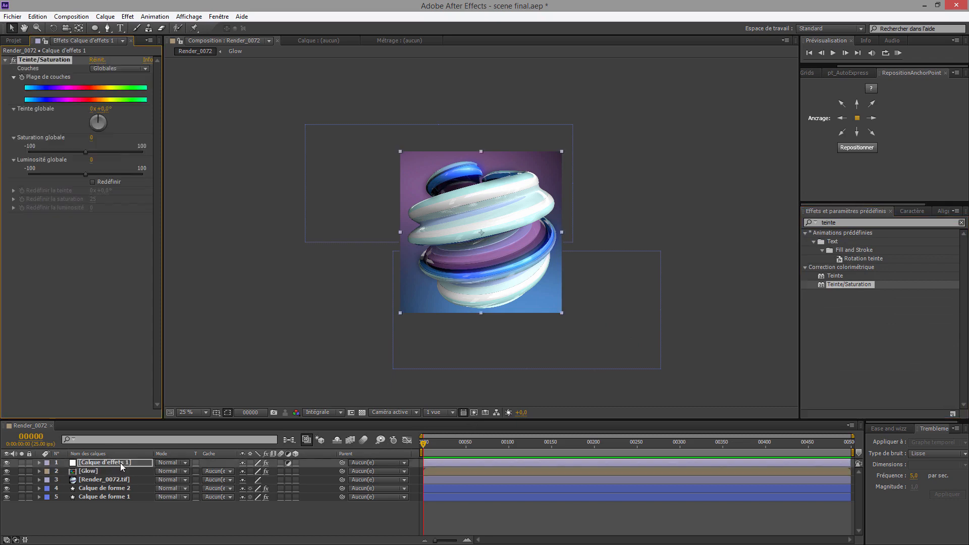
Try a global hue shift of -11° in Teinte/Saturation and reset it to 0°.
mouse_move(103, 109)
mouse_down()
mouse_move(212, 111)
mouse_move(116, 111)
mouse_up()
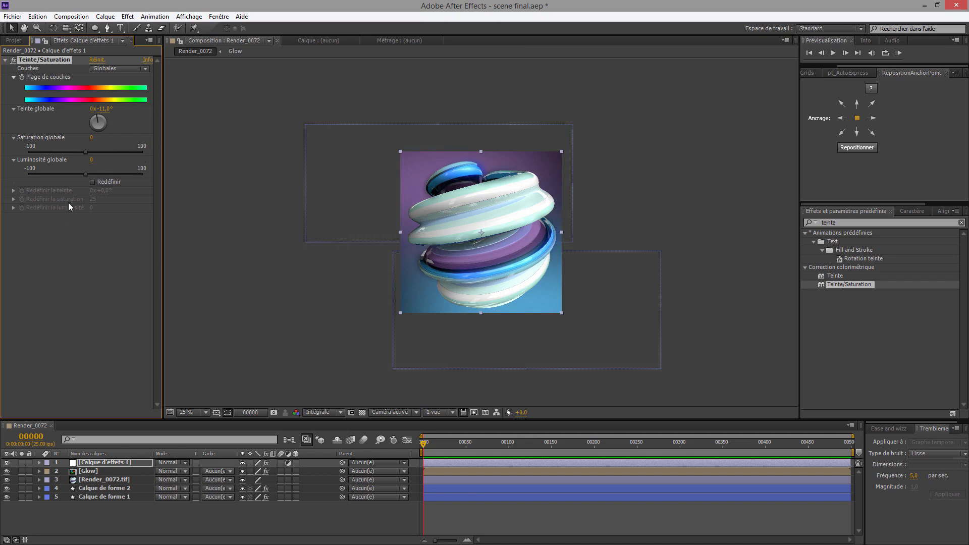
key(alt+Tab)
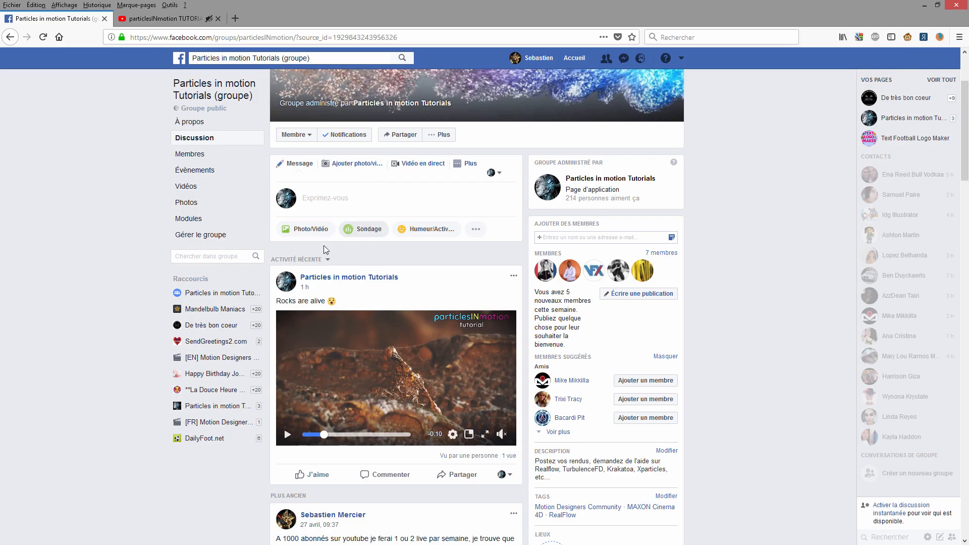
key(alt+Tab)
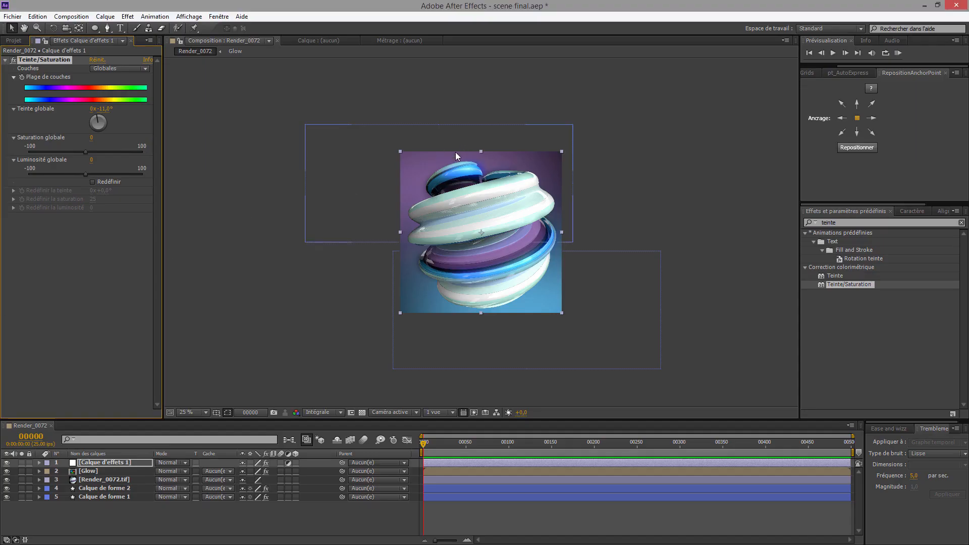
click(103, 109)
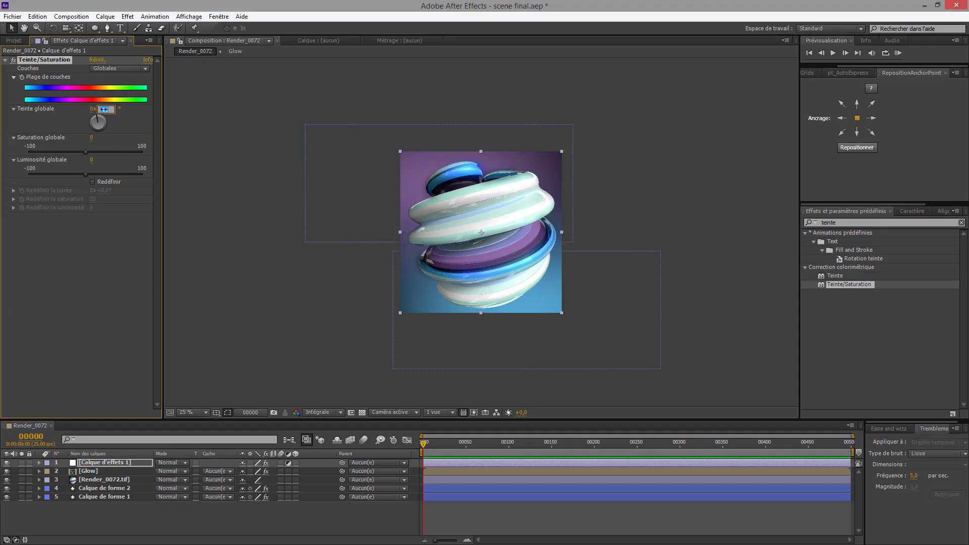
text(0)
click(423, 441)
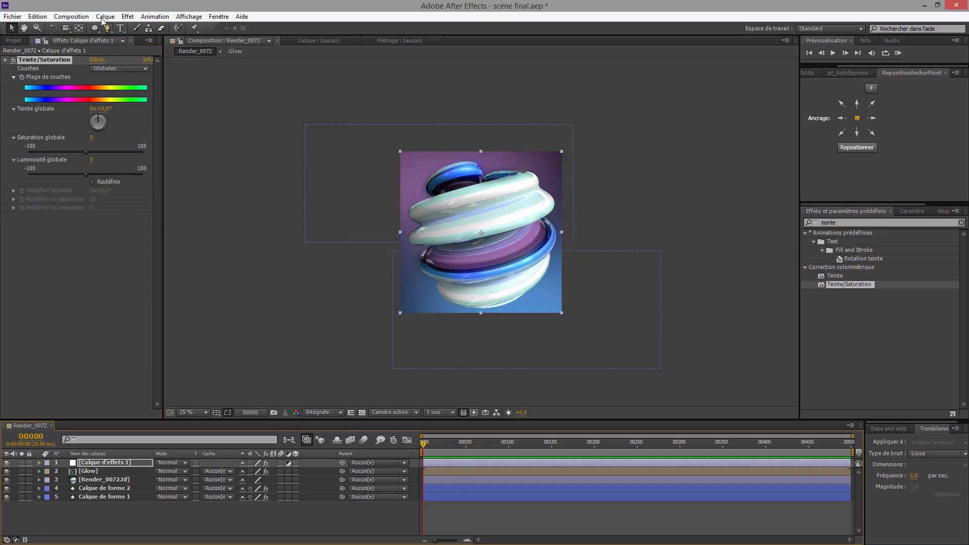
Shorten the Render_0072 composition's duration to 125 frames (5 seconds).
click(71, 17)
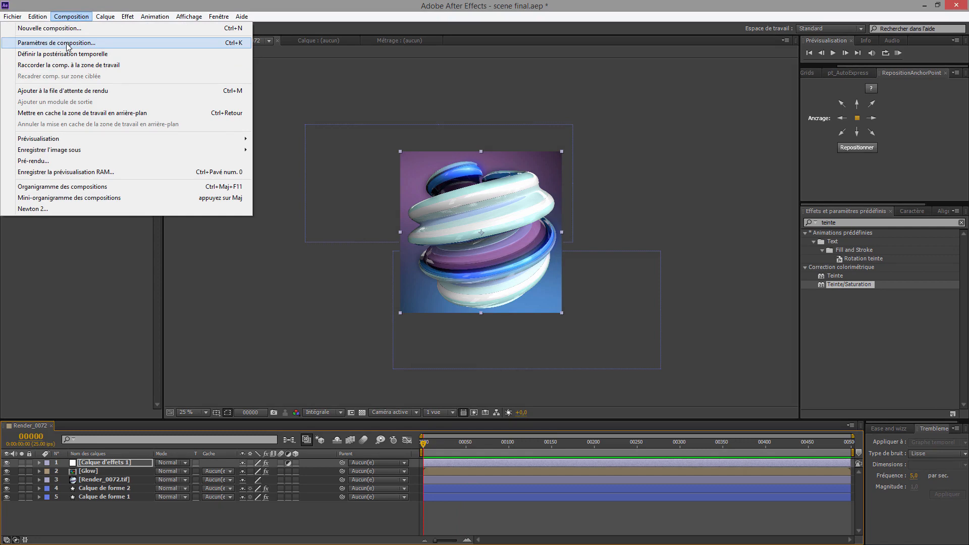
click(68, 44)
click(229, 254)
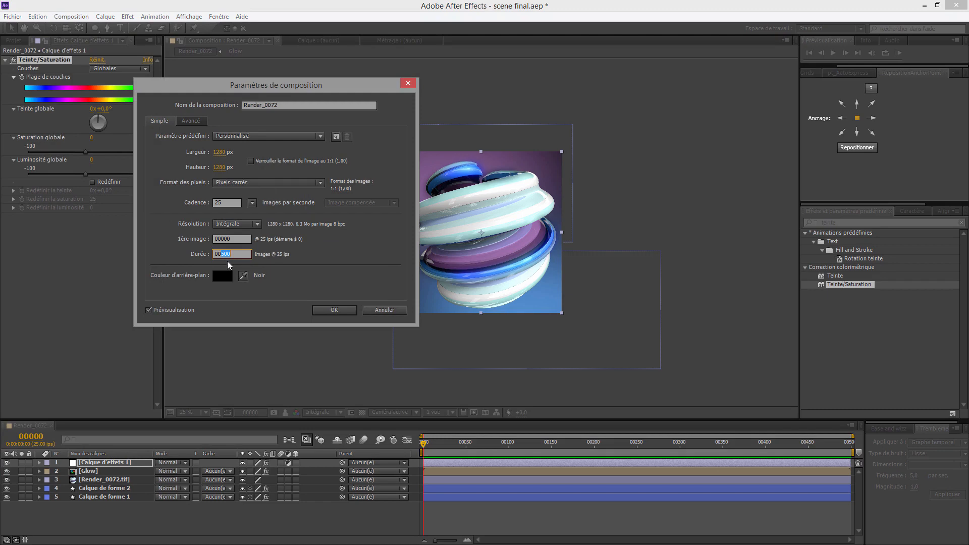
text(5)
click(335, 313)
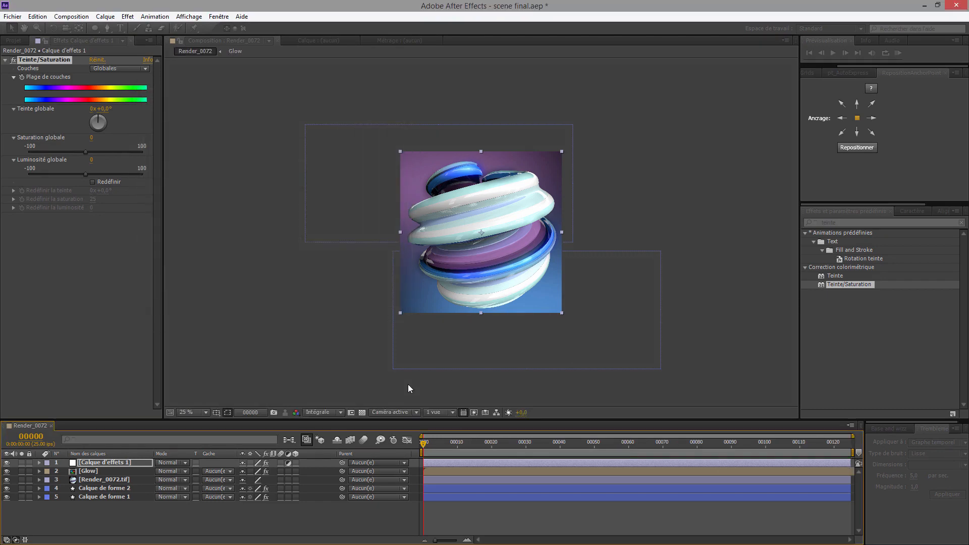
key(space)
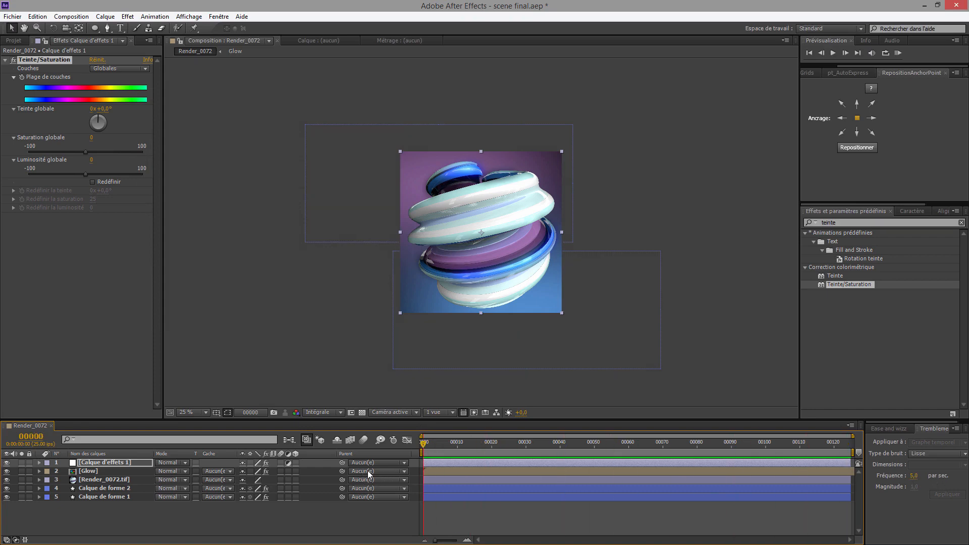
Animate the adjustment layer's global hue from 0 at frame 0 to two full rotations at frame 124, and preview the animation.
click(103, 464)
drag(422, 446, 328, 454)
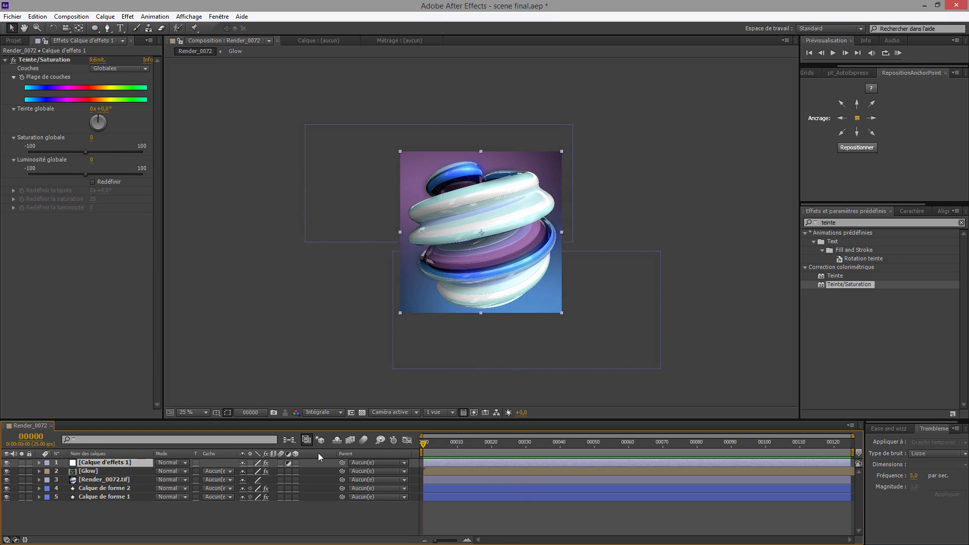
click(21, 78)
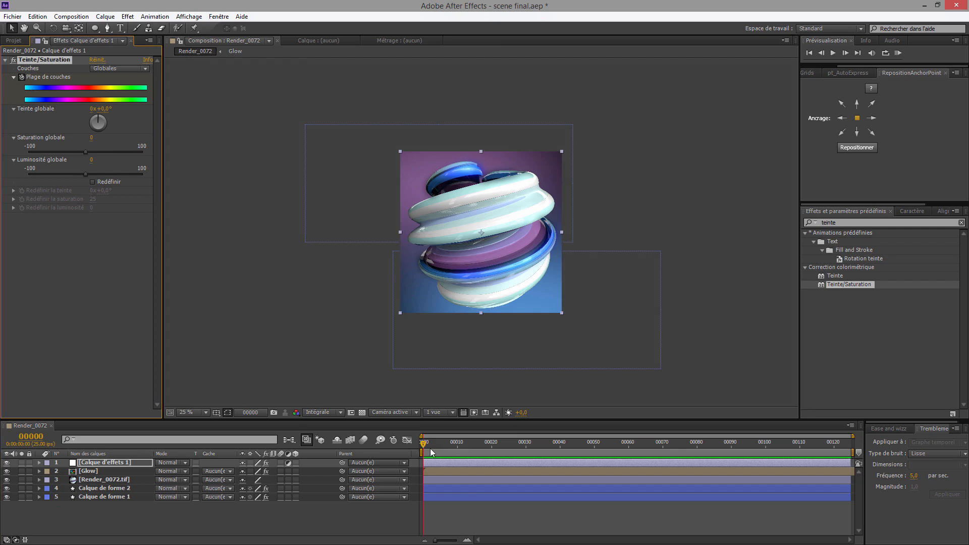
drag(423, 443, 835, 446)
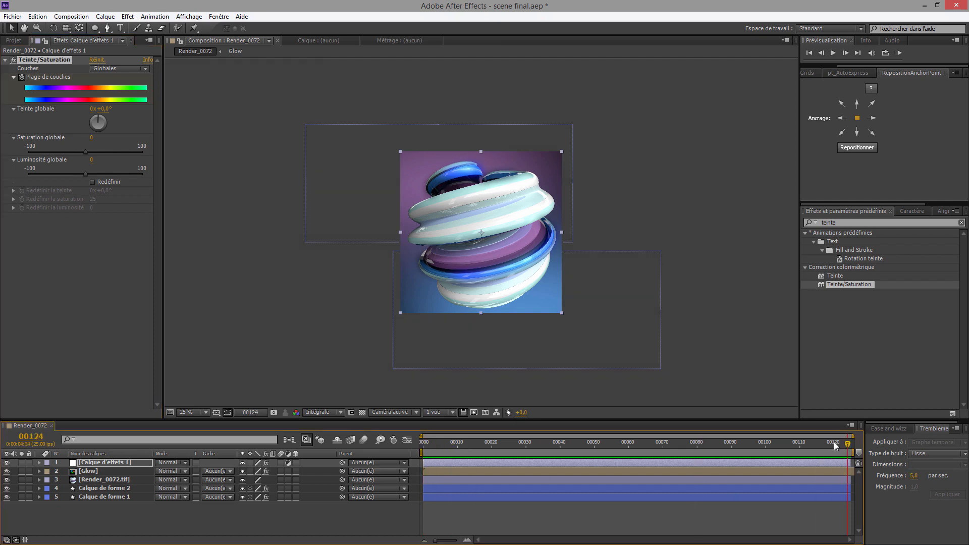
click(91, 109)
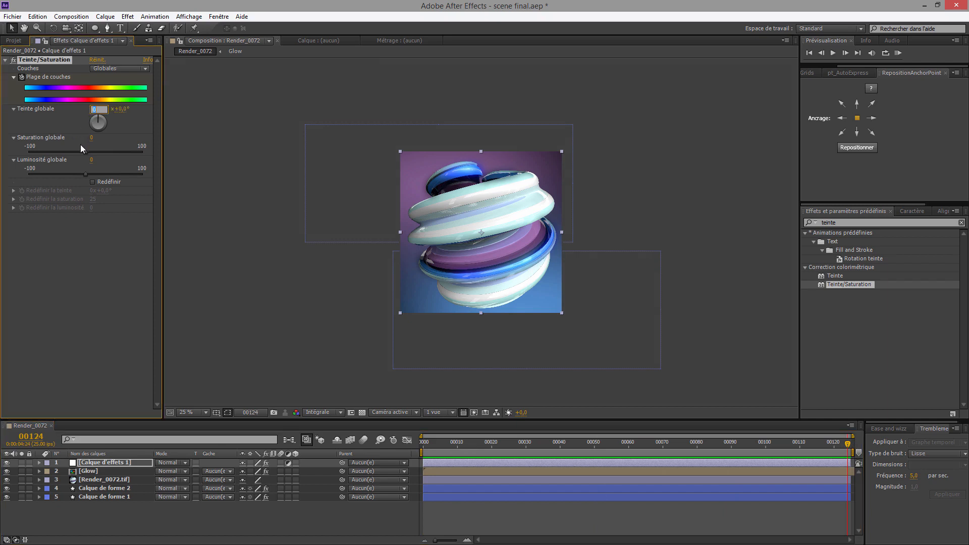
text(2)
key(Return)
click(898, 53)
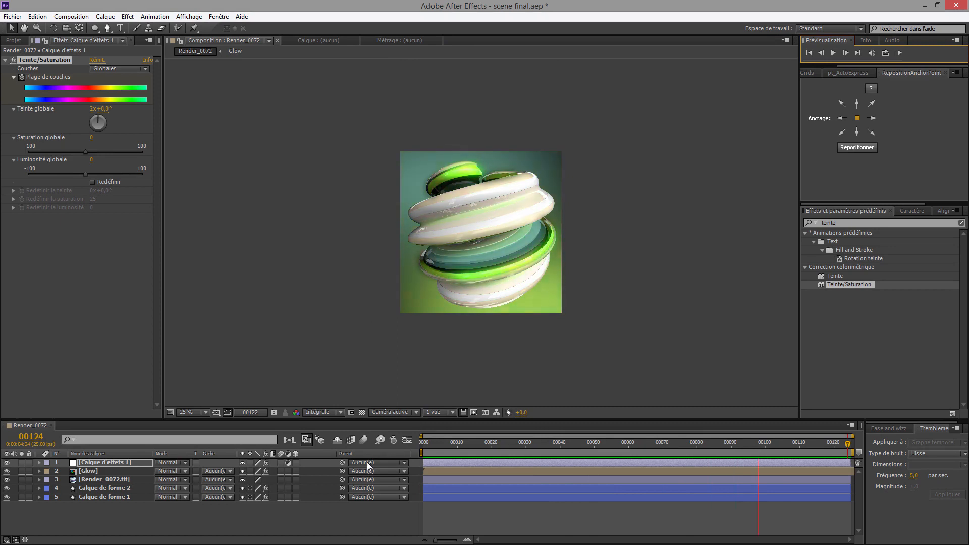
Reduce the opacity of Calque de forme 1 and Calque de forme 2 to 57%.
click(105, 490)
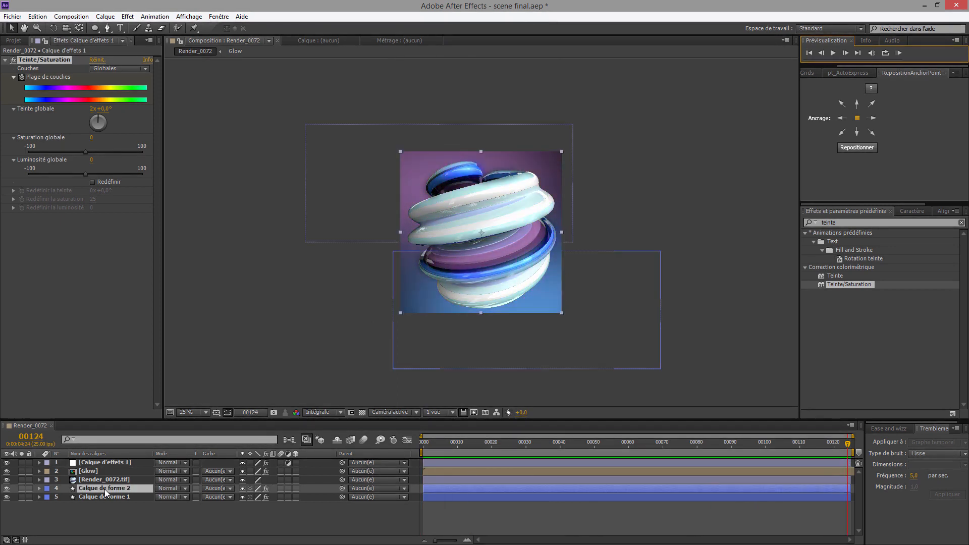
shift+click(102, 495)
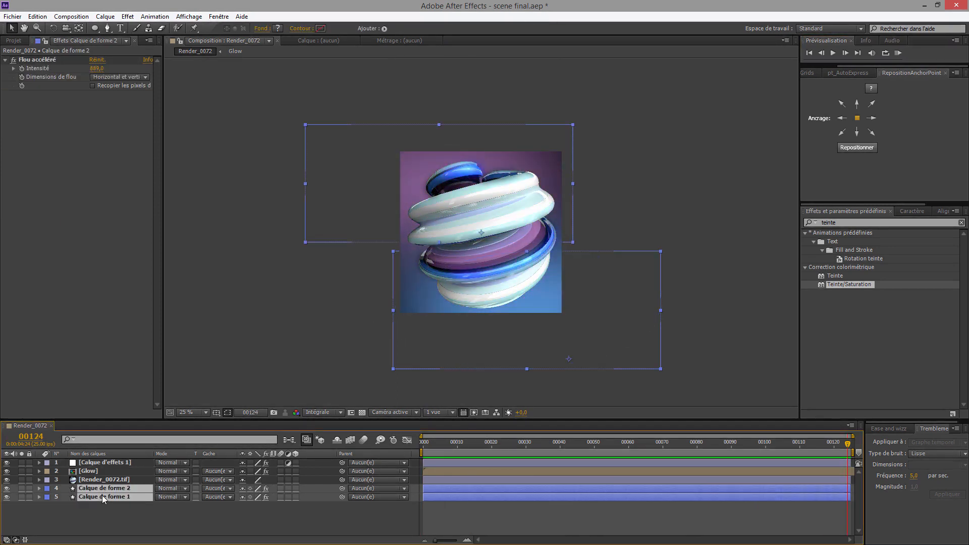
key(t)
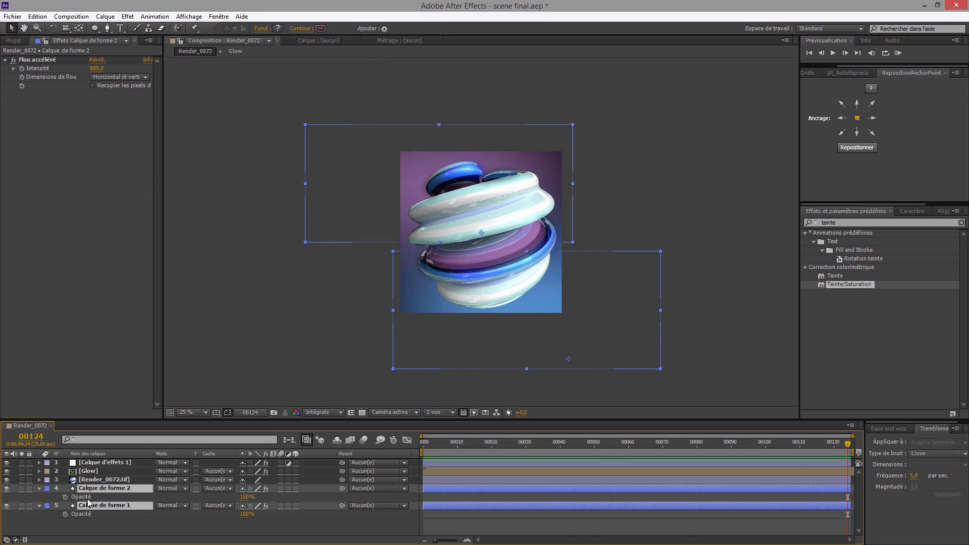
drag(244, 502, 223, 500)
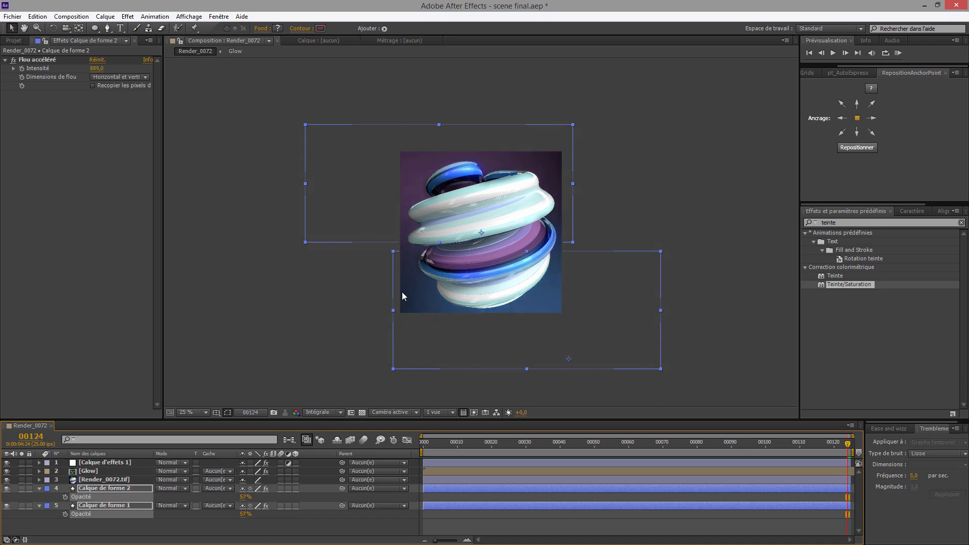
Duplicate the Render_0072.tif layer and apply the Flou accéléré effect to the lower copy.
click(91, 480)
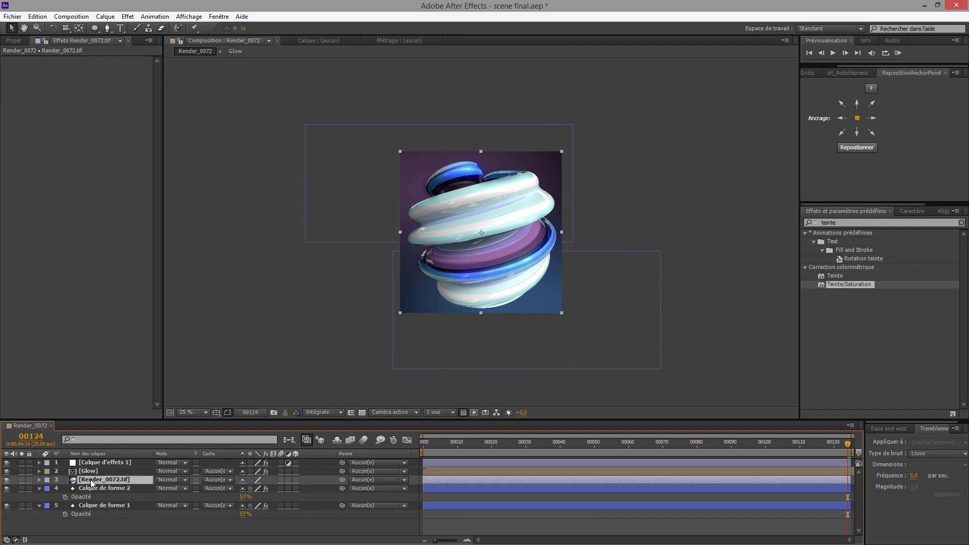
key(ctrl+d)
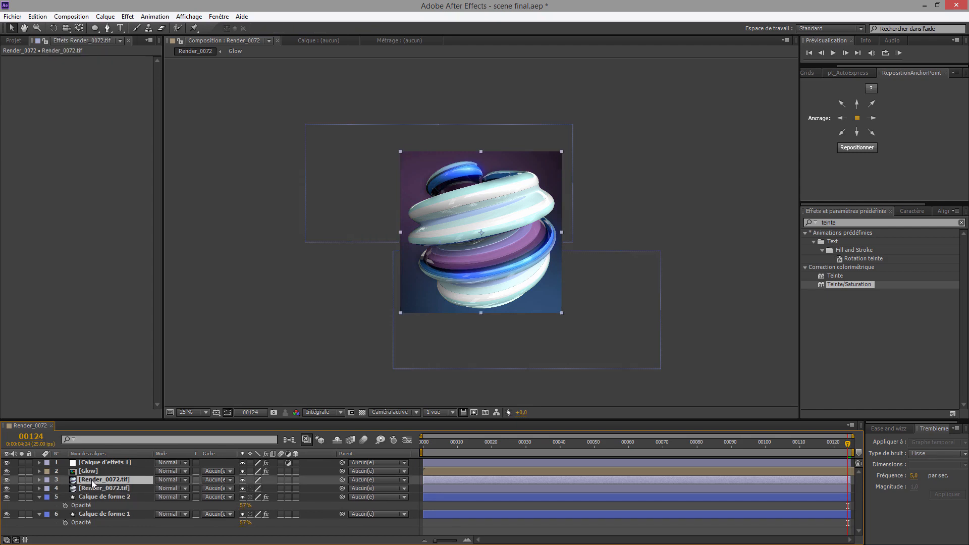
click(90, 489)
drag(849, 224, 758, 232)
text(fast)
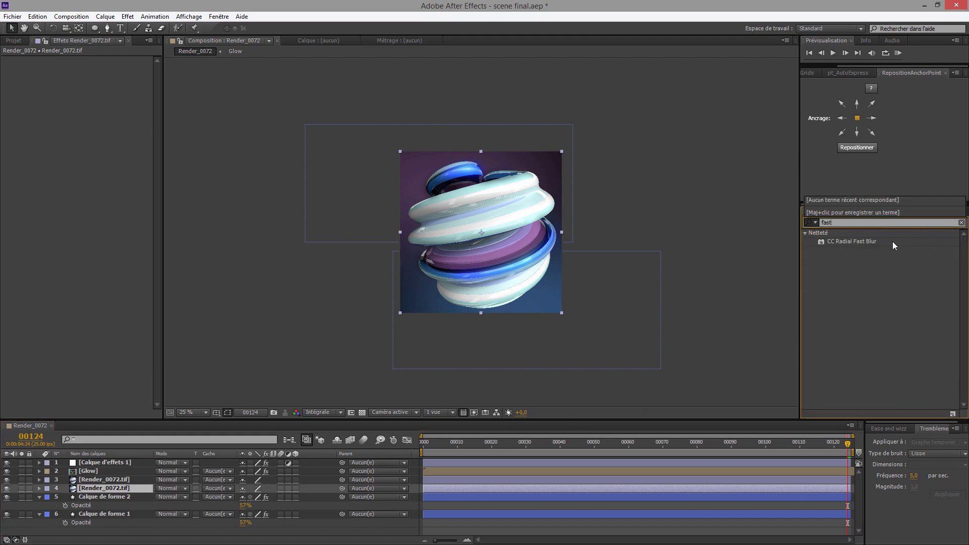
click(844, 244)
drag(848, 222, 742, 222)
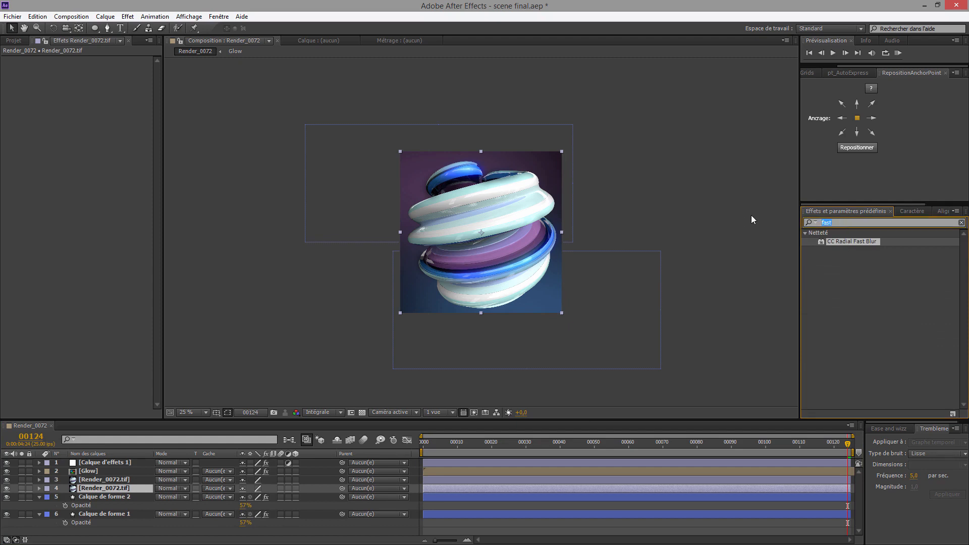
text(flou)
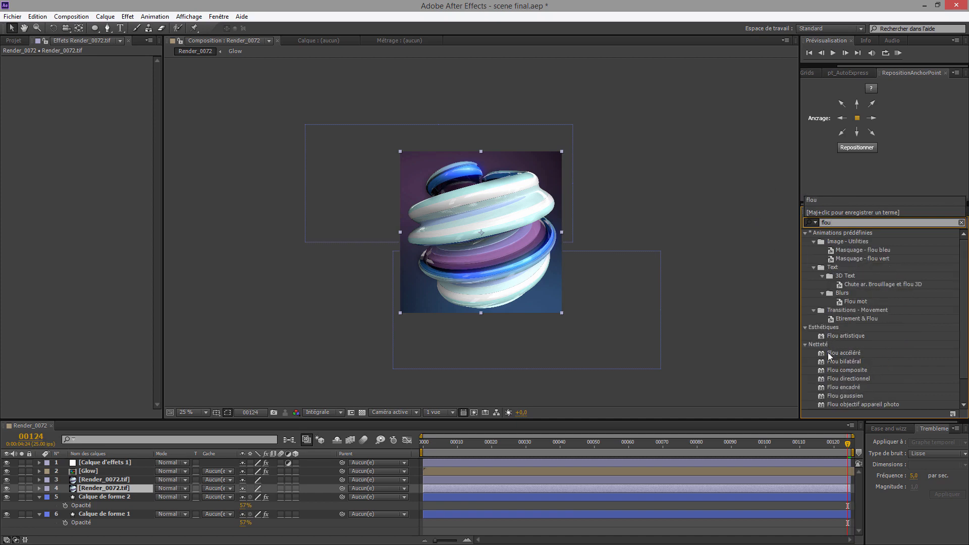
drag(828, 352, 96, 490)
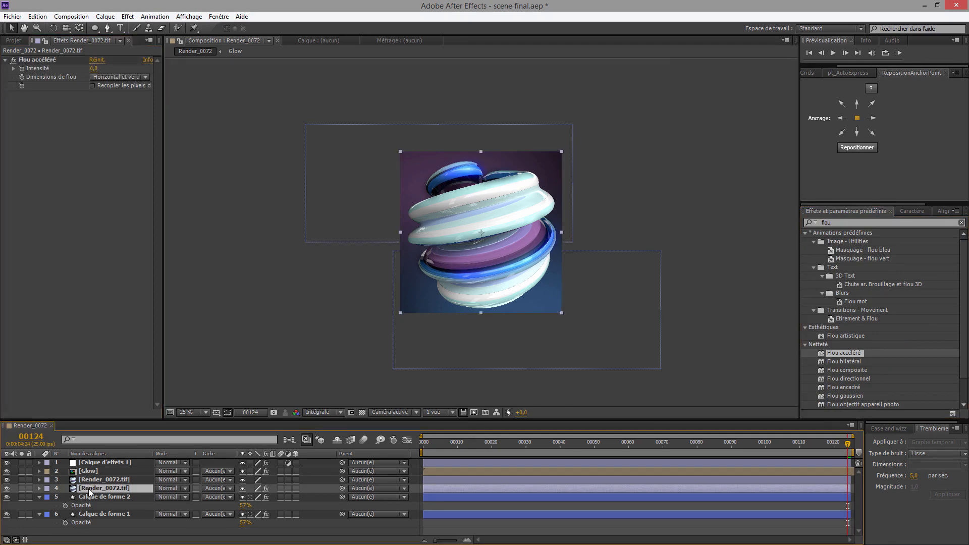
Raise the Flou accéléré intensity on the lower Render_0072.tif copy to about 80 for a soft halo, and preview the animation.
key(slash)
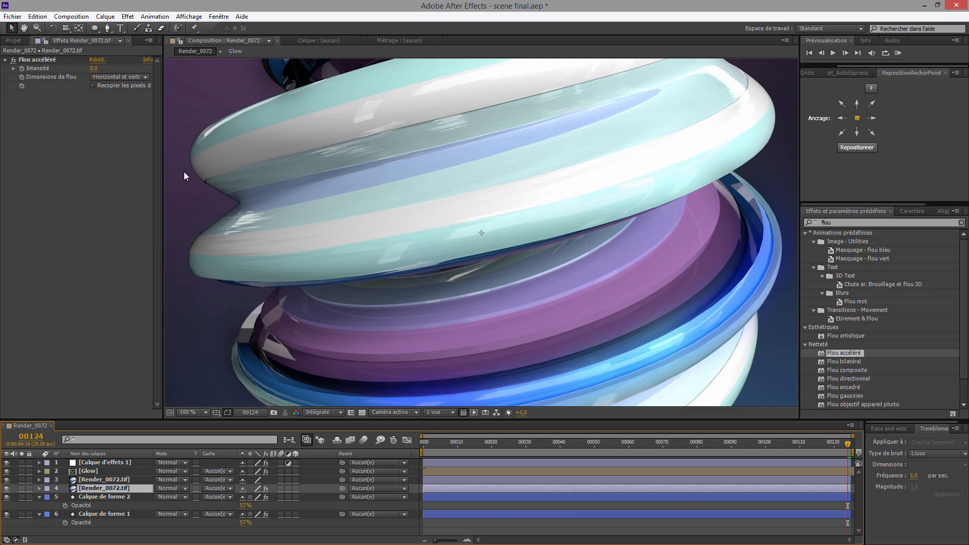
drag(93, 68, 141, 77)
scroll(386, 195, down, 2)
scroll(386, 195, up, 1)
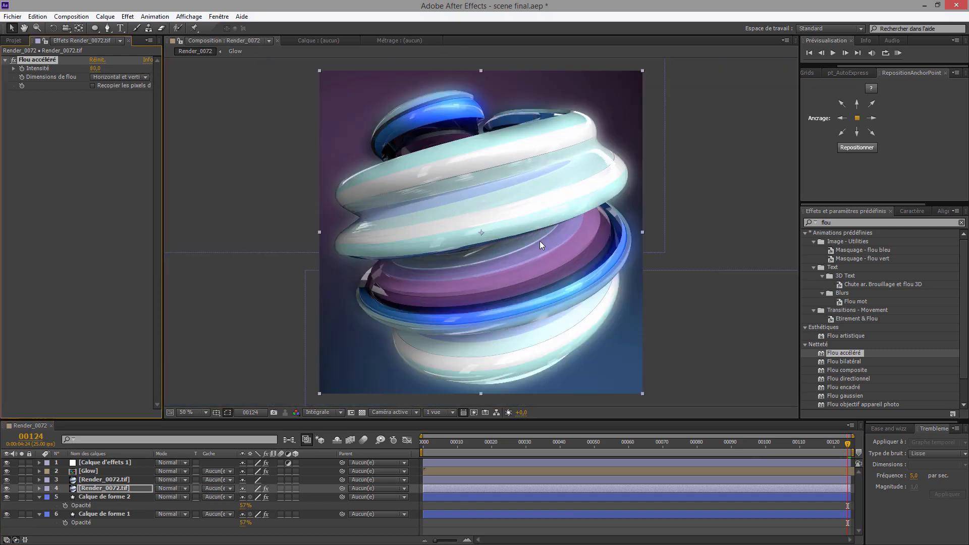
click(898, 52)
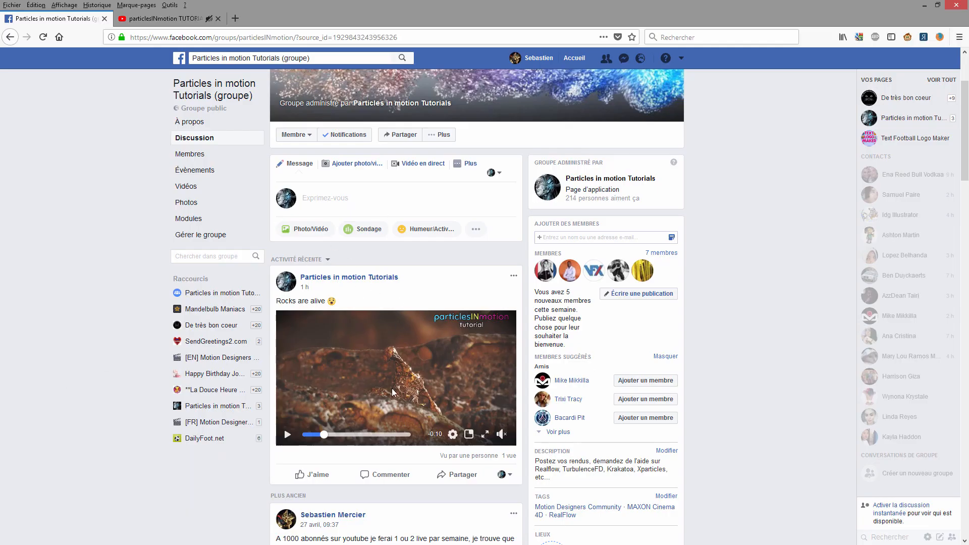
In the browser's Particles in motion Tutorials Facebook group, play the "Rocks are alive" video with its sound muted.
click(392, 391)
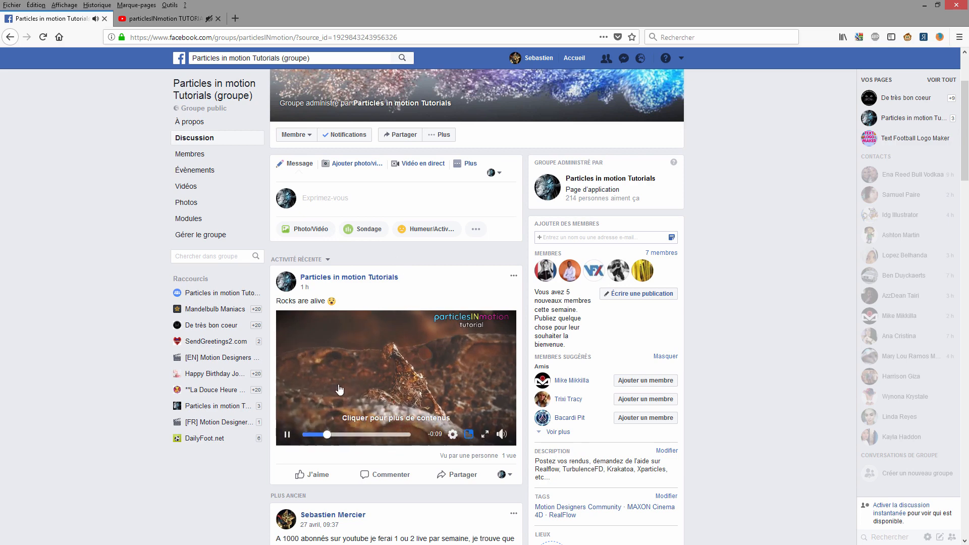
click(502, 435)
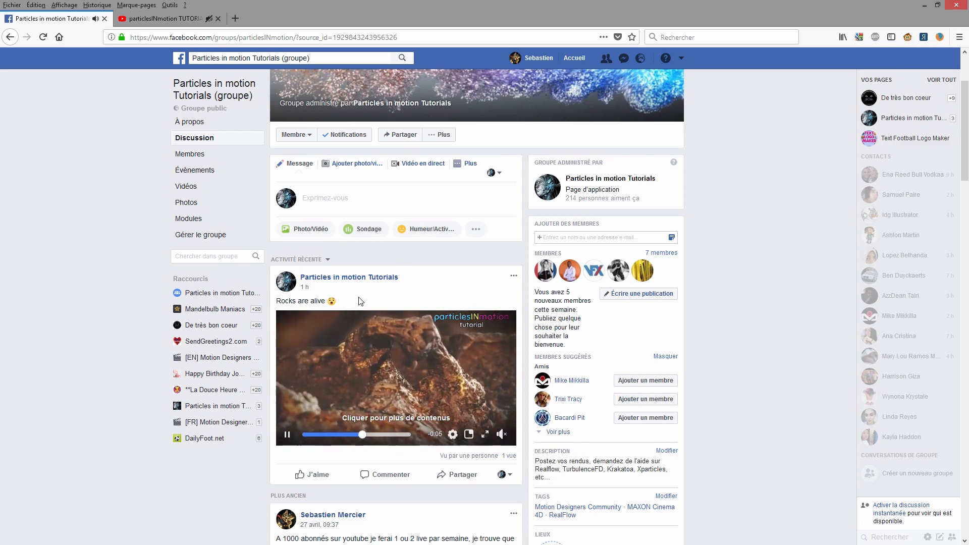